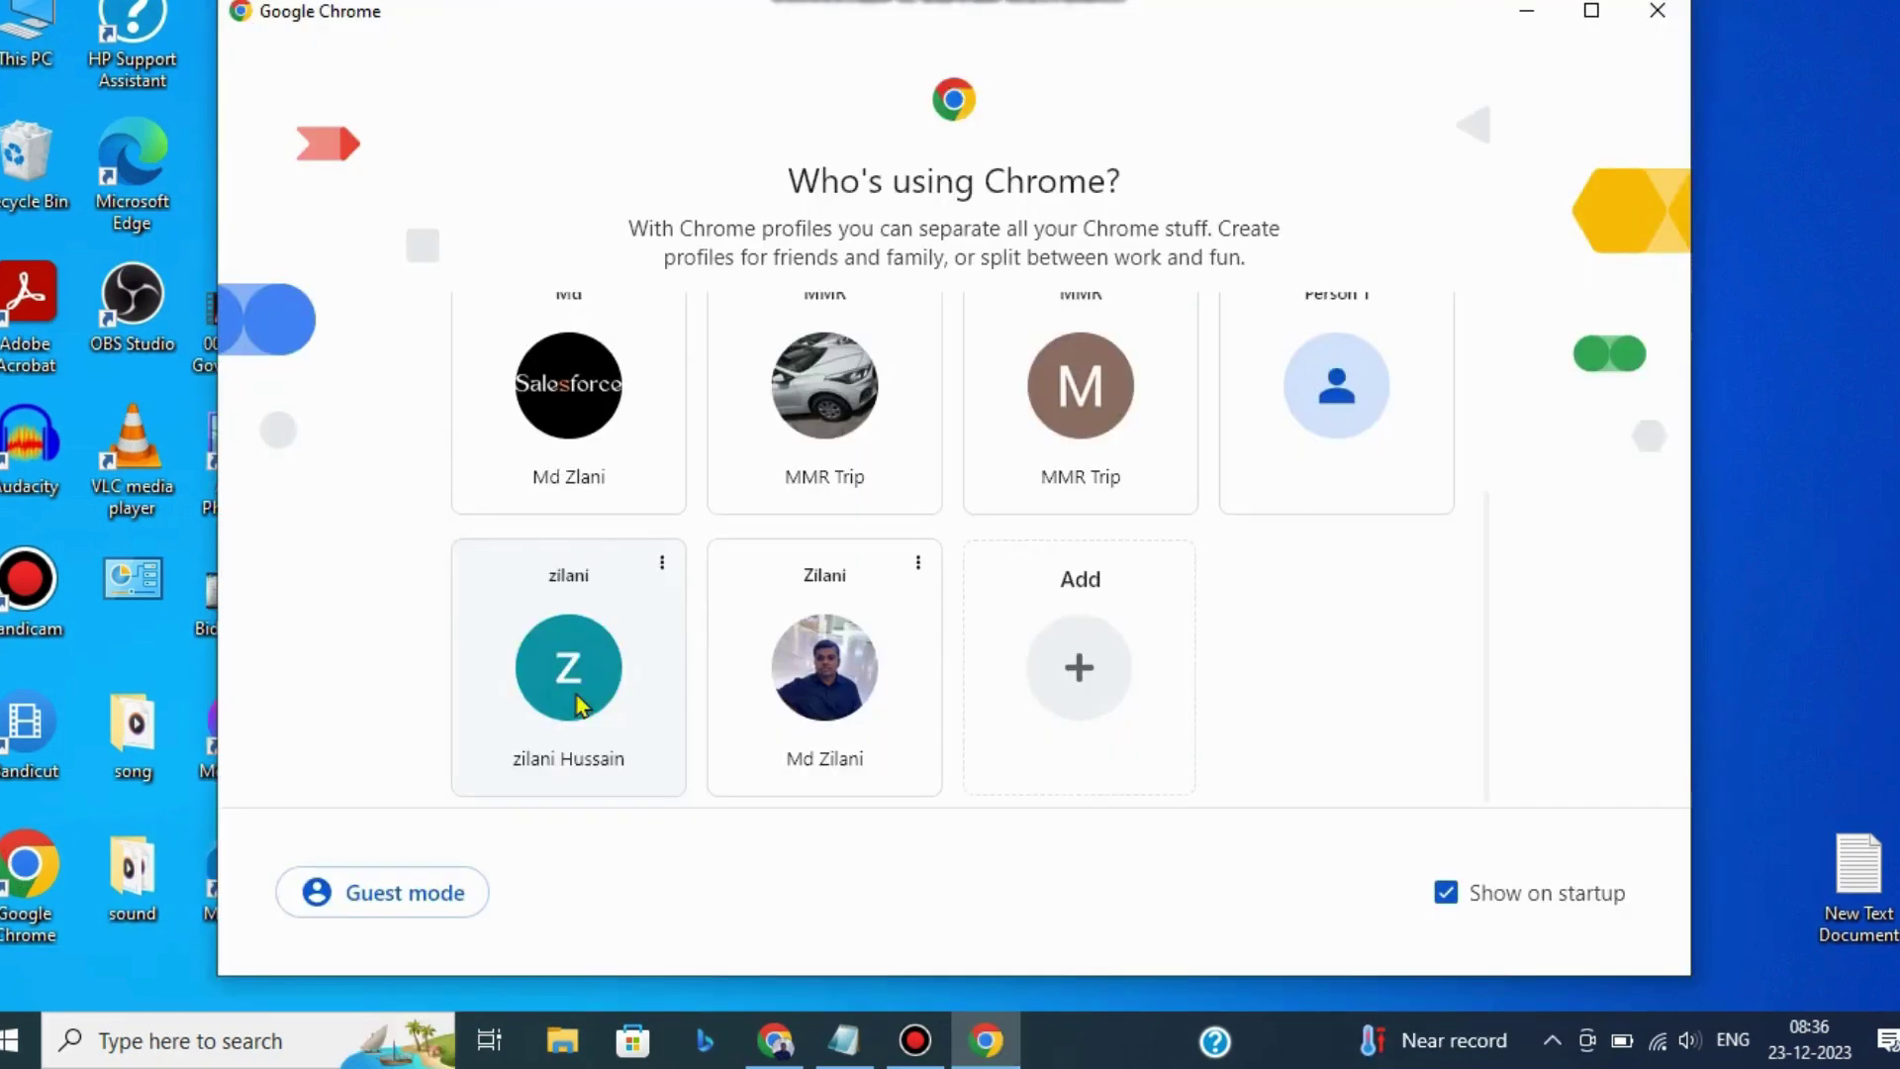
- Open the browser profile with the teal Z avatar in a maximized window and go to the YouTube channel's YouTube Studio dashboard
left_click(576, 694)
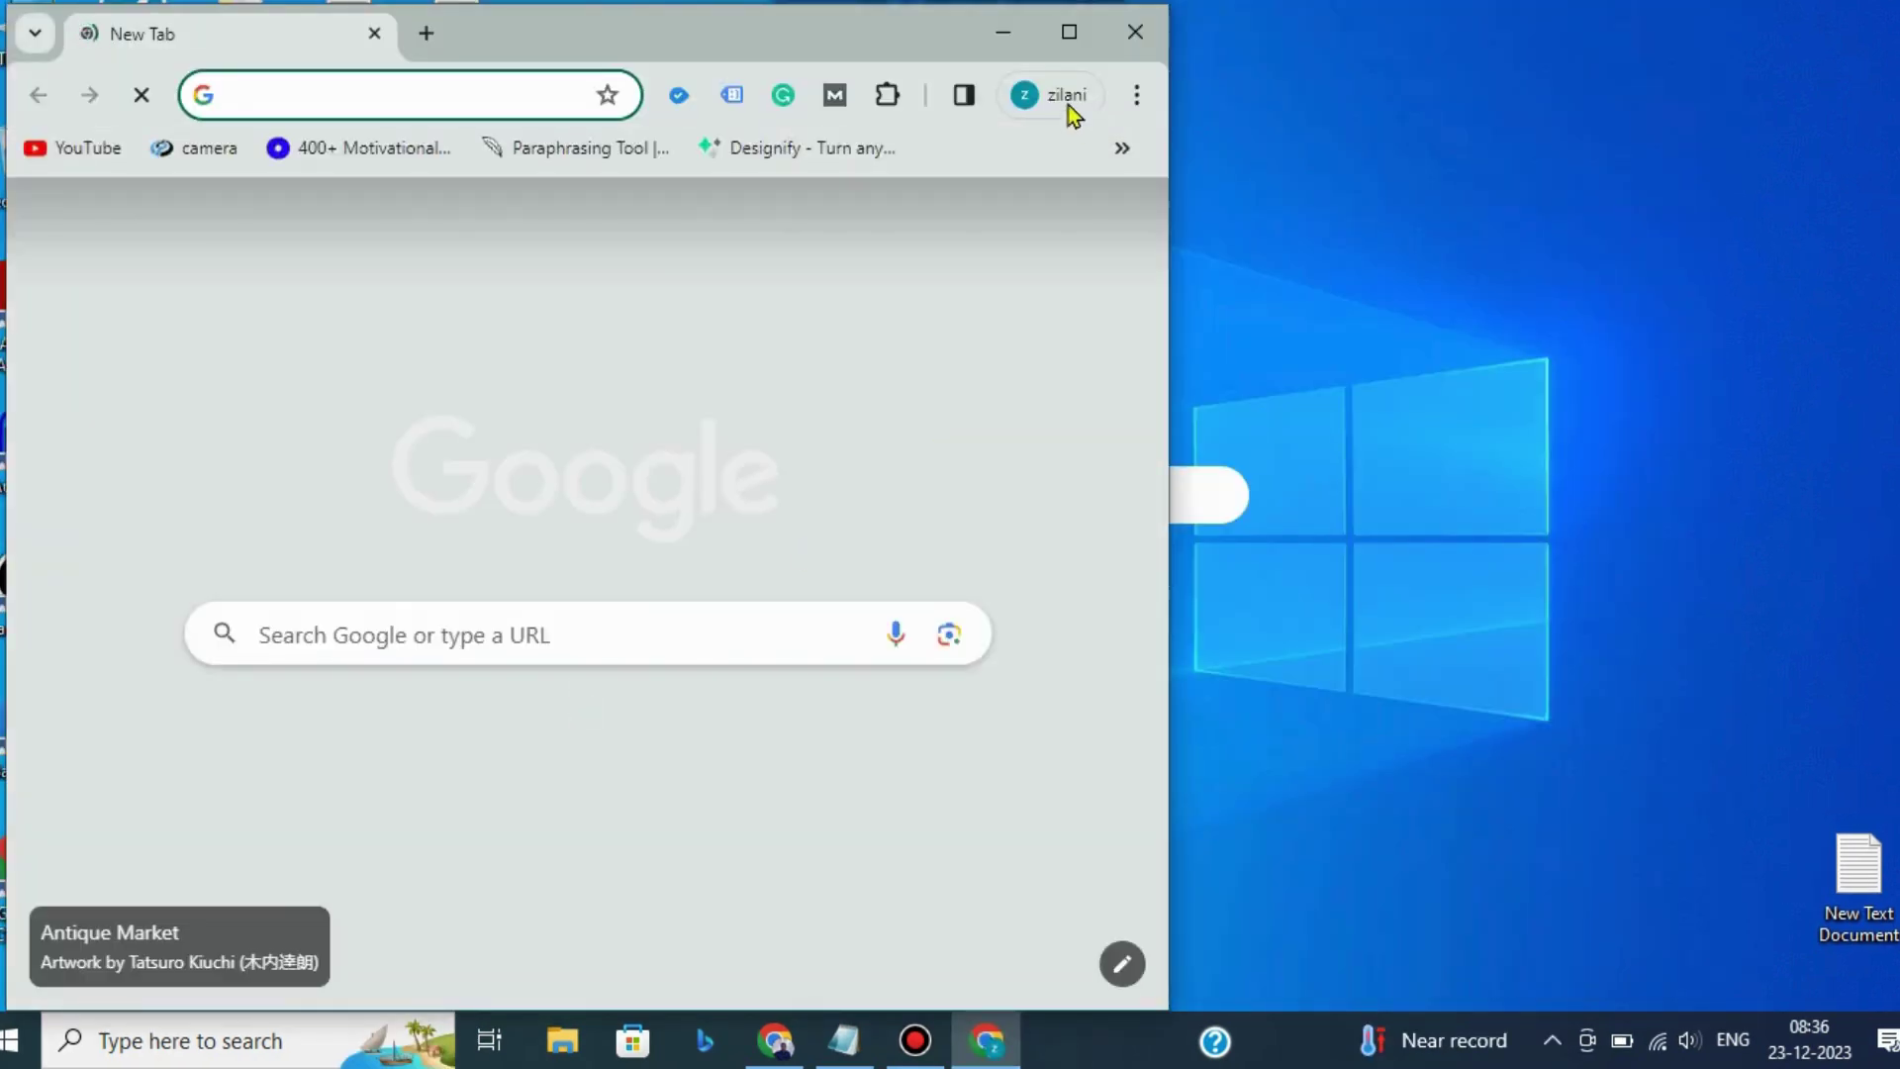
left_click(1068, 33)
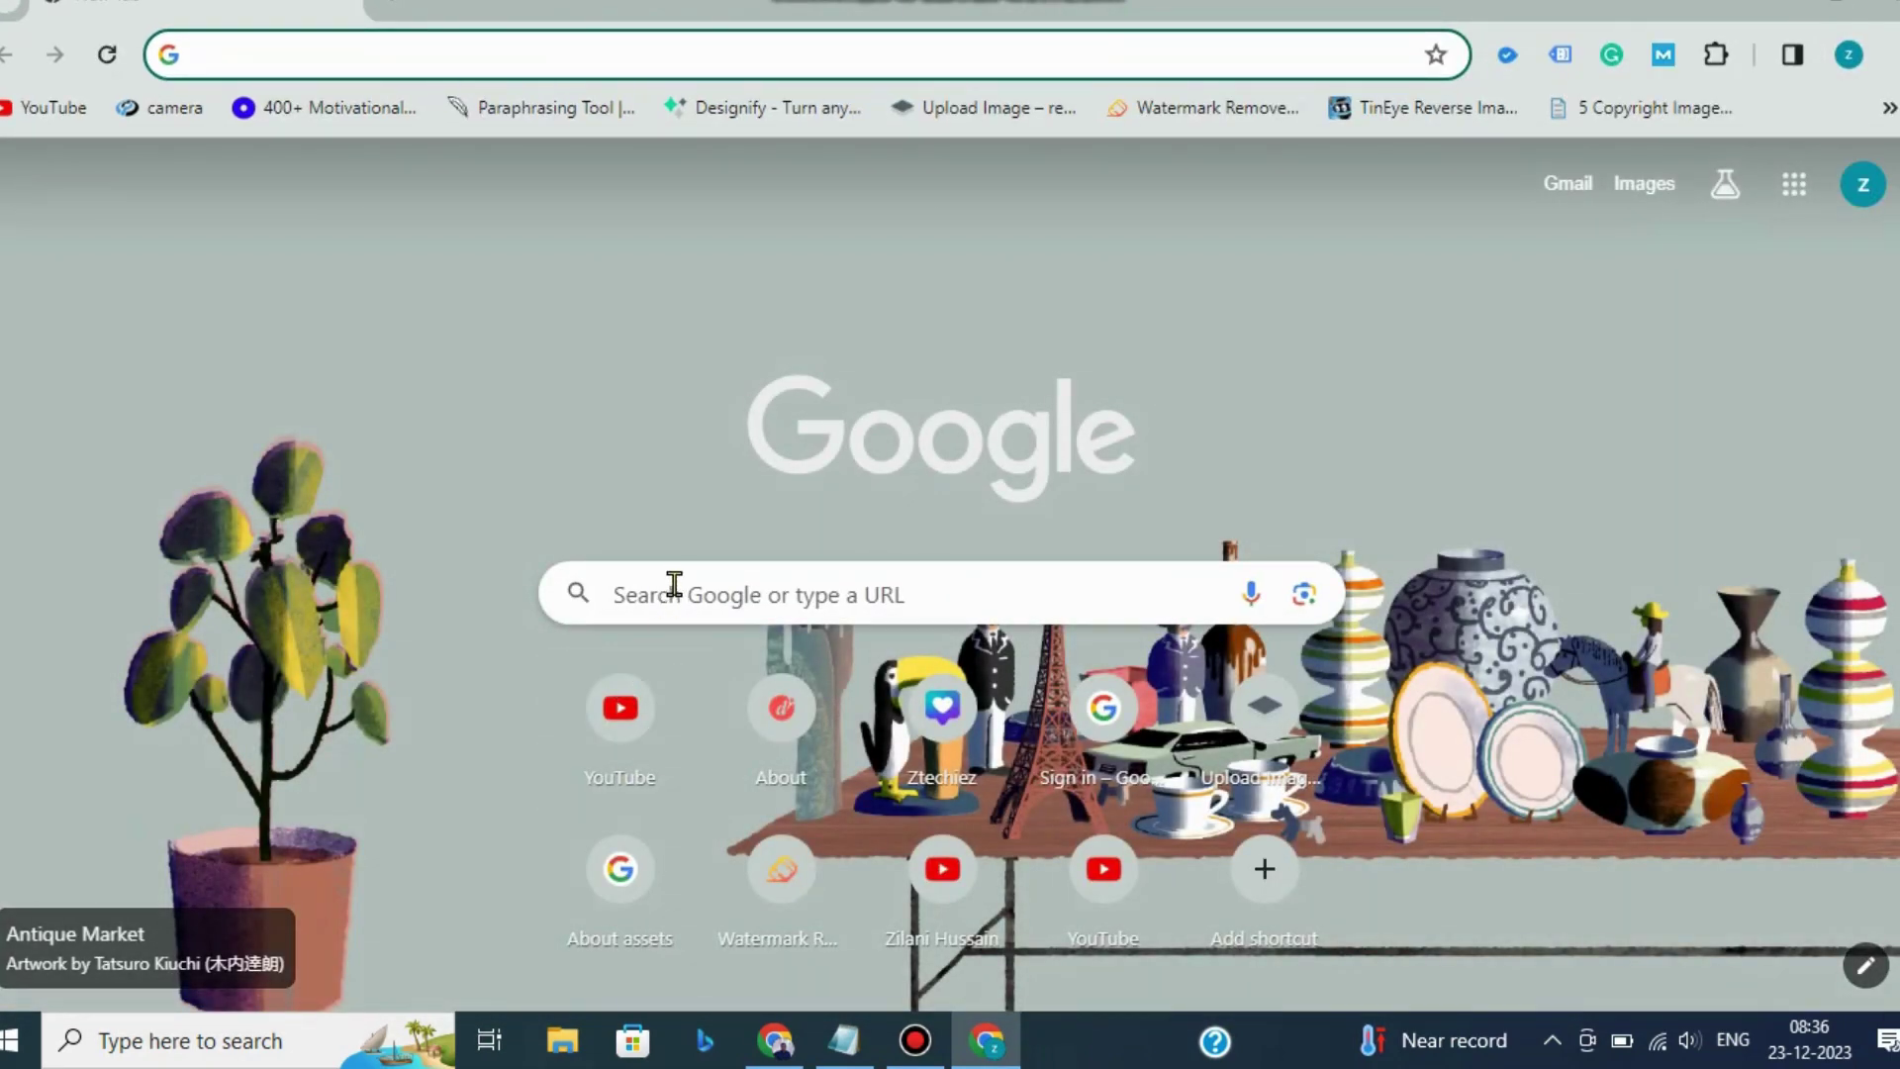
left_click(620, 708)
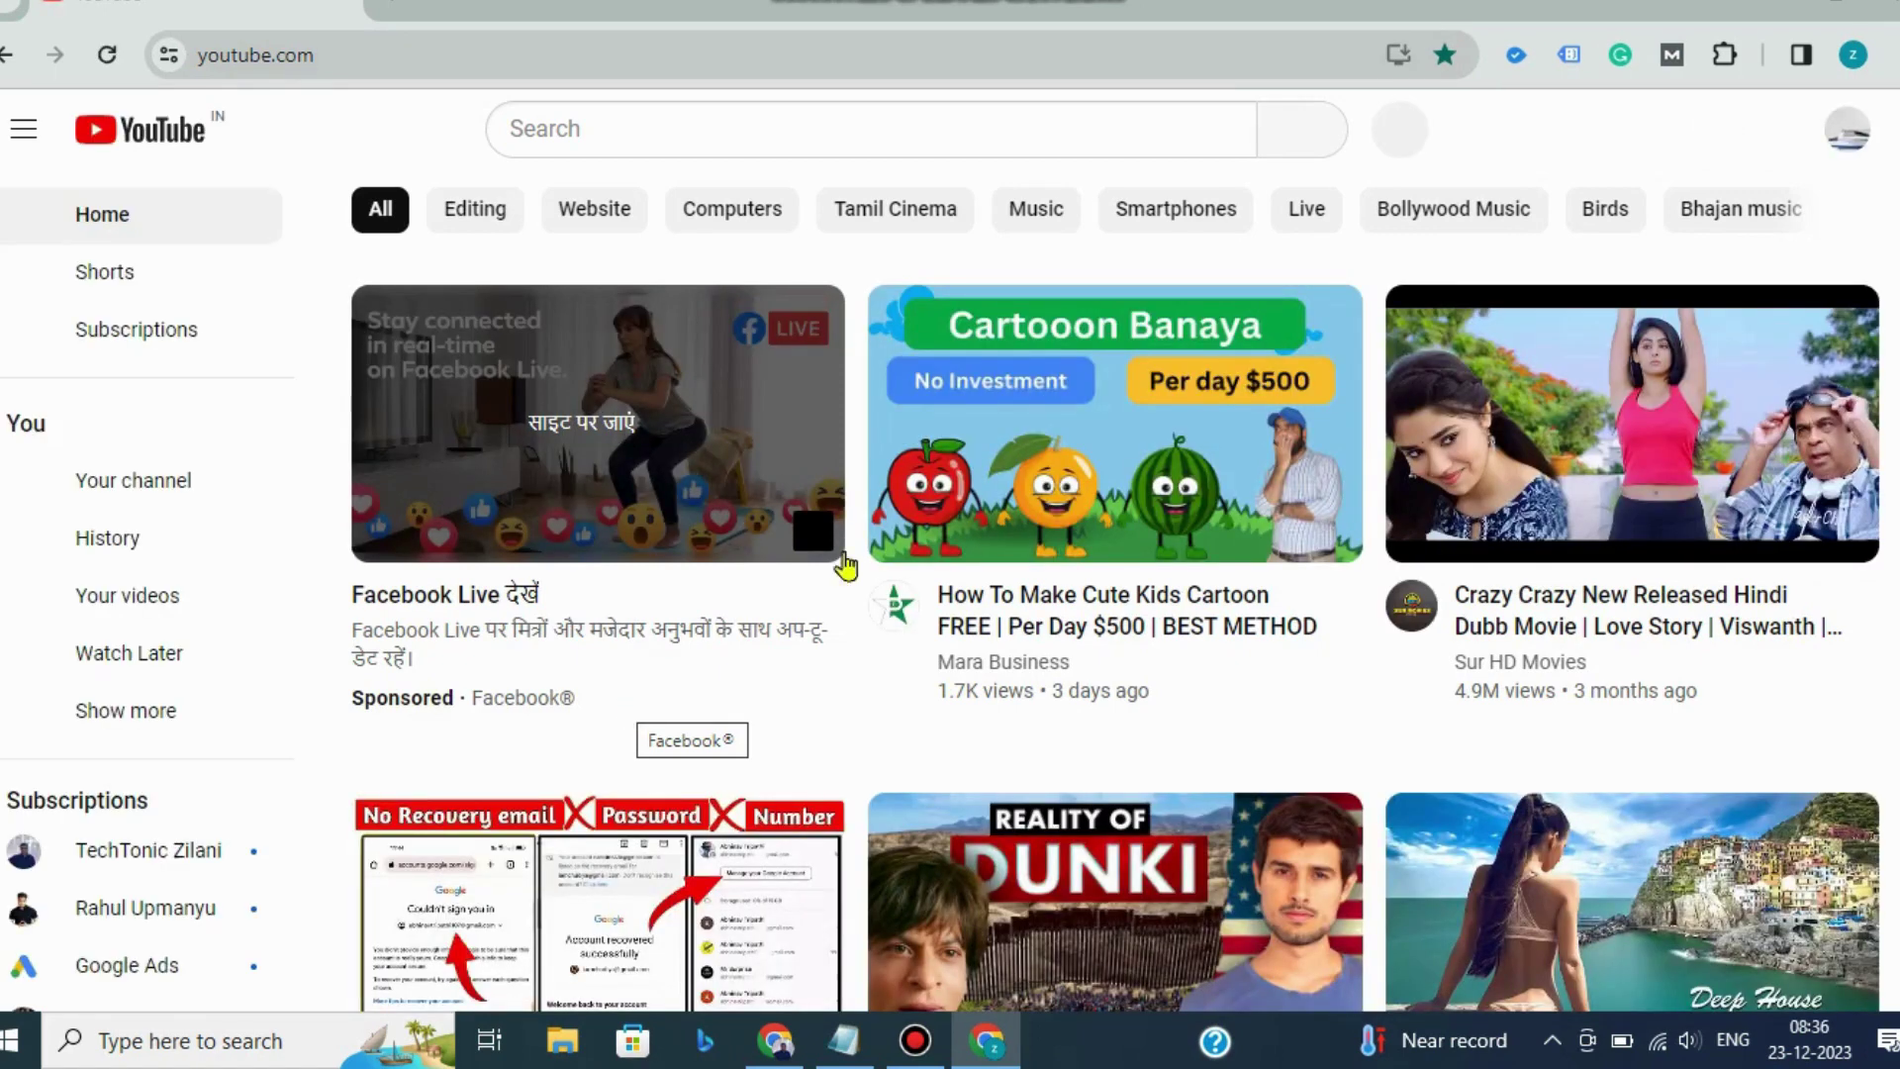
left_click(1846, 134)
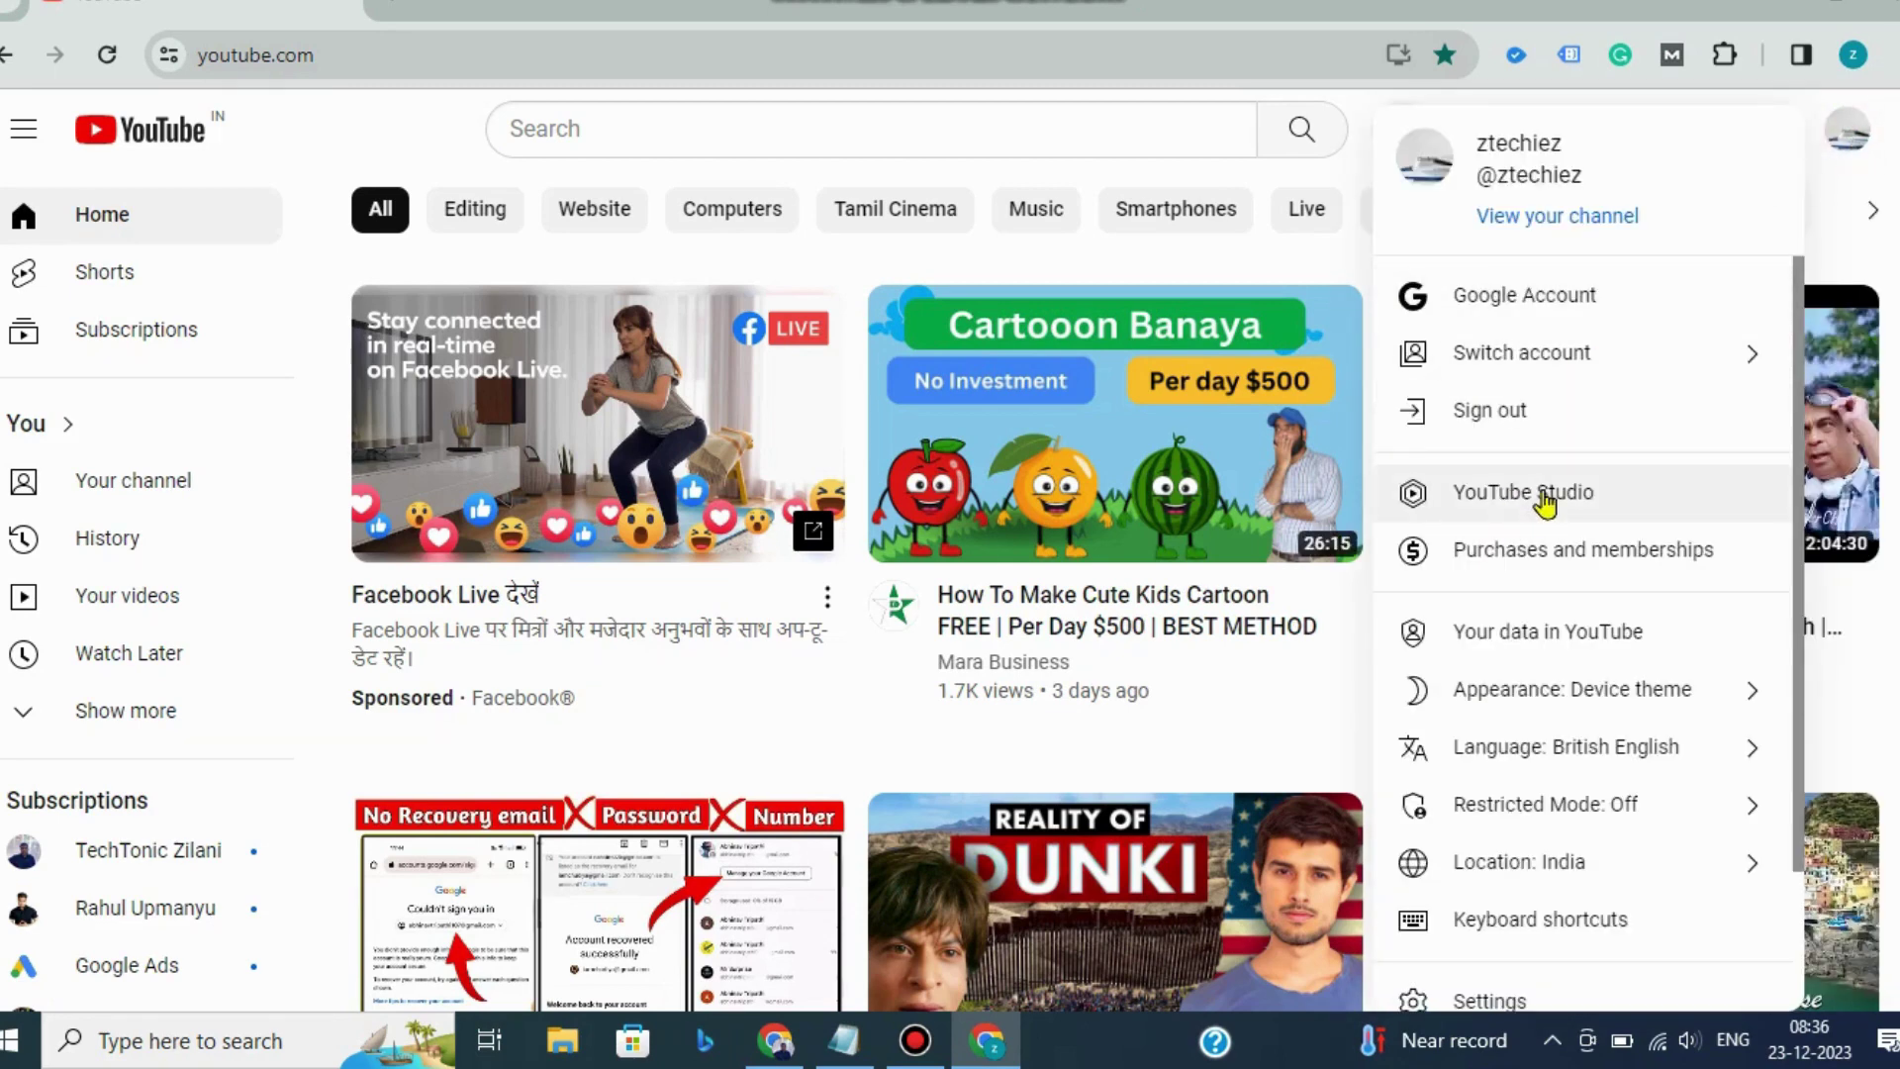
left_click(1545, 499)
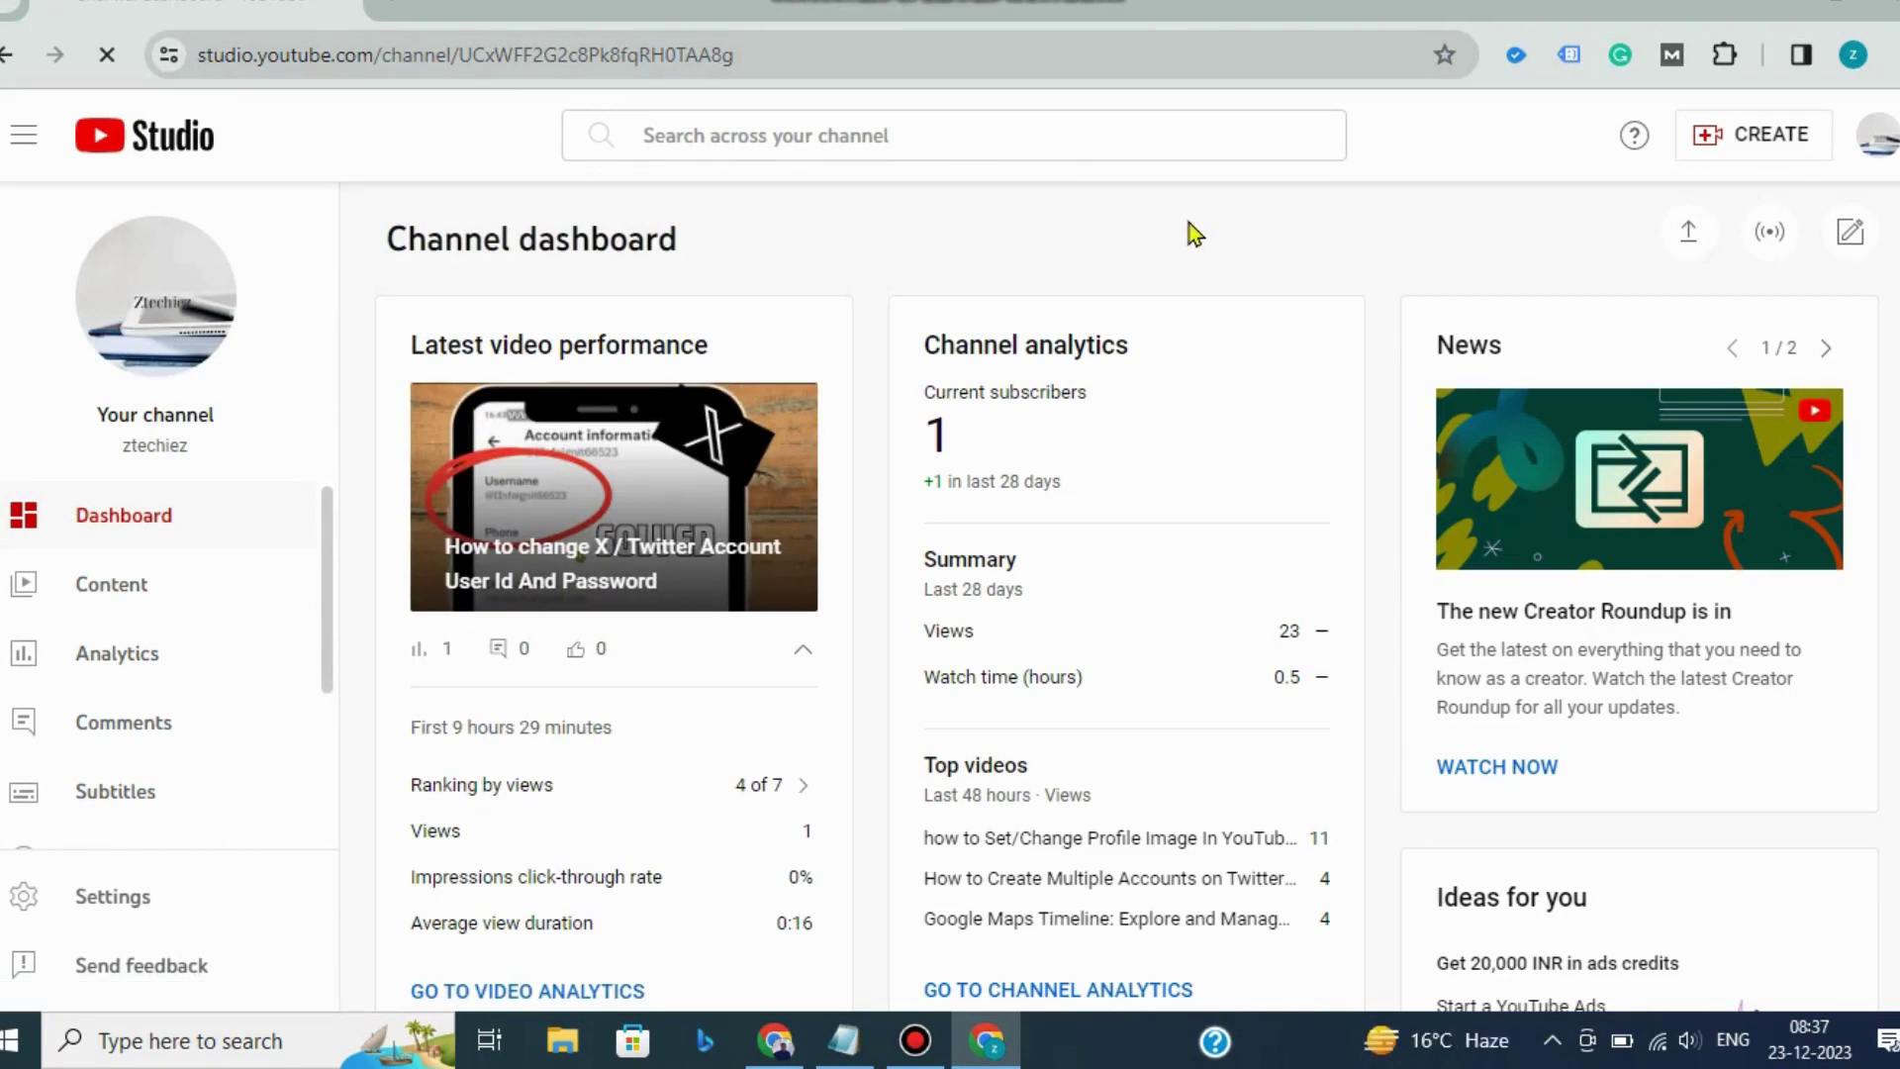
- Upload the first-listed "How to change X Account User Id And Password" video file from the Downloads folder
left_click(1768, 148)
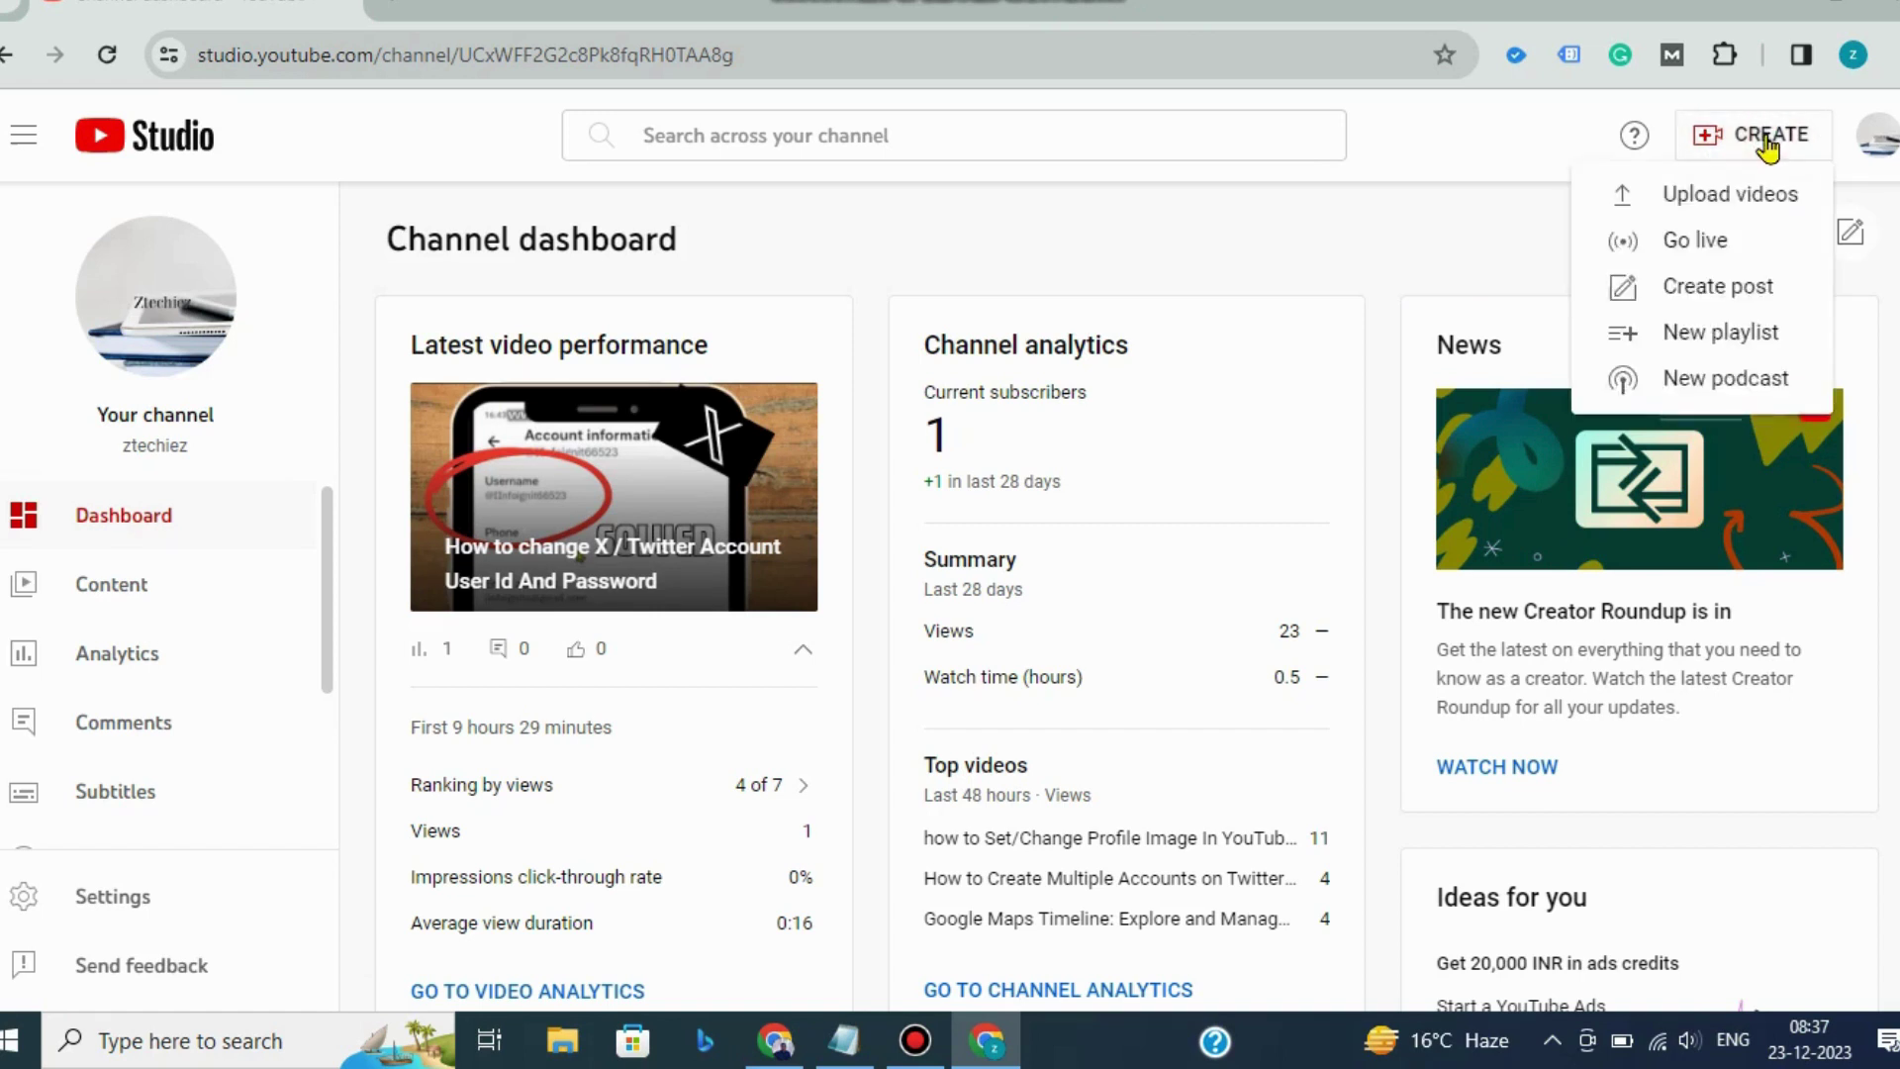
left_click(1706, 198)
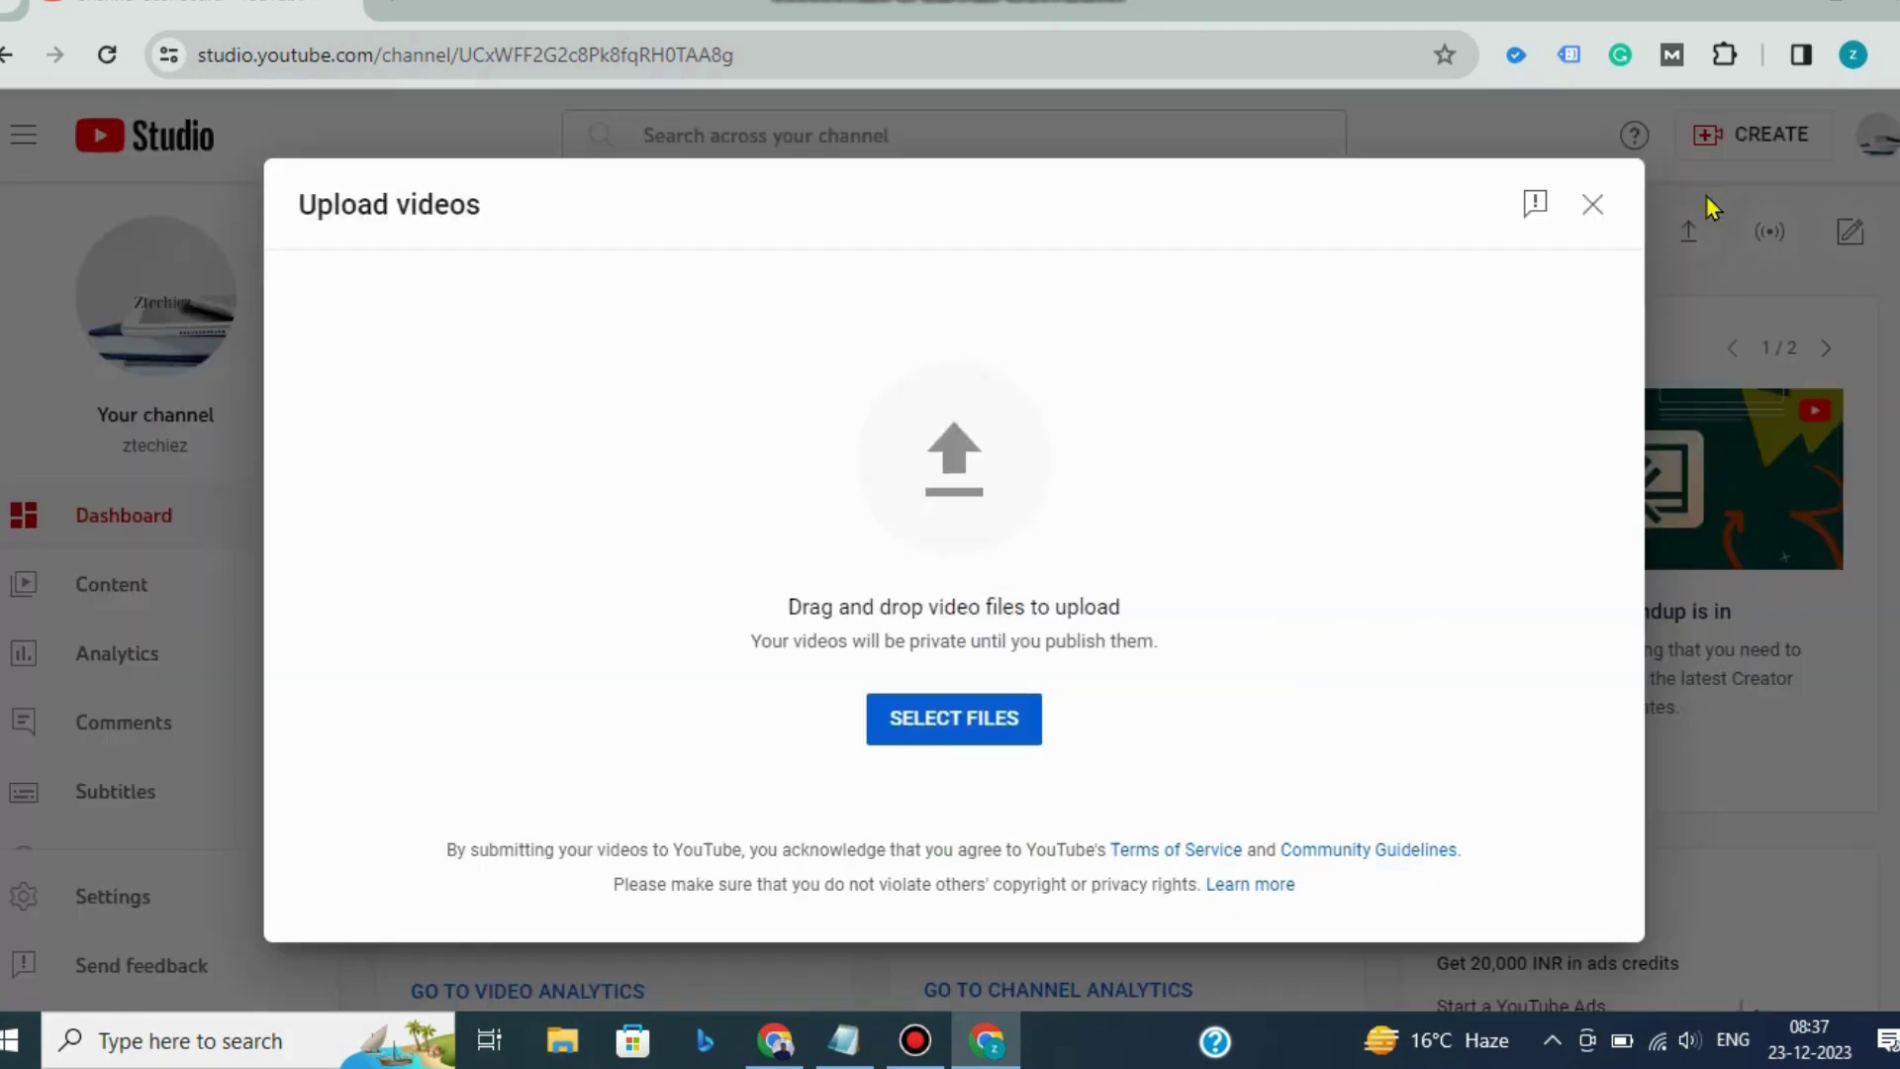
left_click(974, 729)
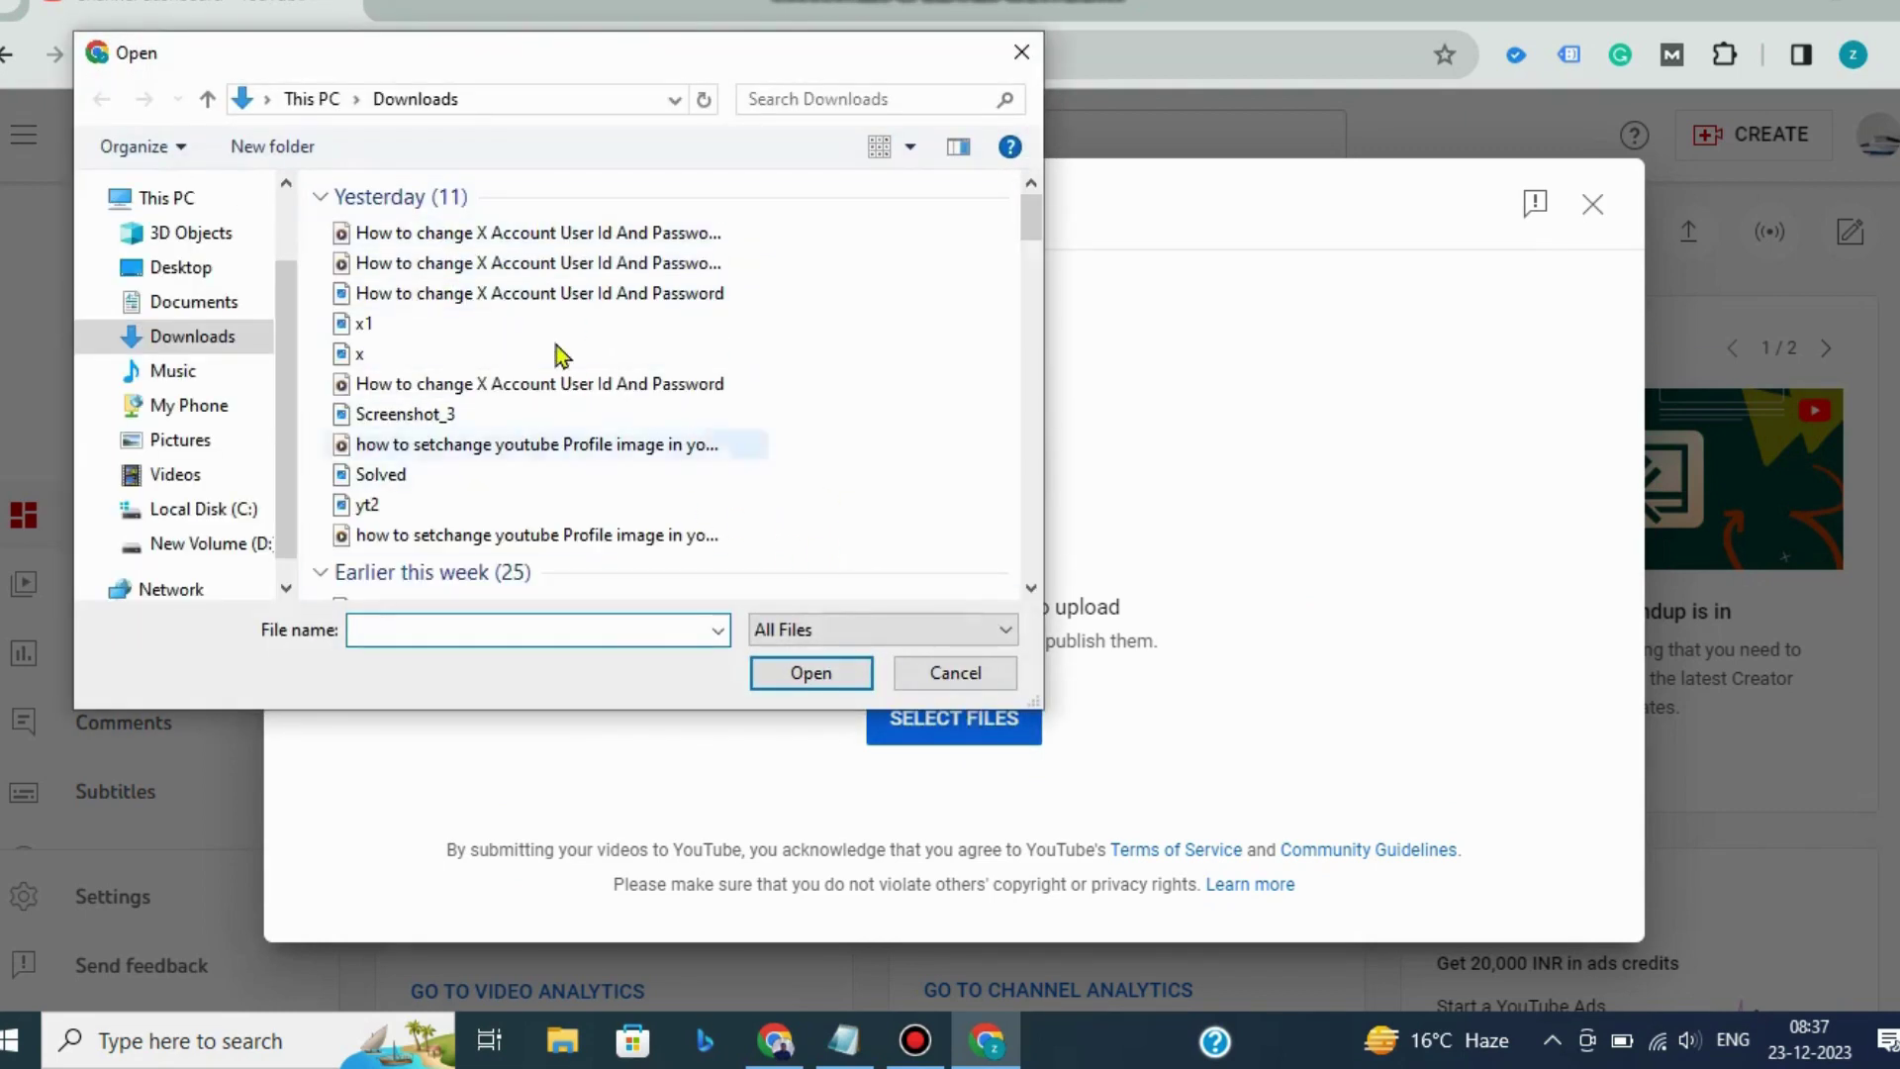
left_click(501, 237)
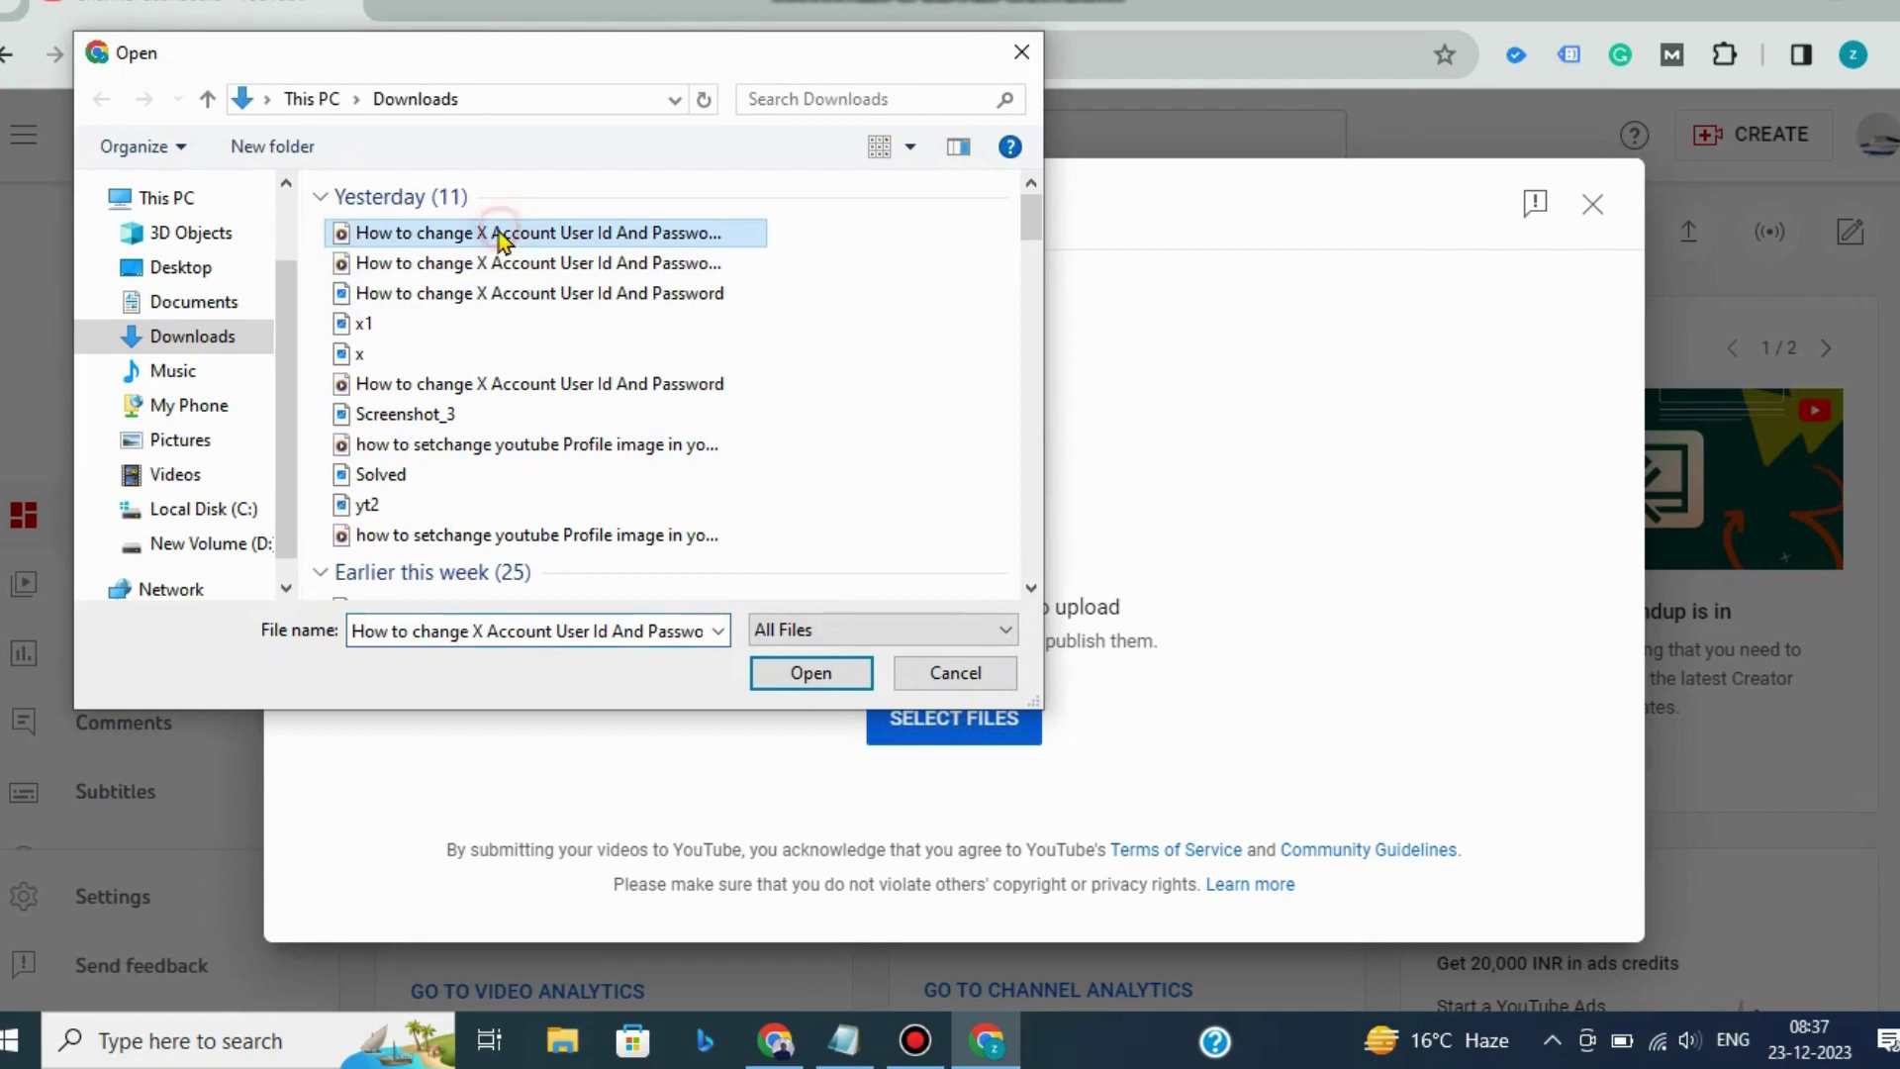
left_click(788, 682)
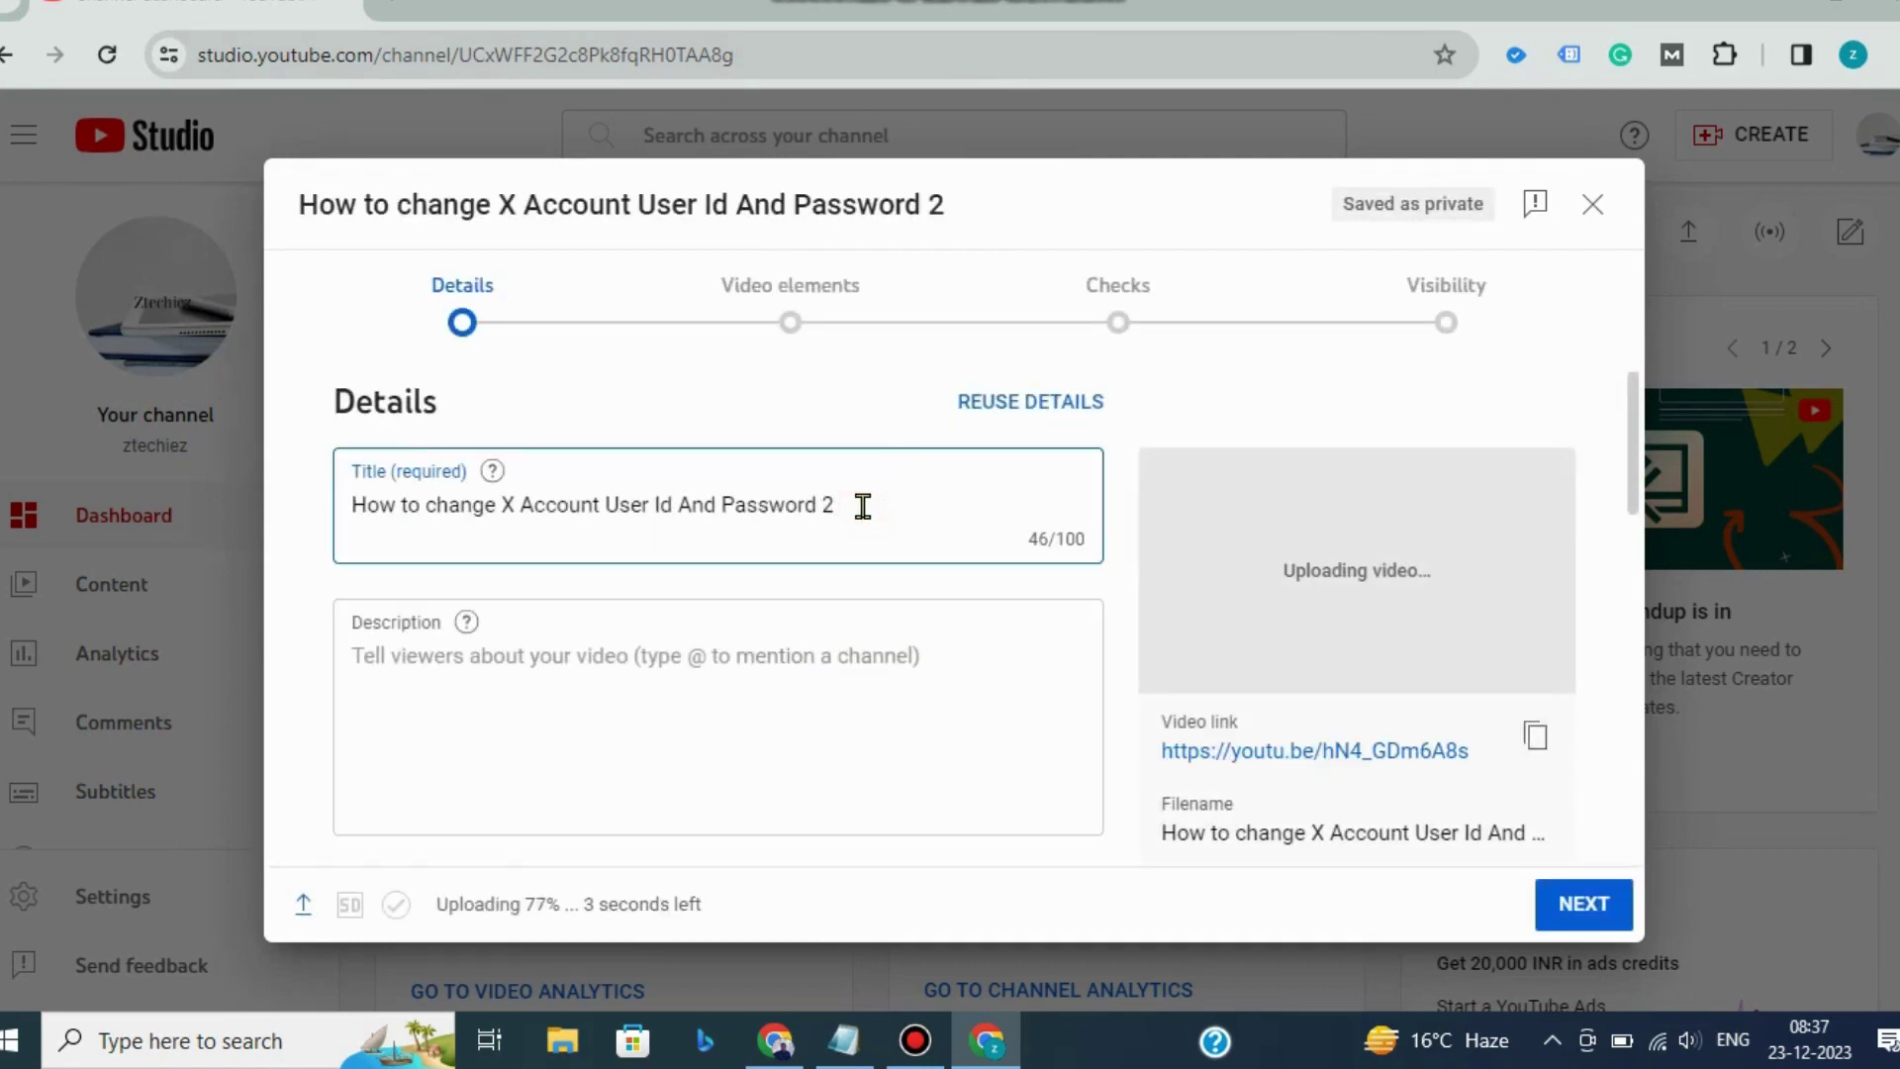
- Set the title to "How to change X Account User Id And Password" and paste the prepared step-by-step guide text as the description
key("BackSpace")
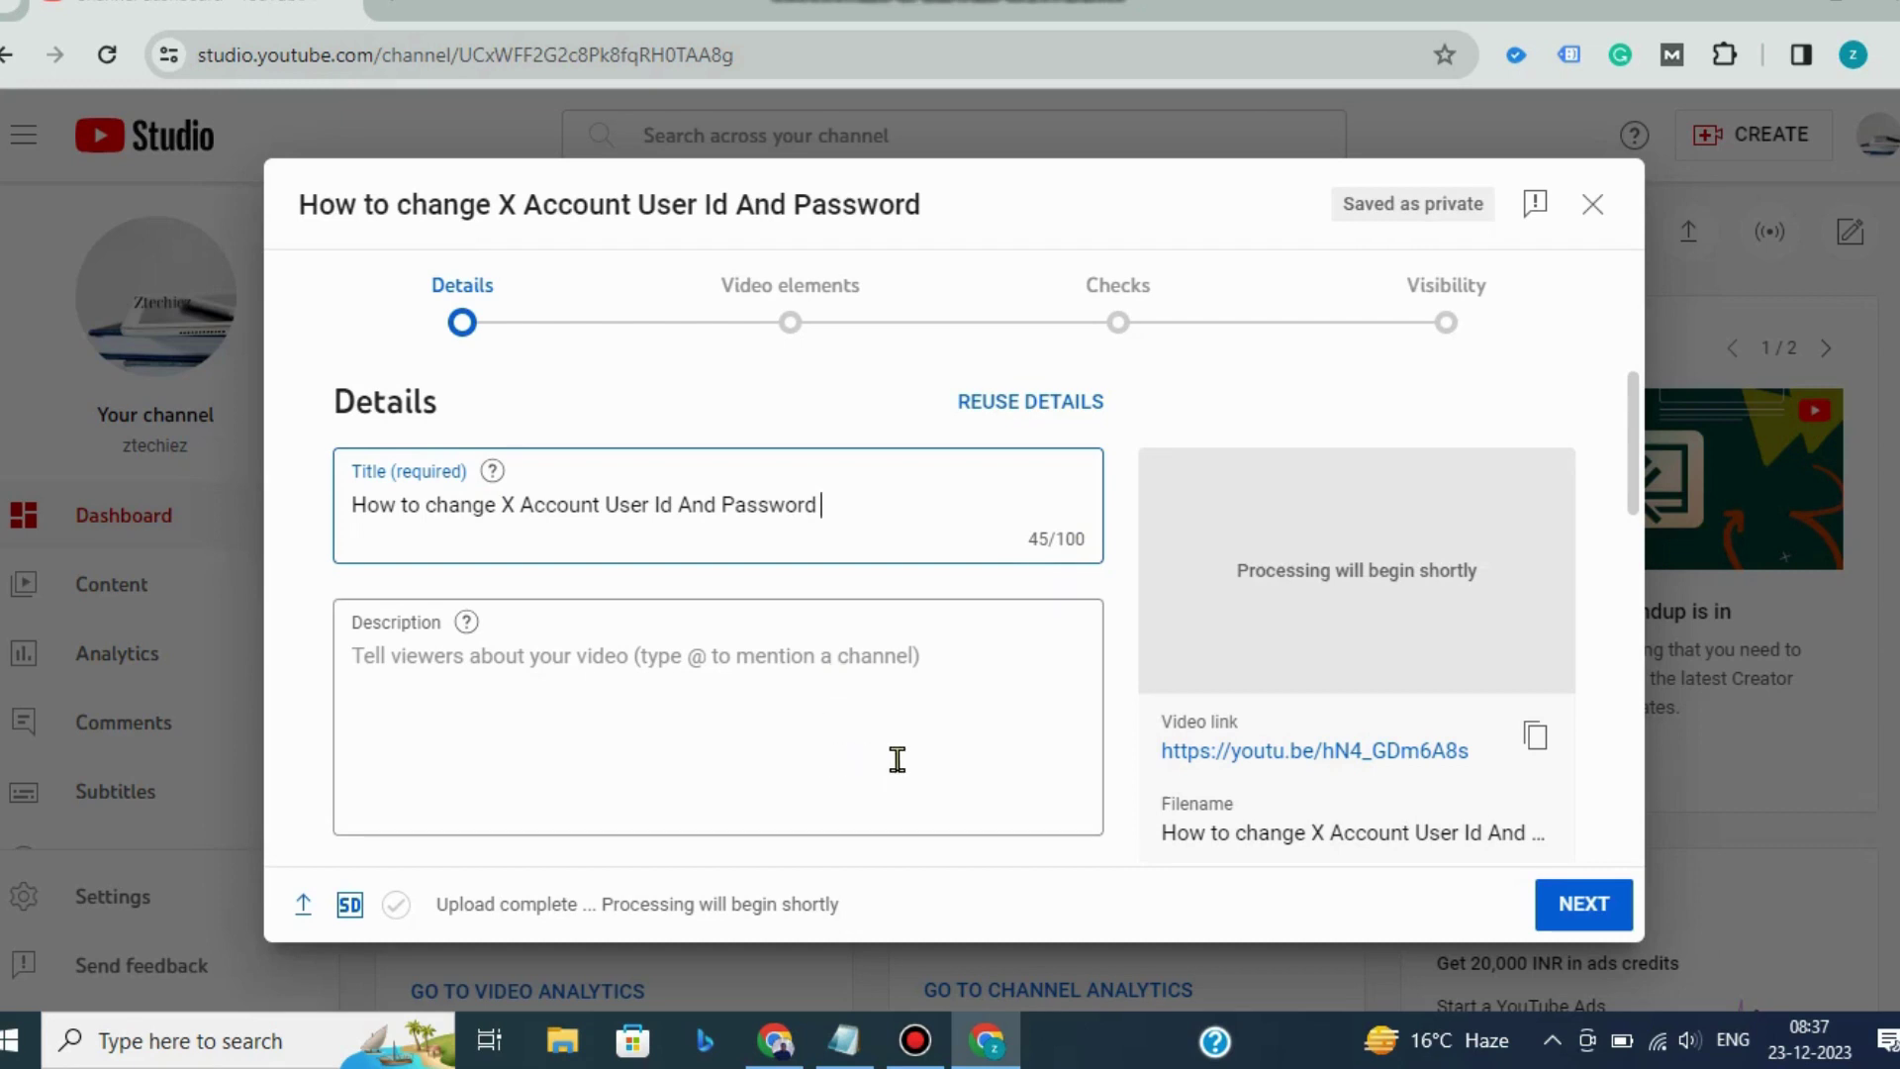
left_click(606, 686)
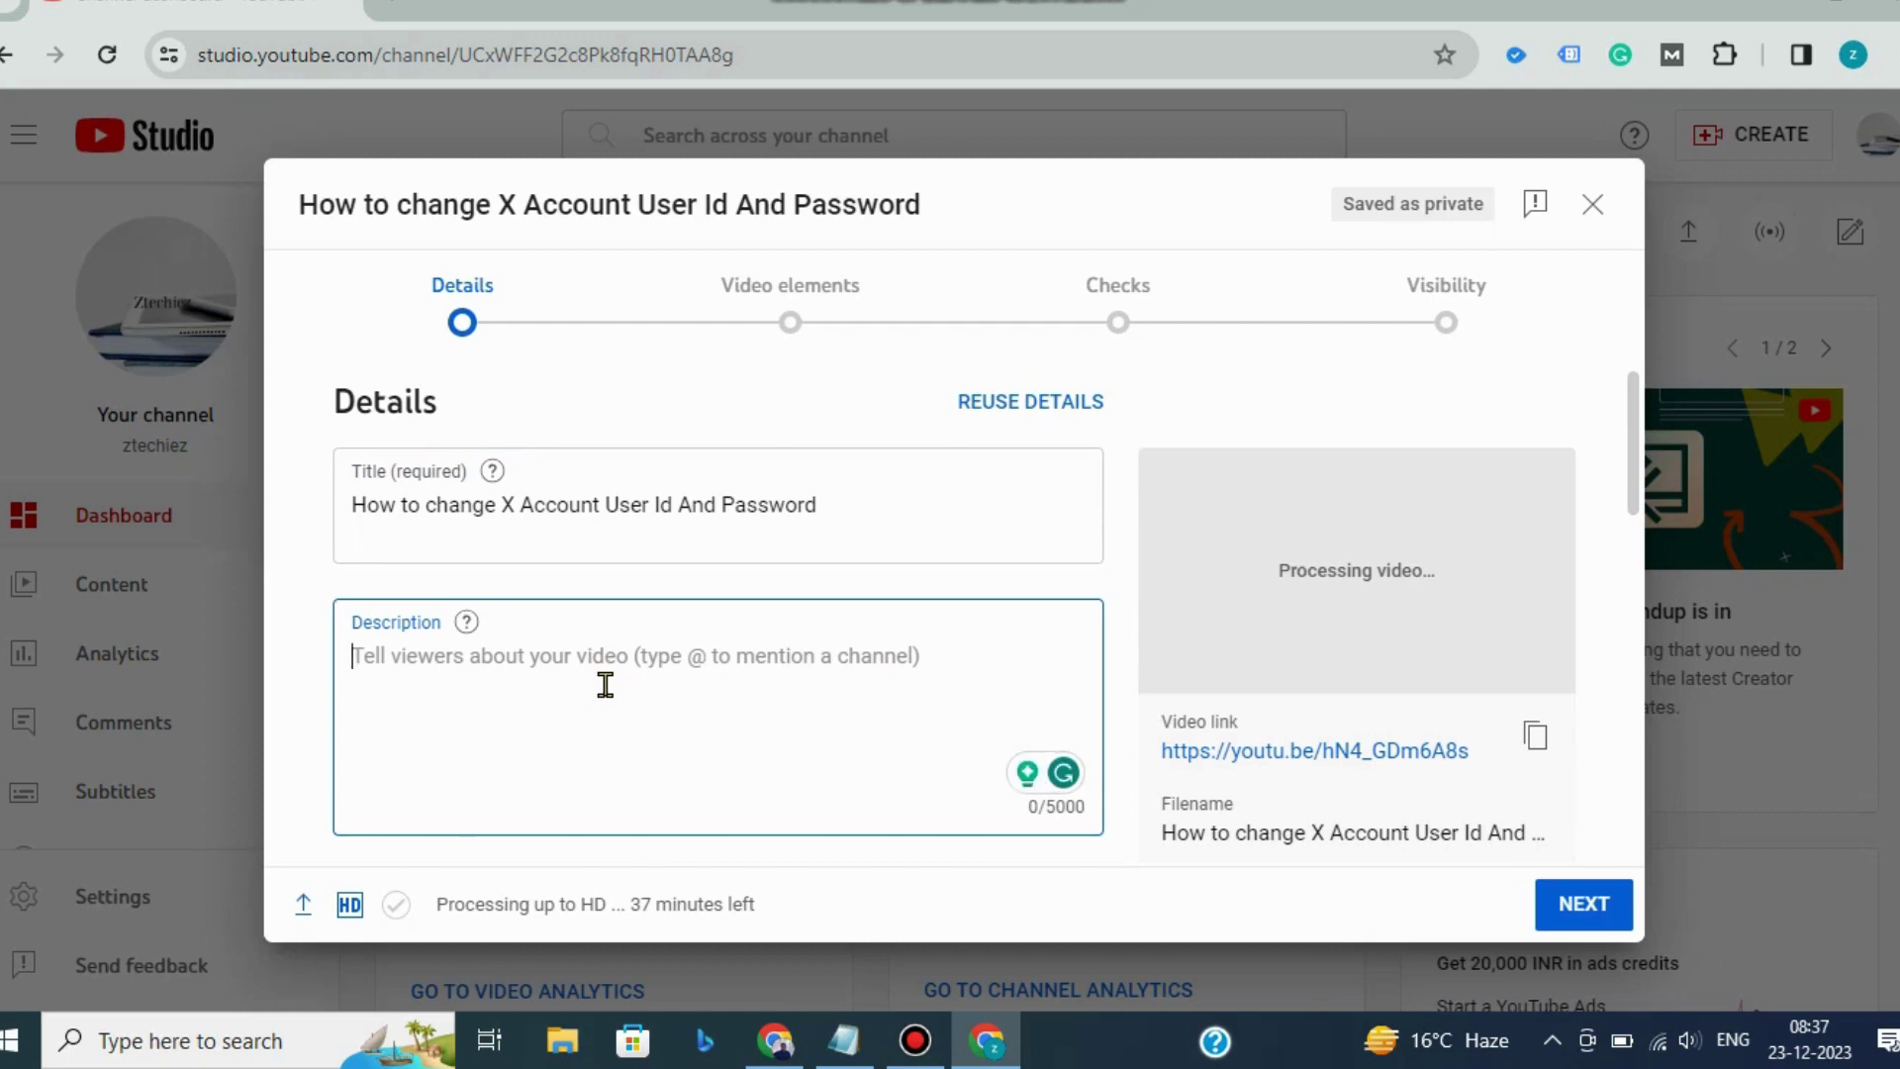
key("ctrl+v")
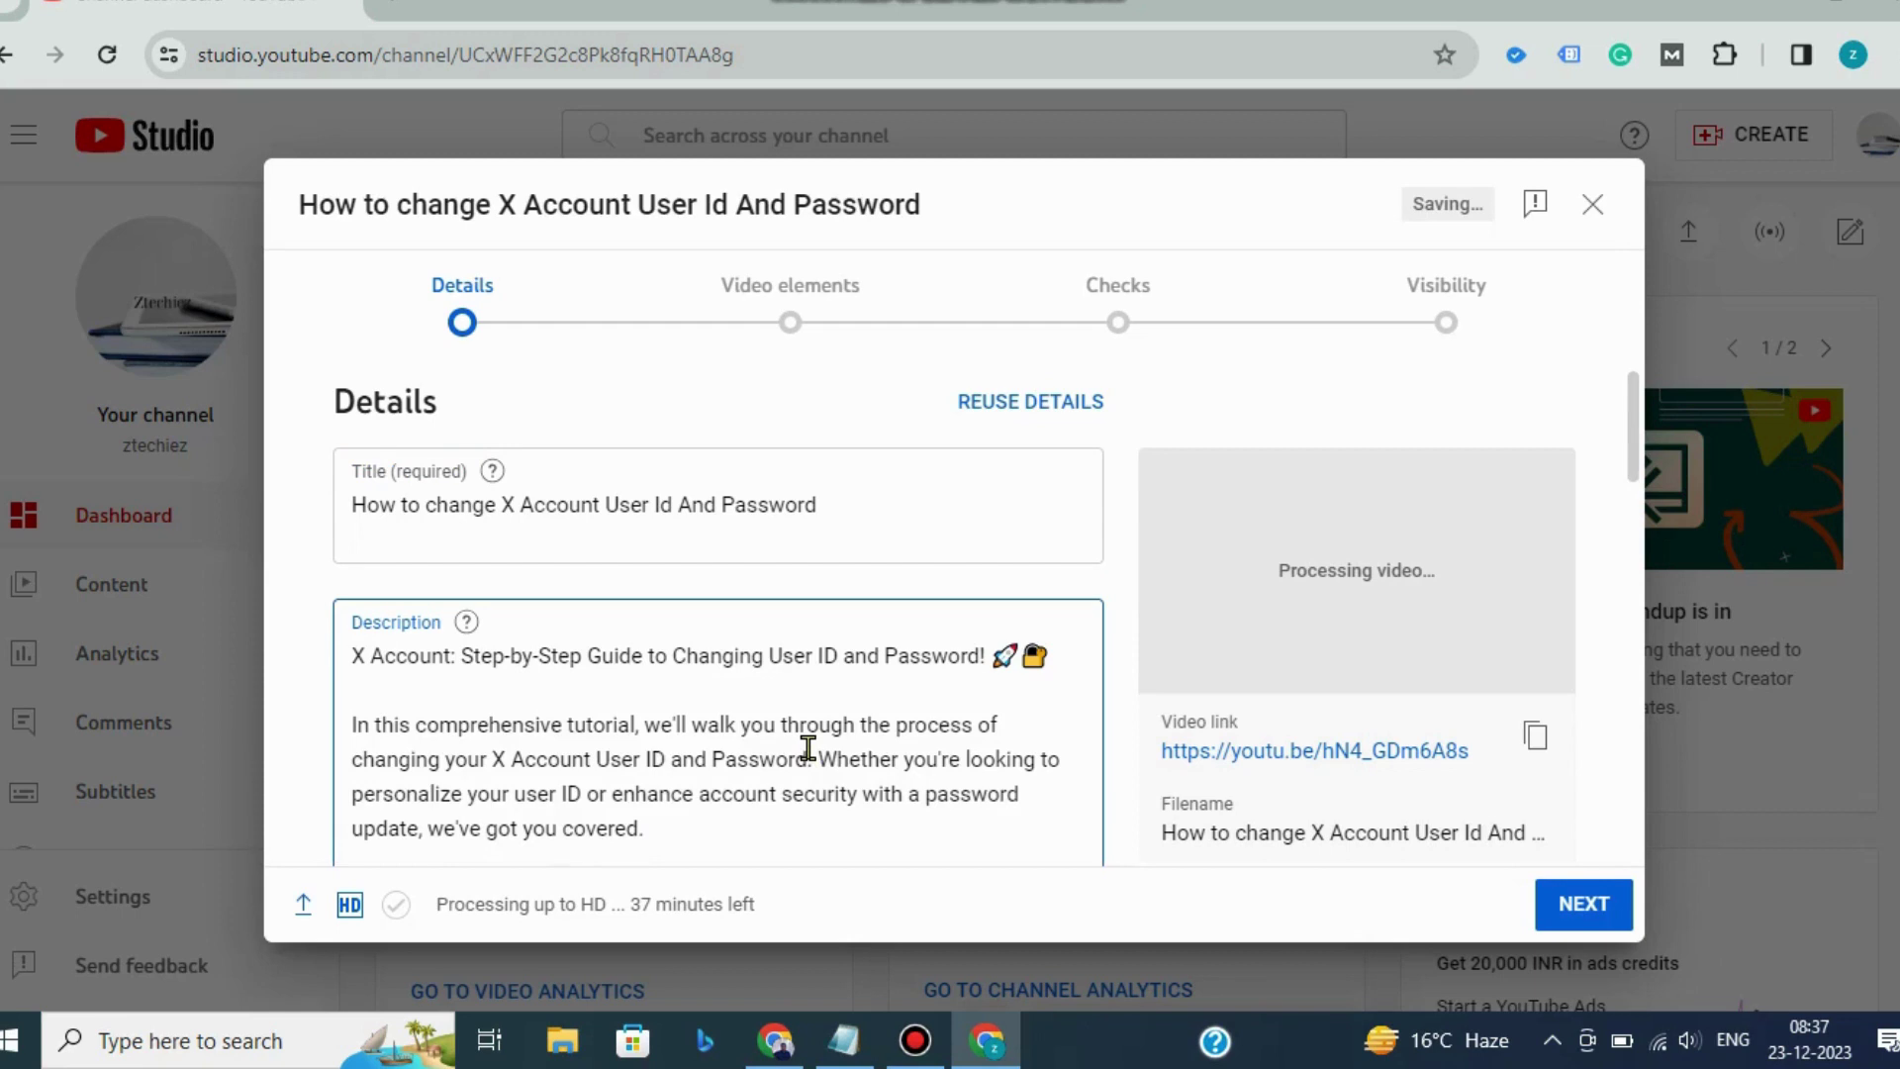
- Upload the image "How to change X Account User Id And Password" from Downloads as the video's thumbnail
scroll(807, 748, "down", 6)
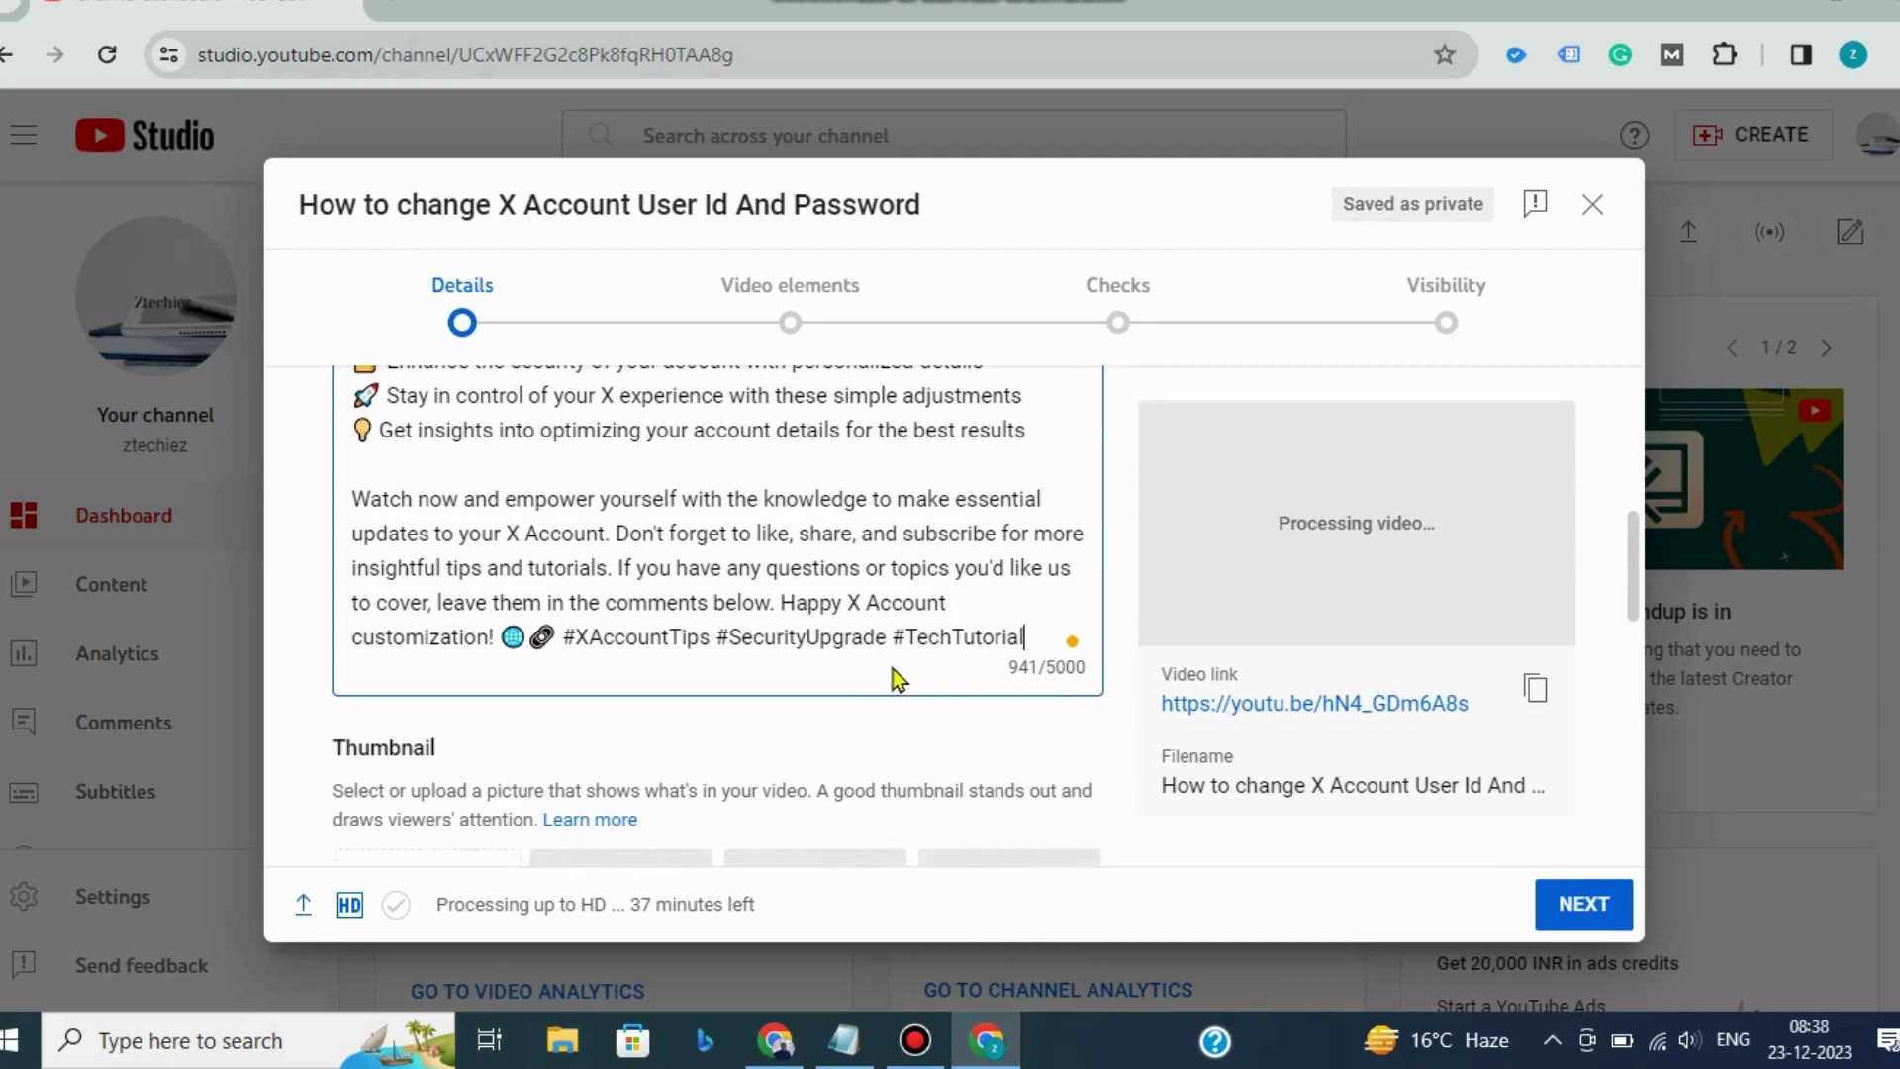
scroll(893, 669, "down", 3)
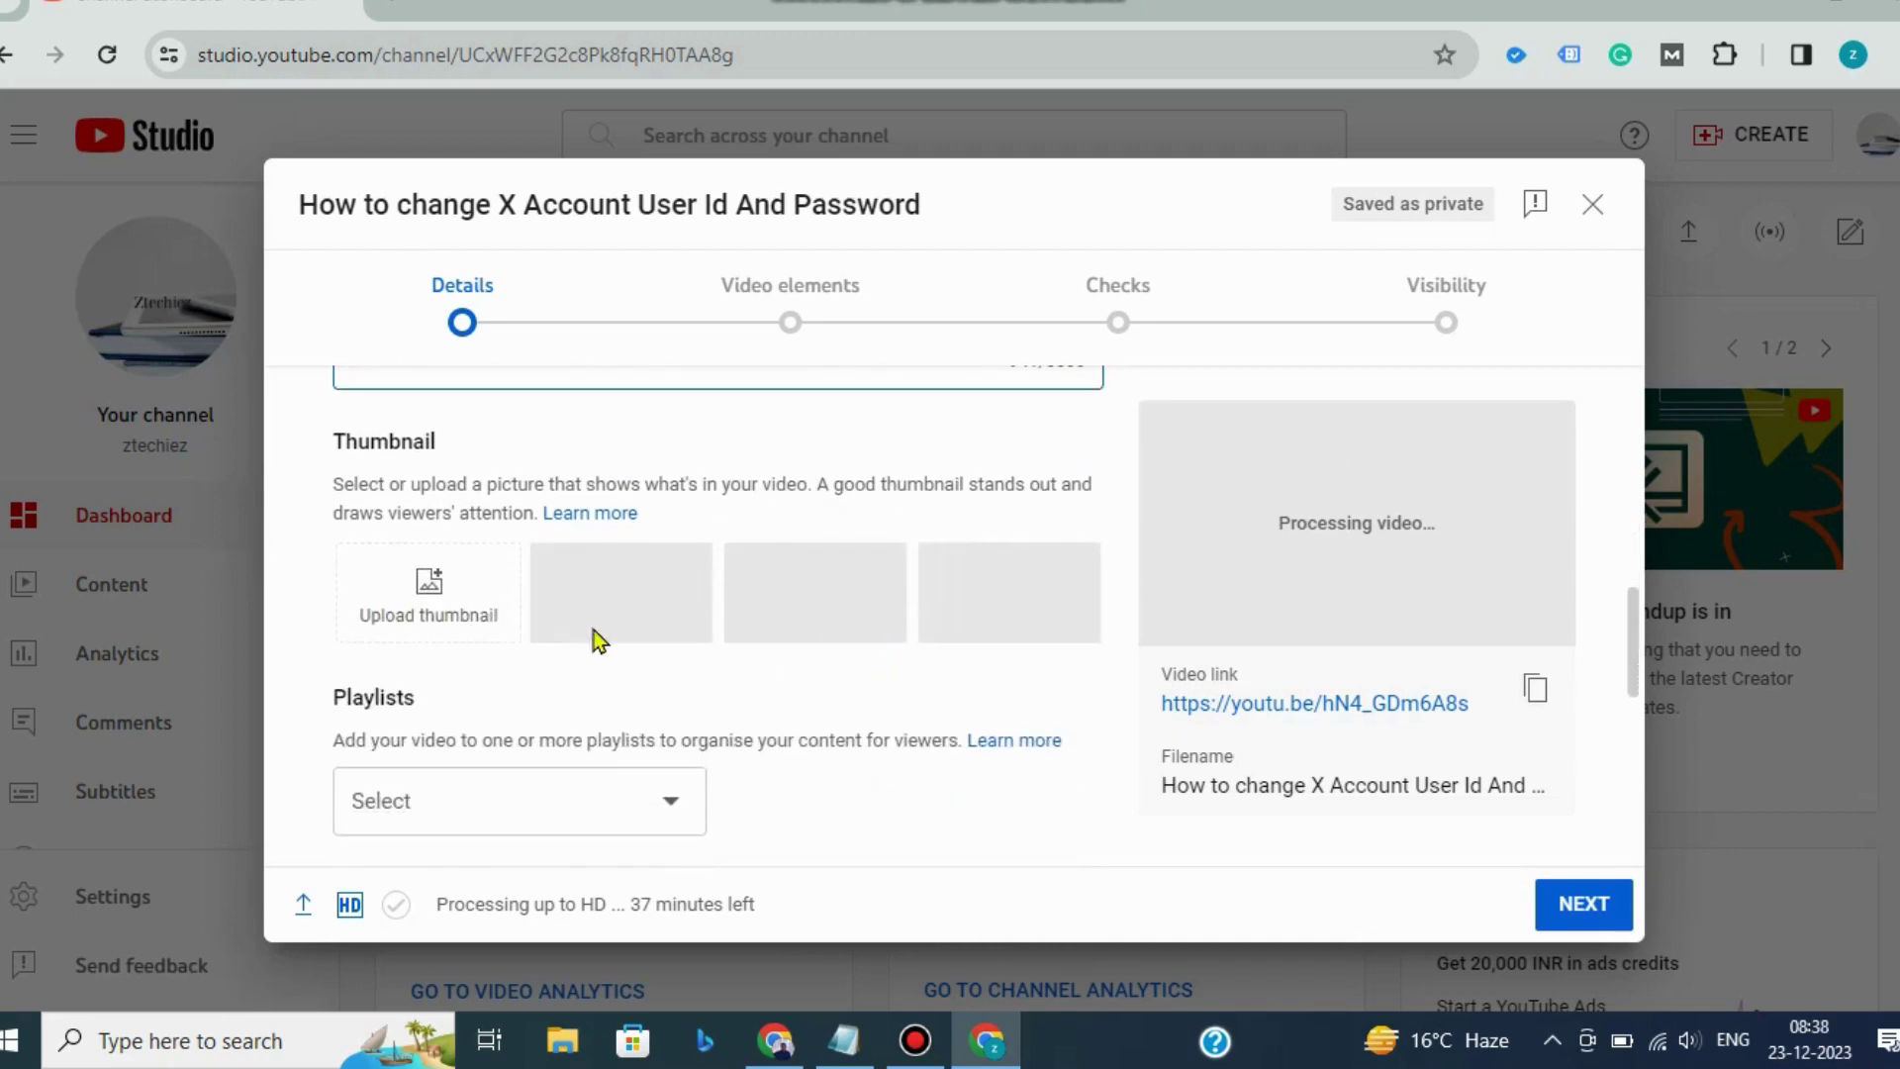
left_click(438, 596)
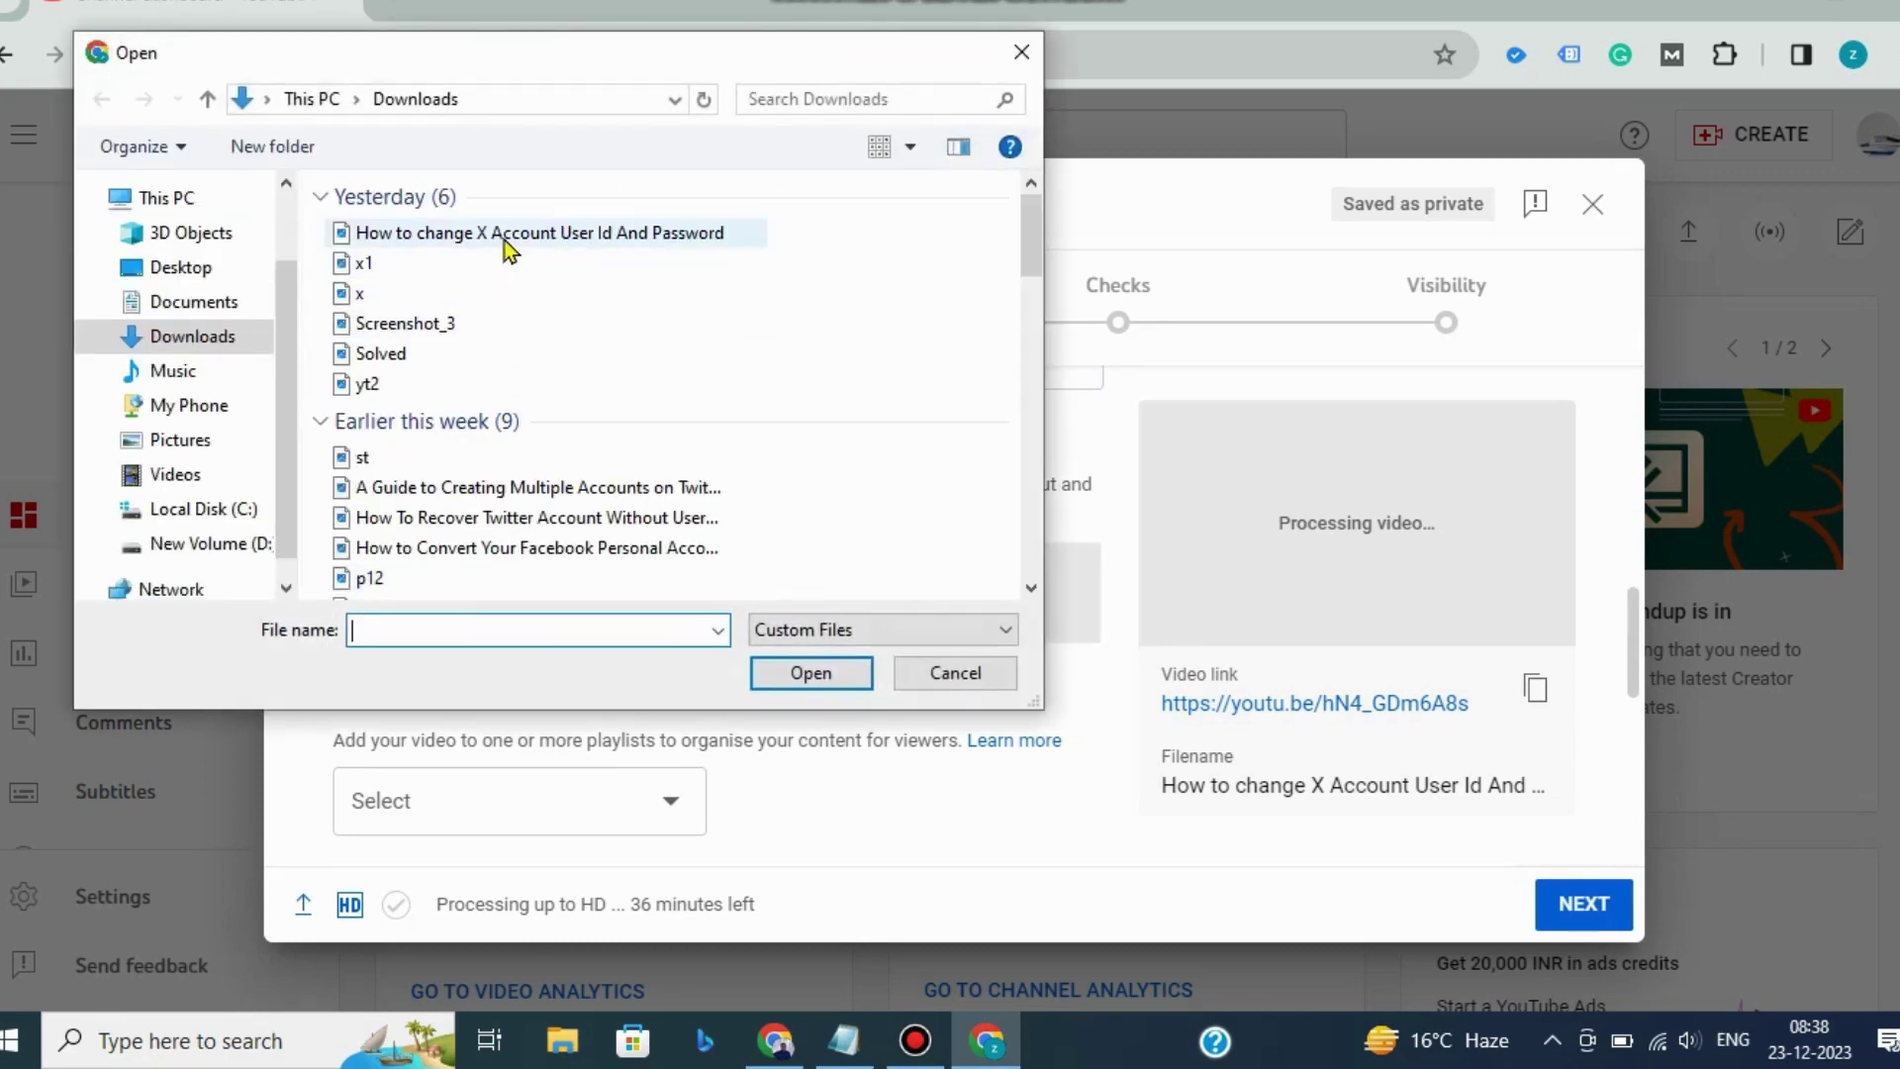
left_click(508, 245)
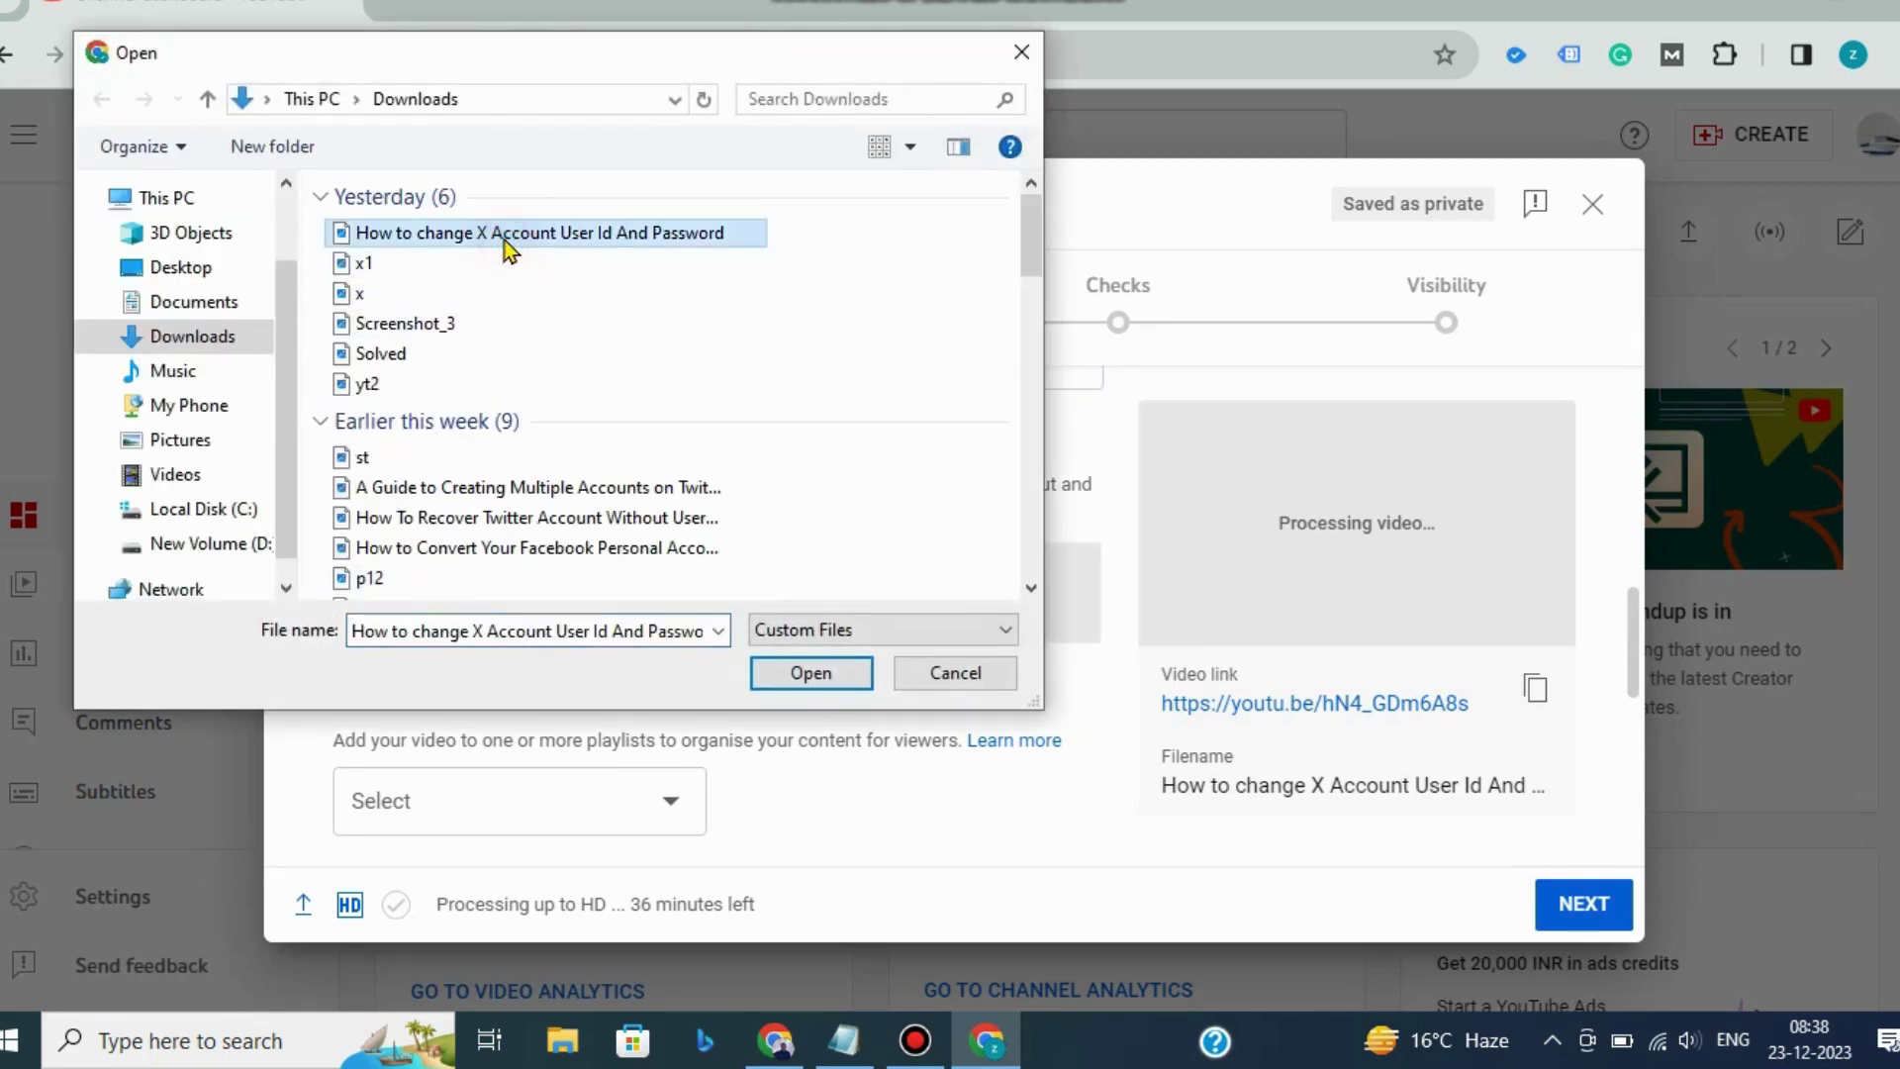
left_click(812, 675)
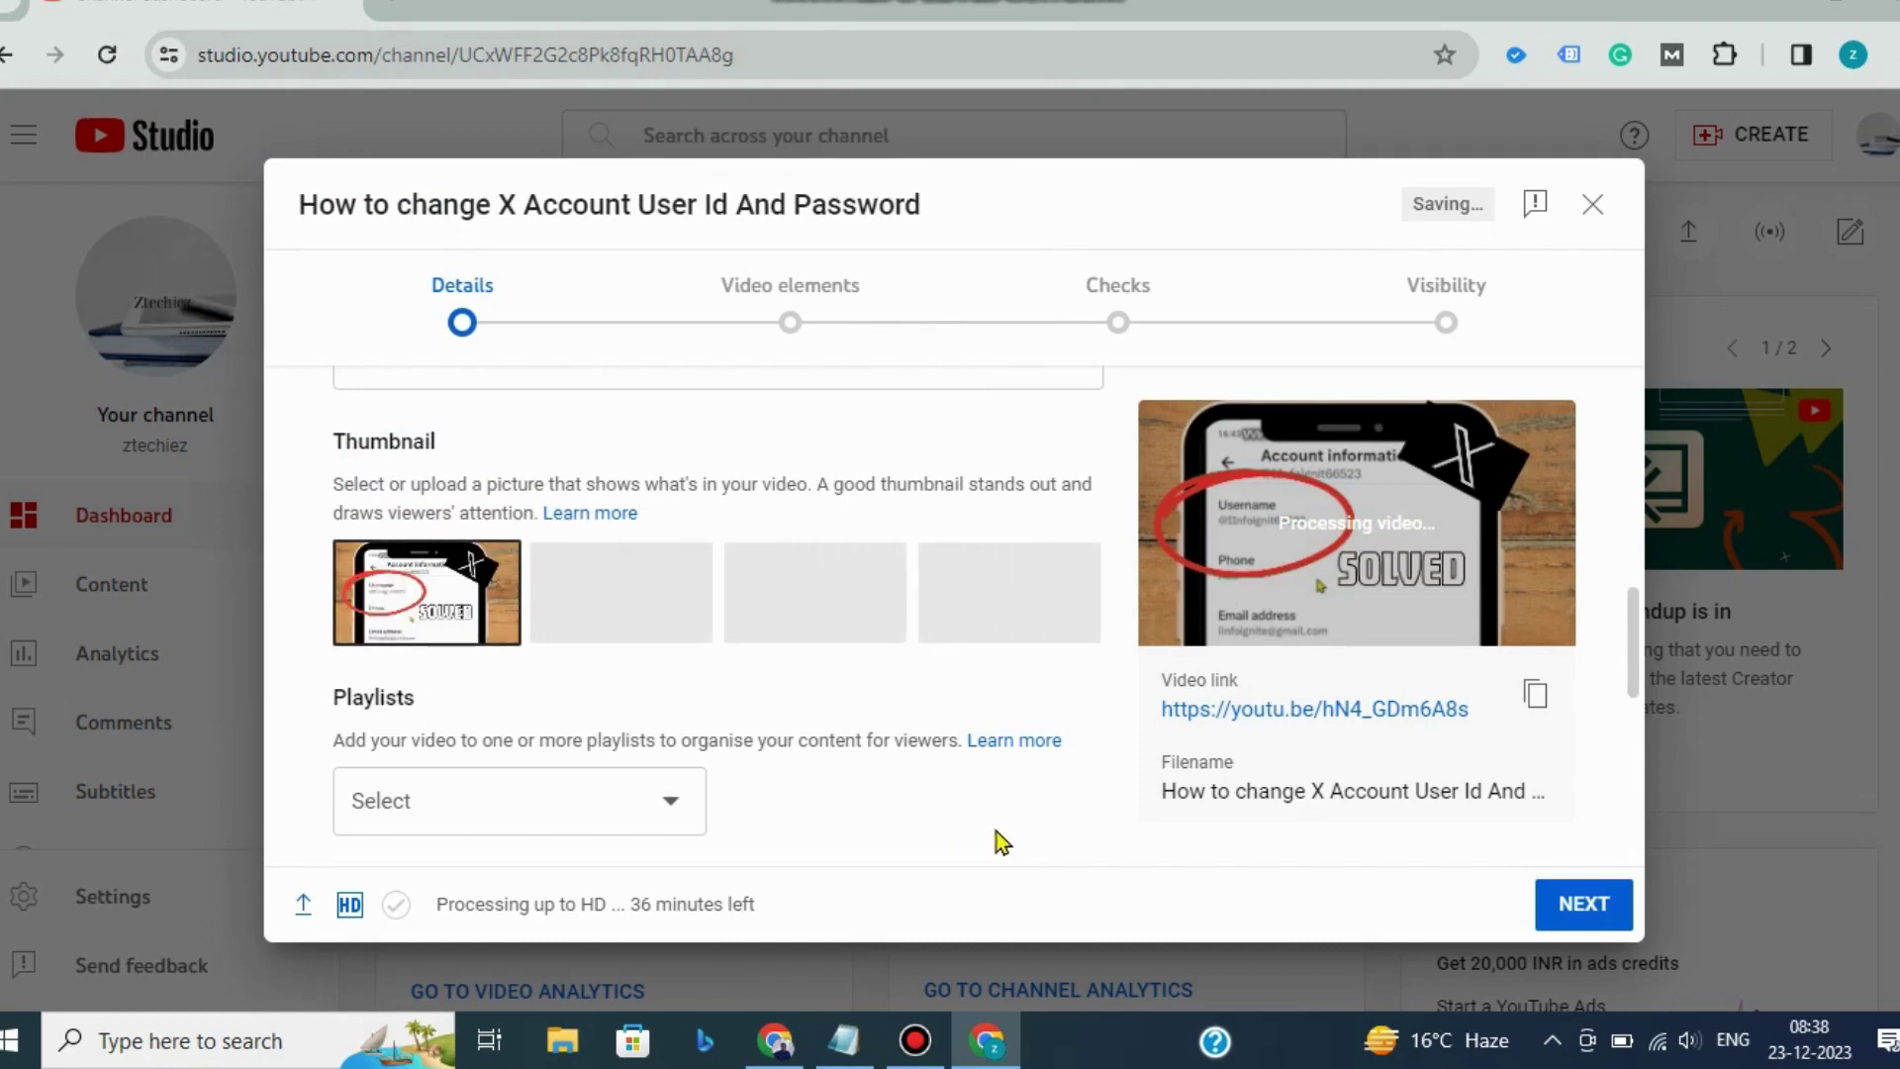
- Check the playlists available for the video without selecting any
scroll(998, 841, "down", 2)
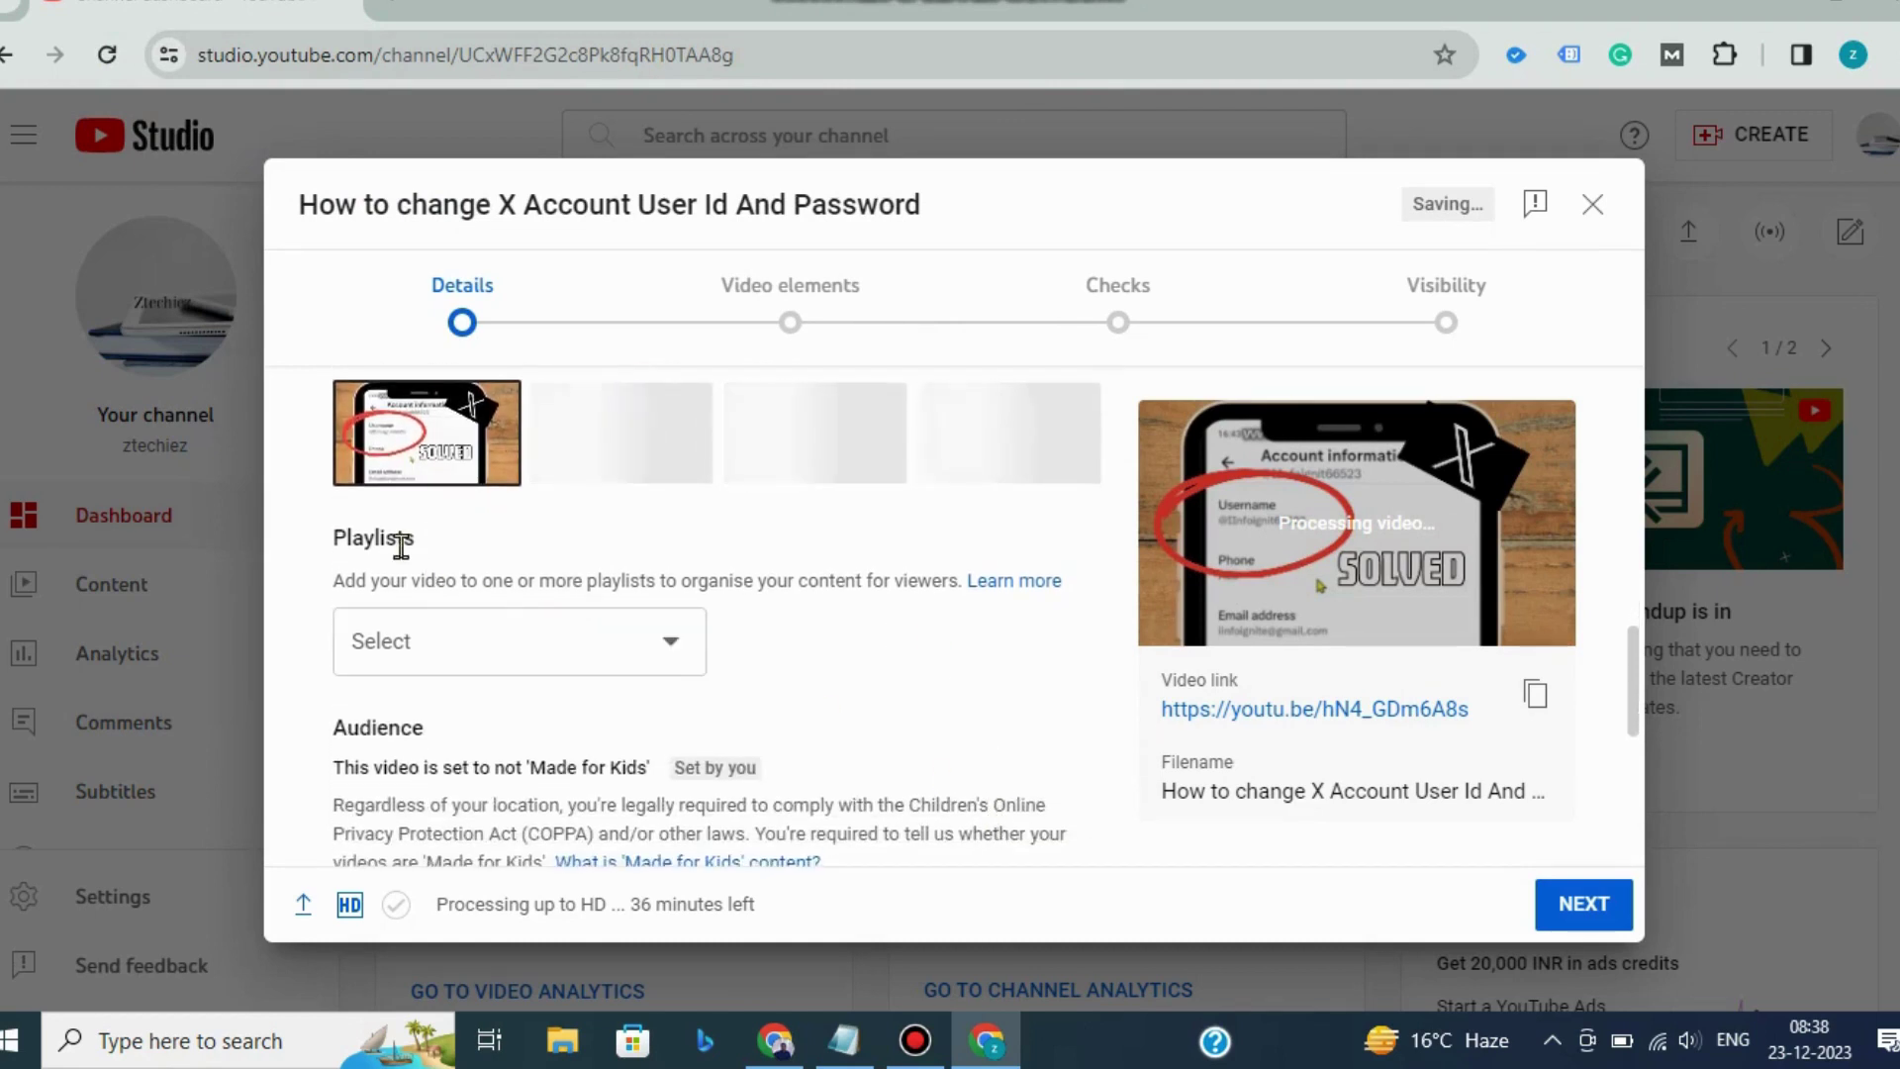
left_click(677, 653)
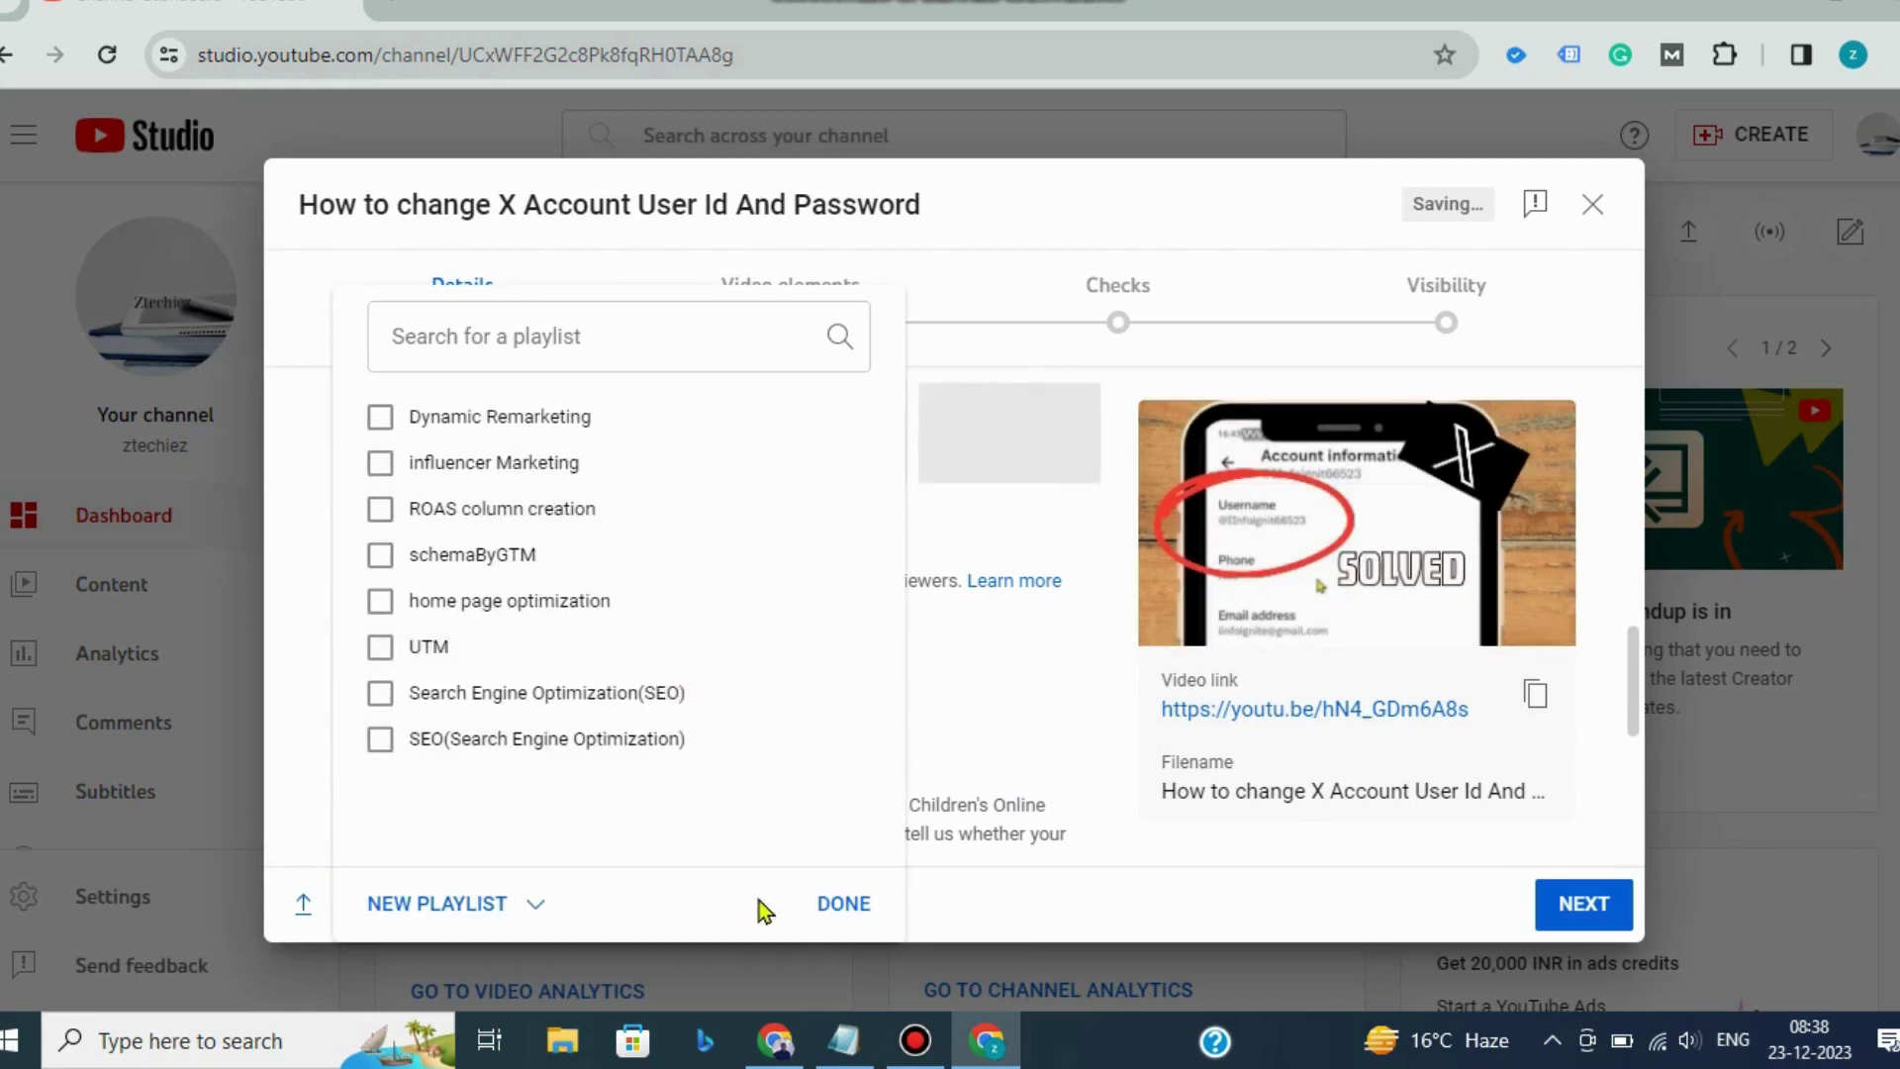
left_click(849, 908)
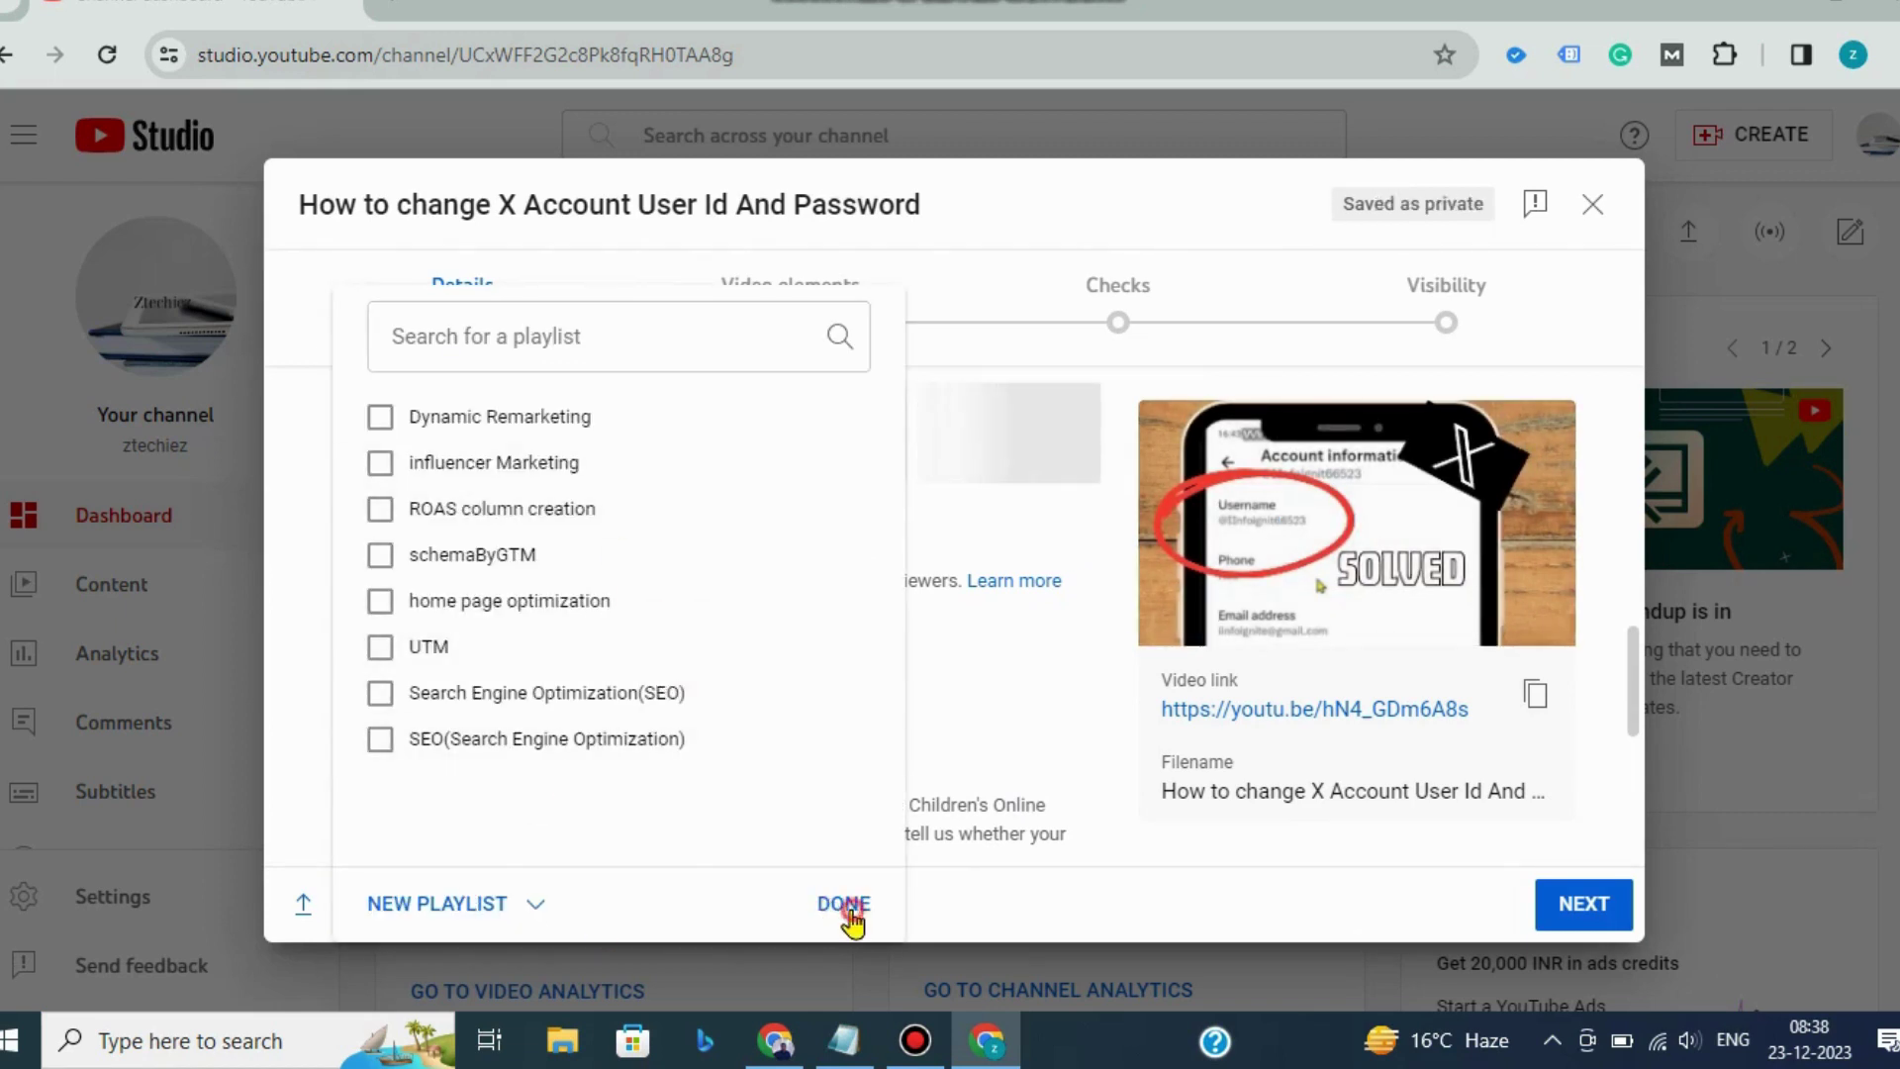
- Expand the additional video details below the audience settings and add the tag #XAccountTips
scroll(841, 685, "down", 3)
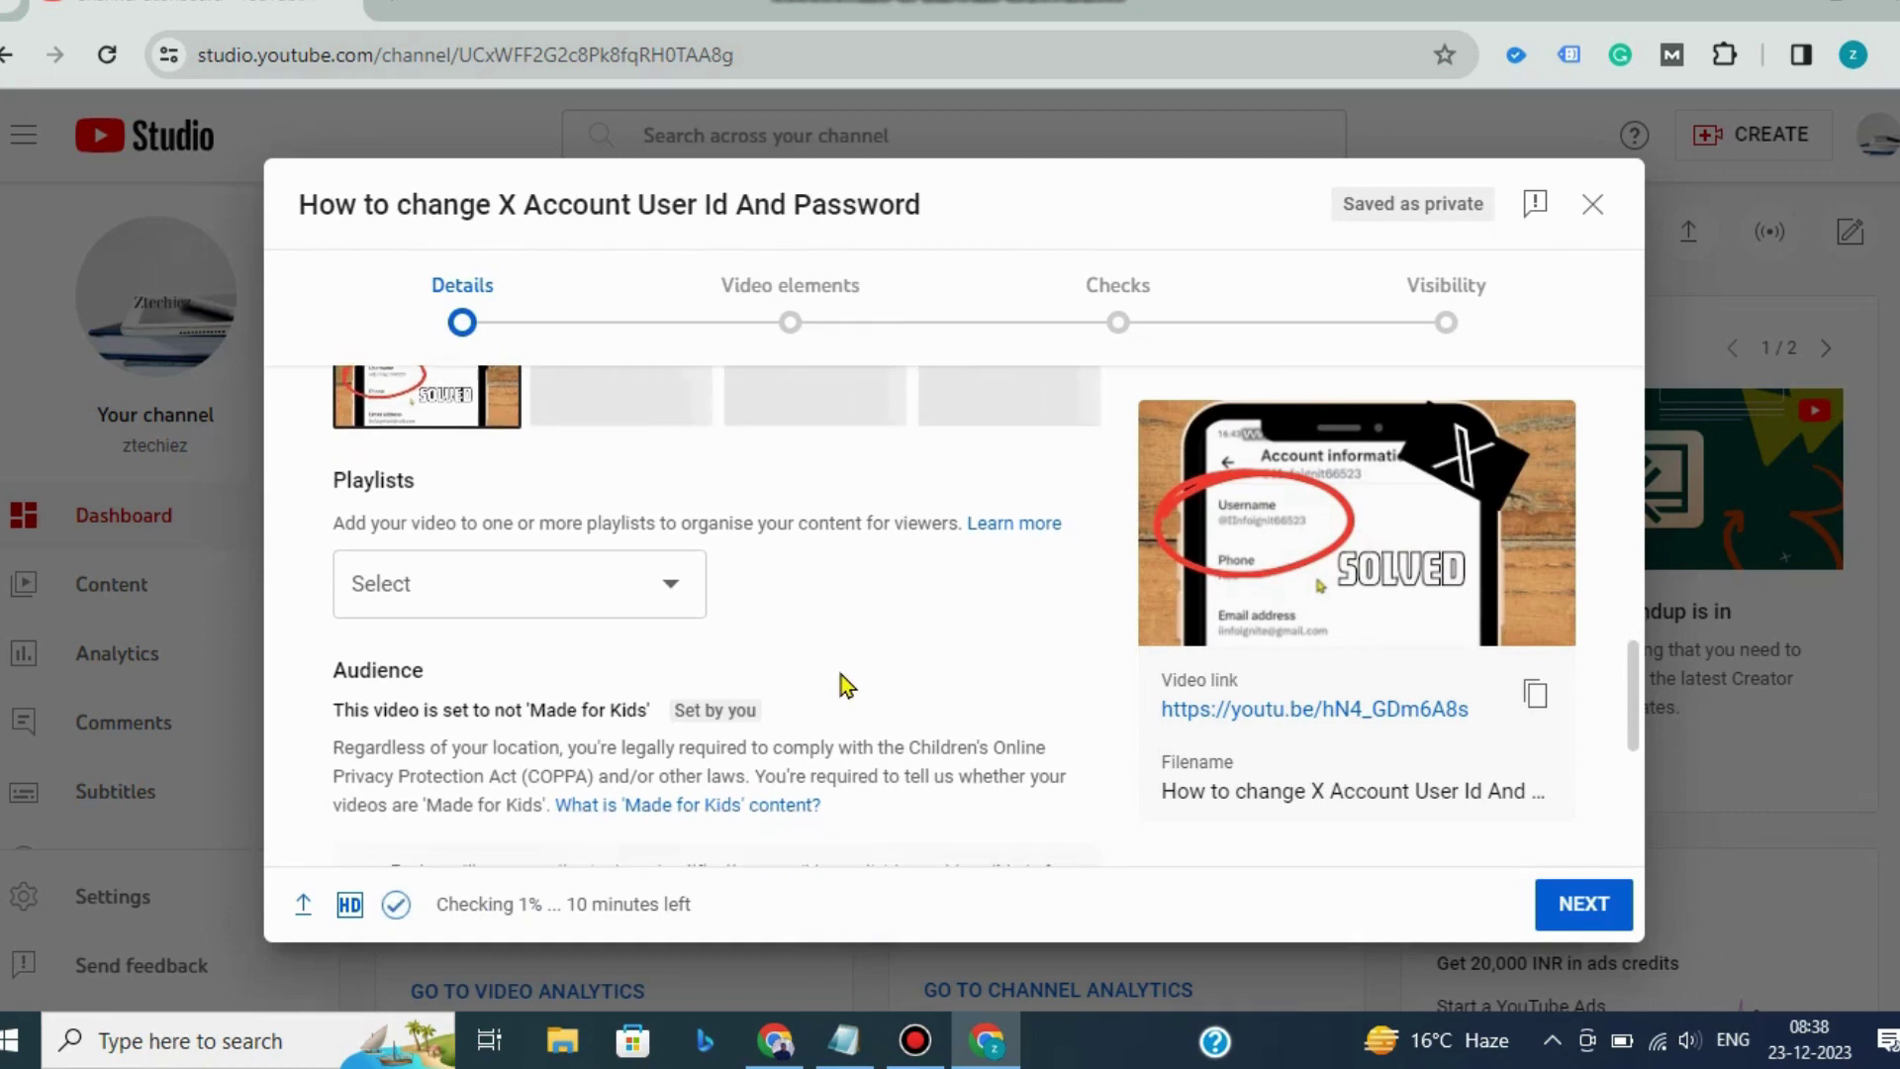
scroll(841, 683, "down", 1)
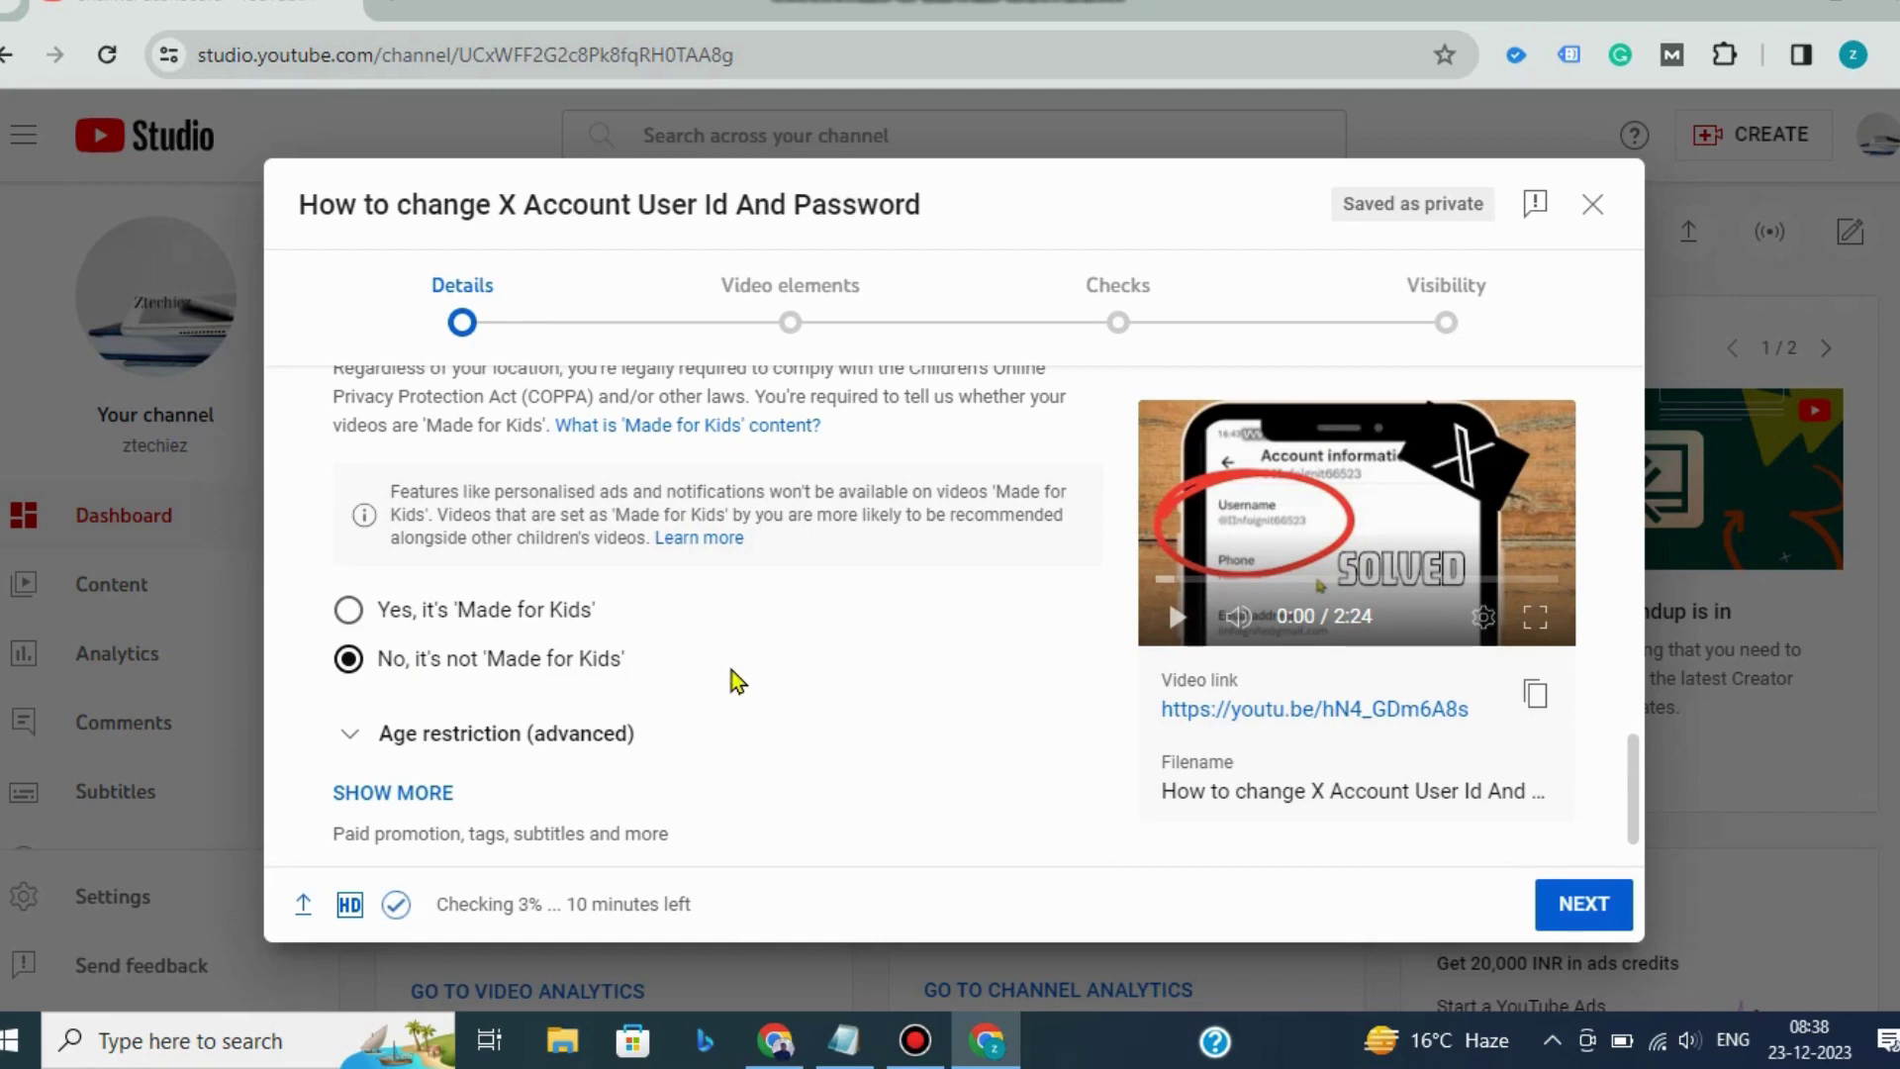
scroll(732, 683, "down", 1)
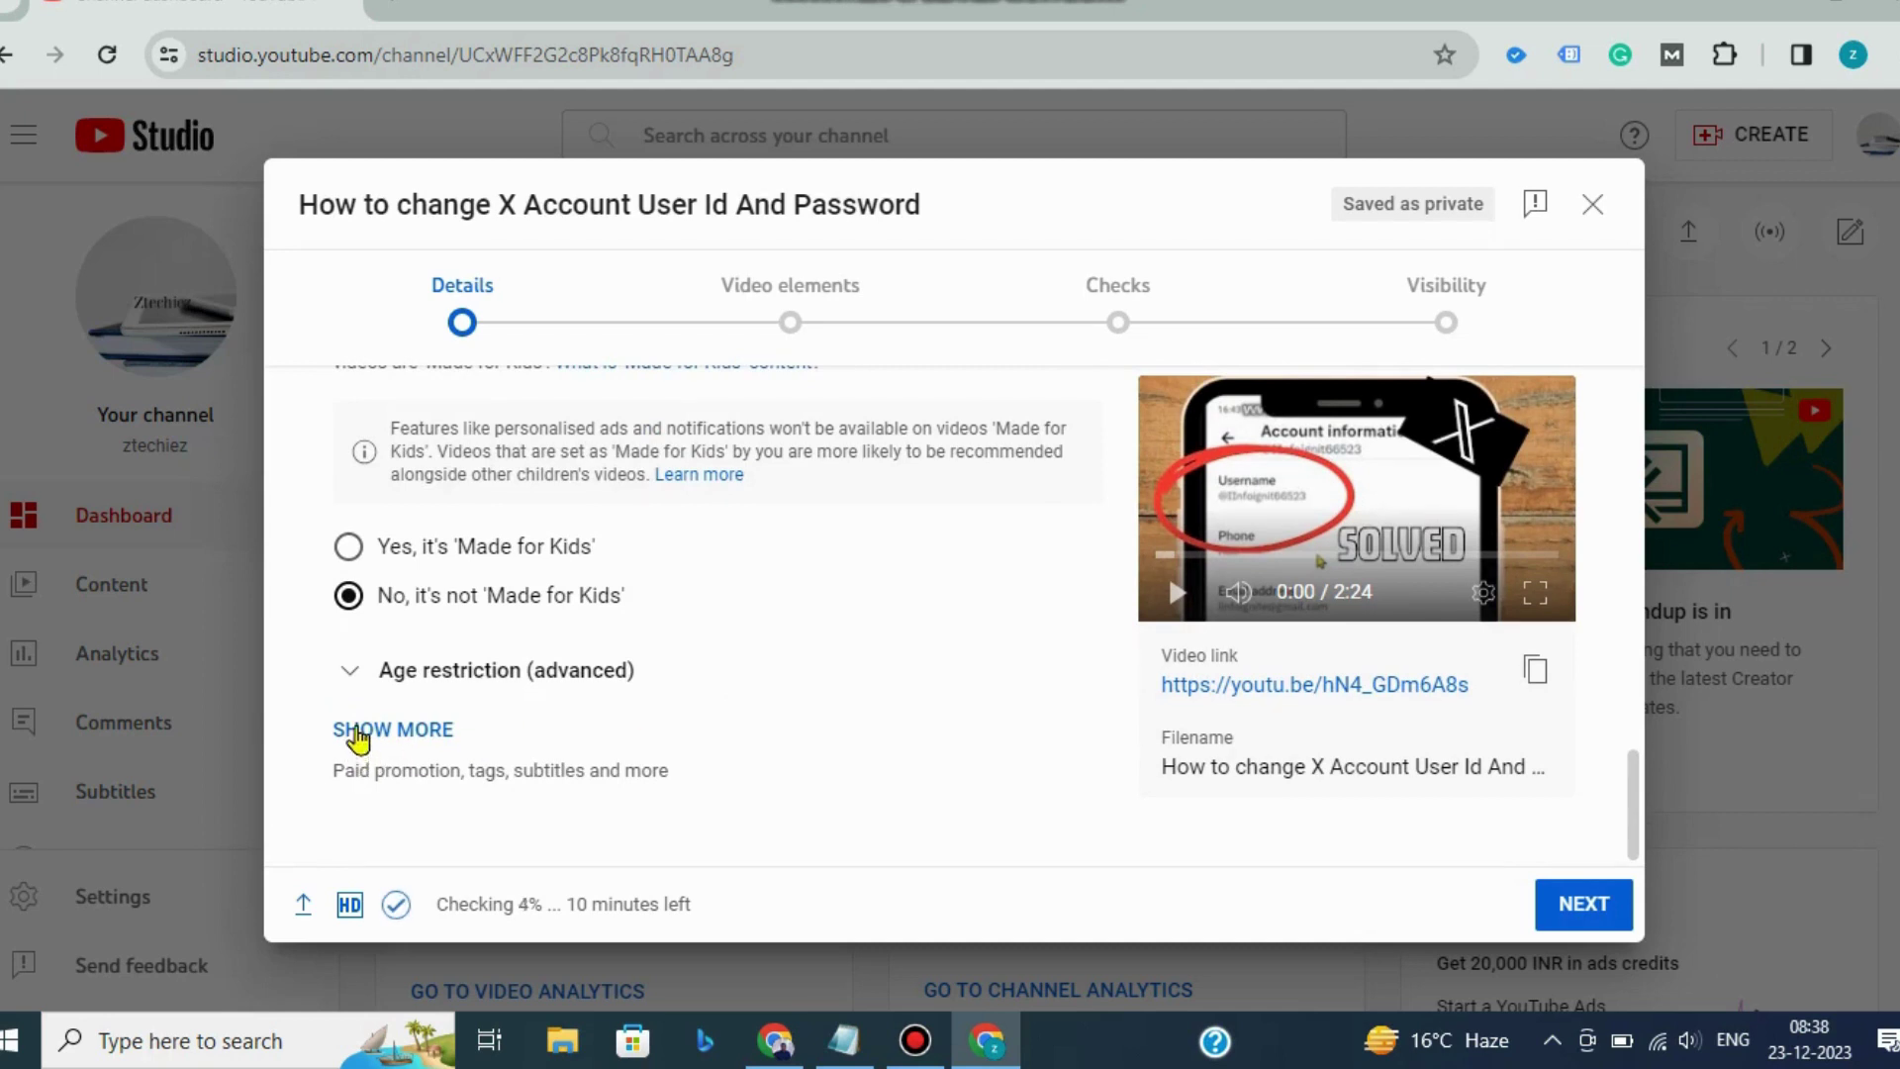
left_click(358, 734)
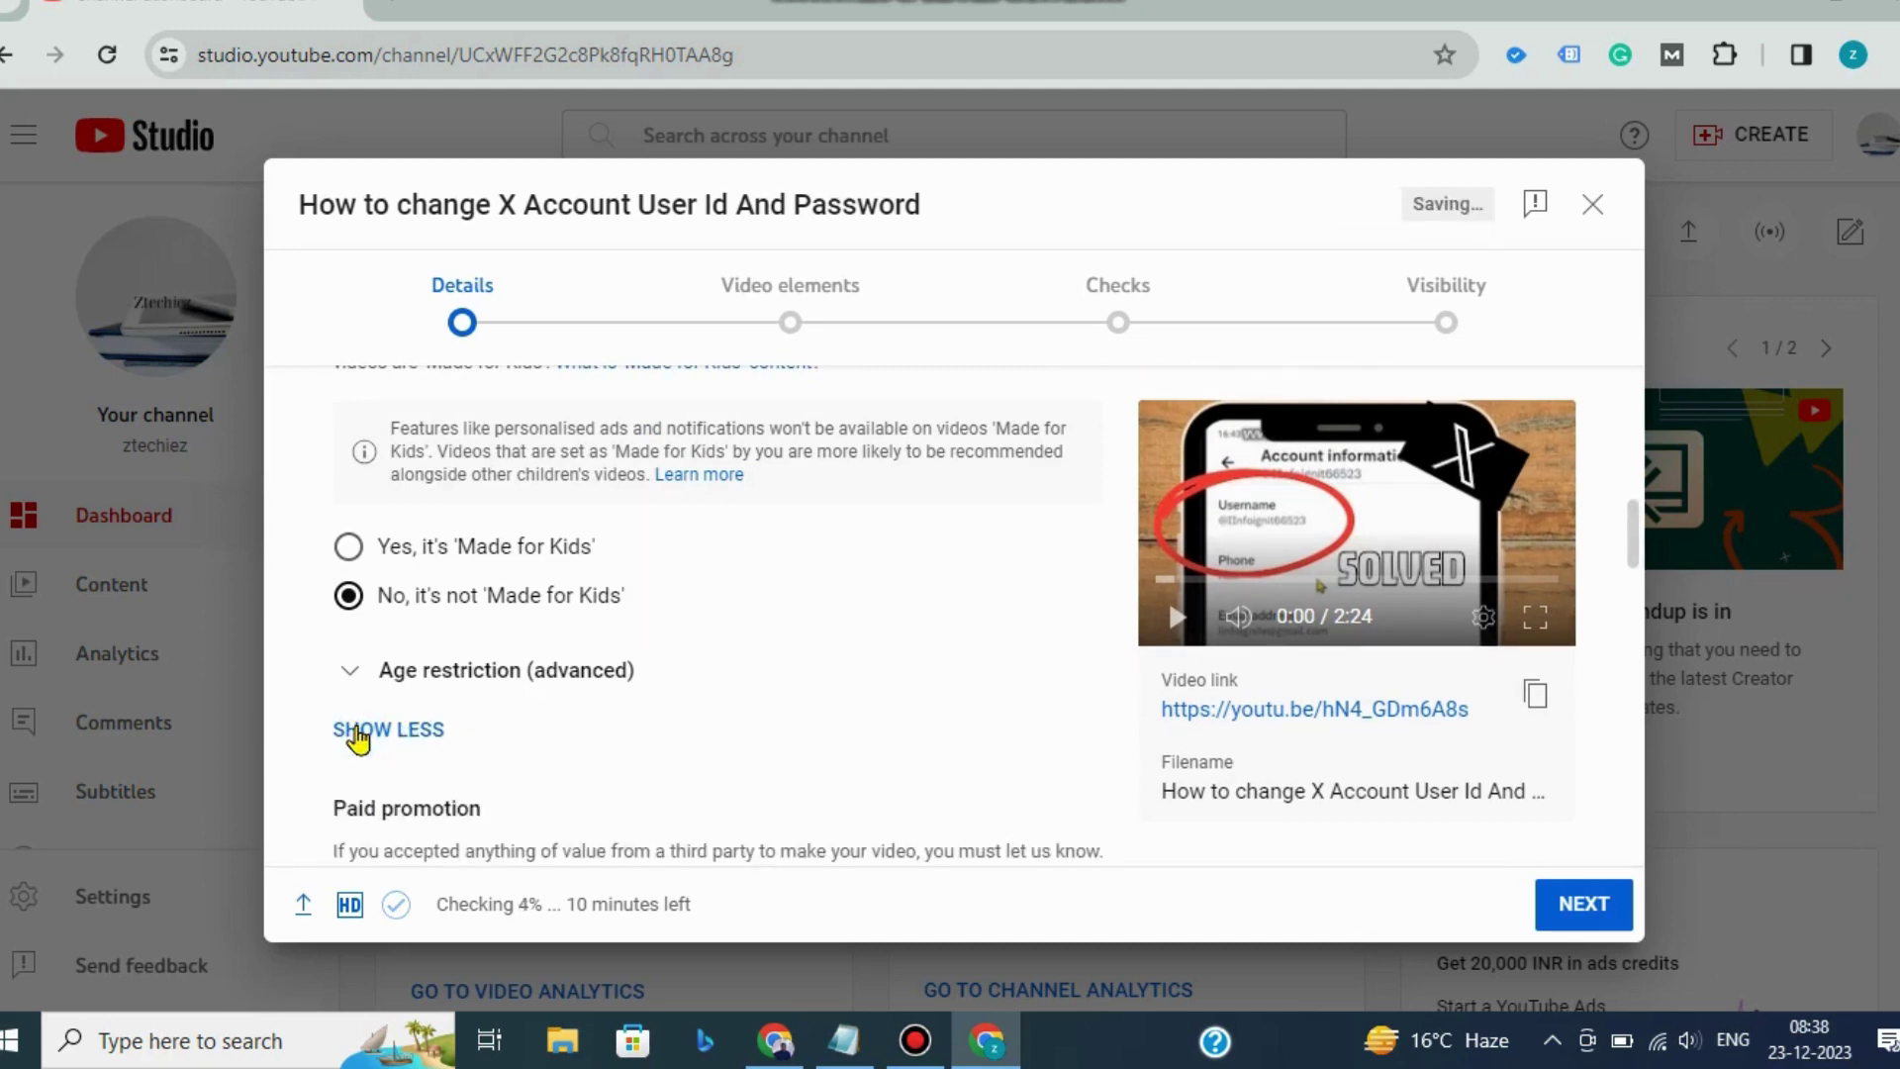
scroll(807, 643, "down", 5)
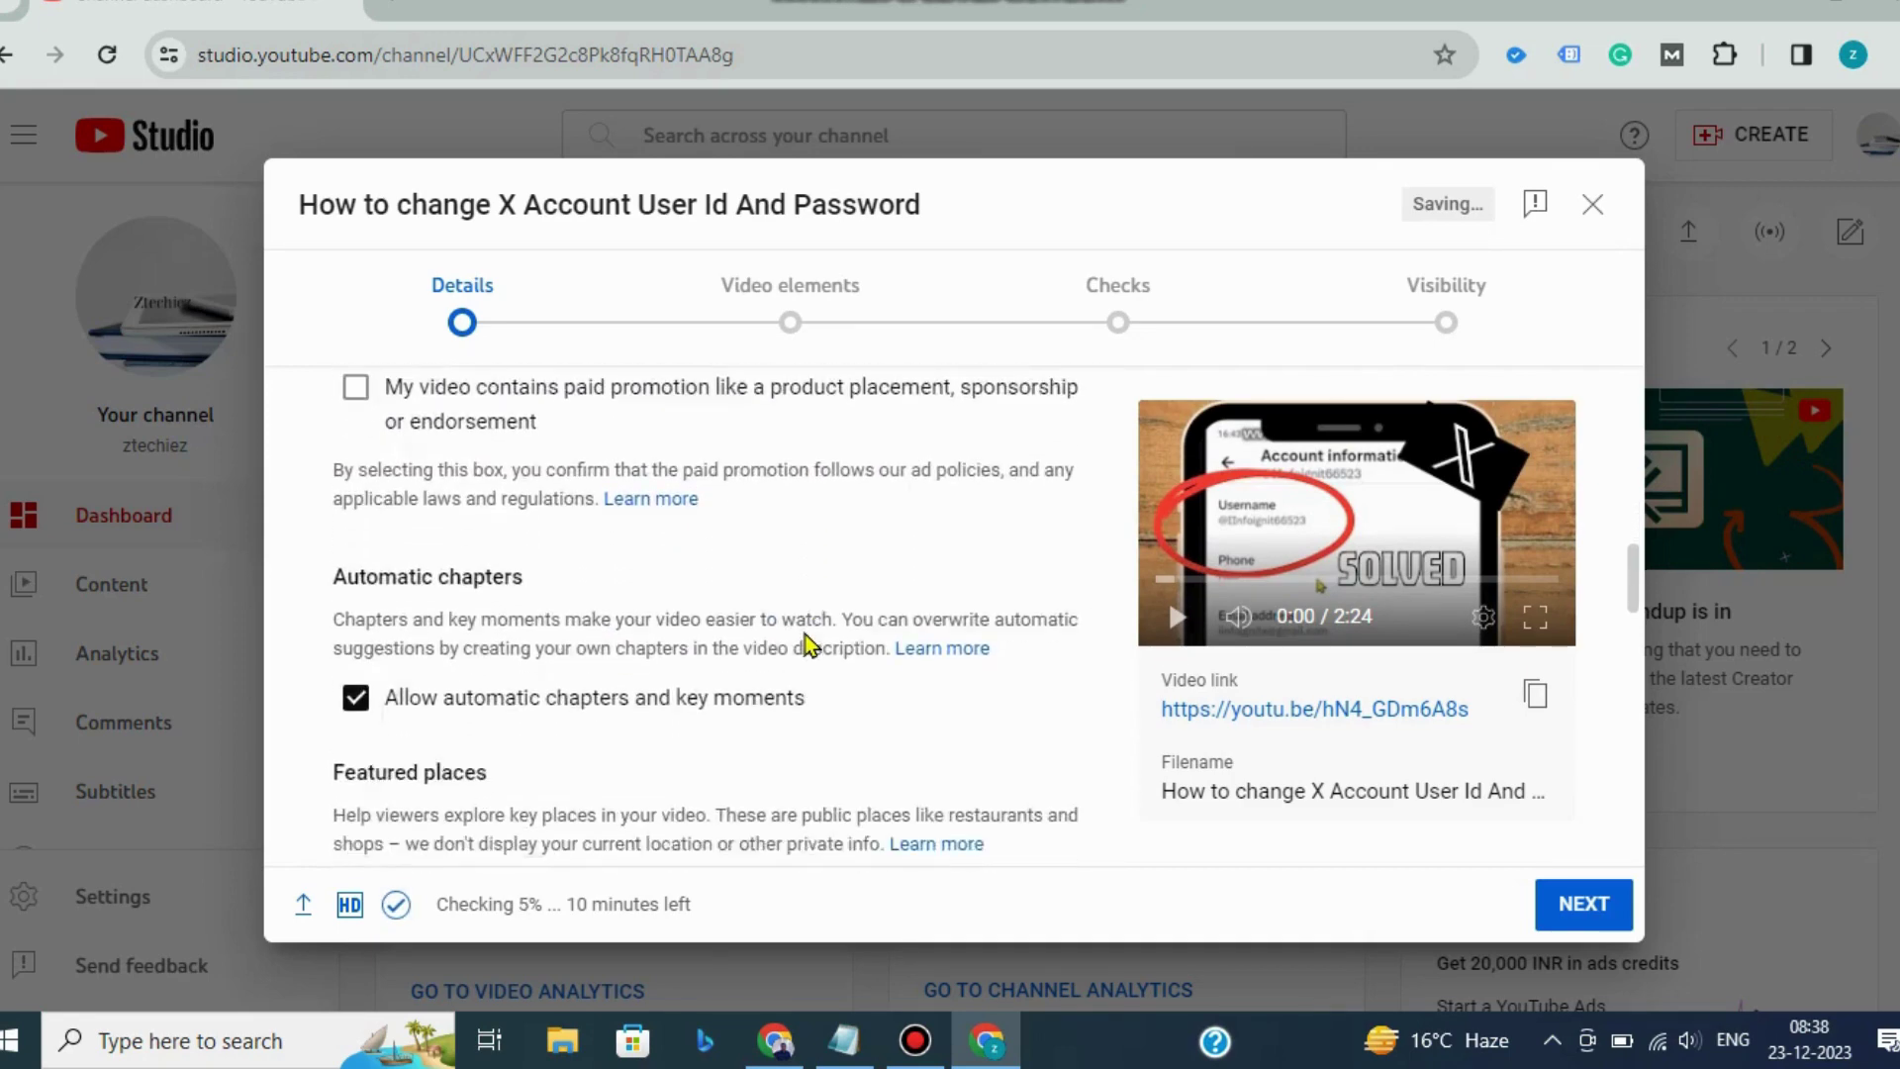
scroll(806, 643, "down", 7)
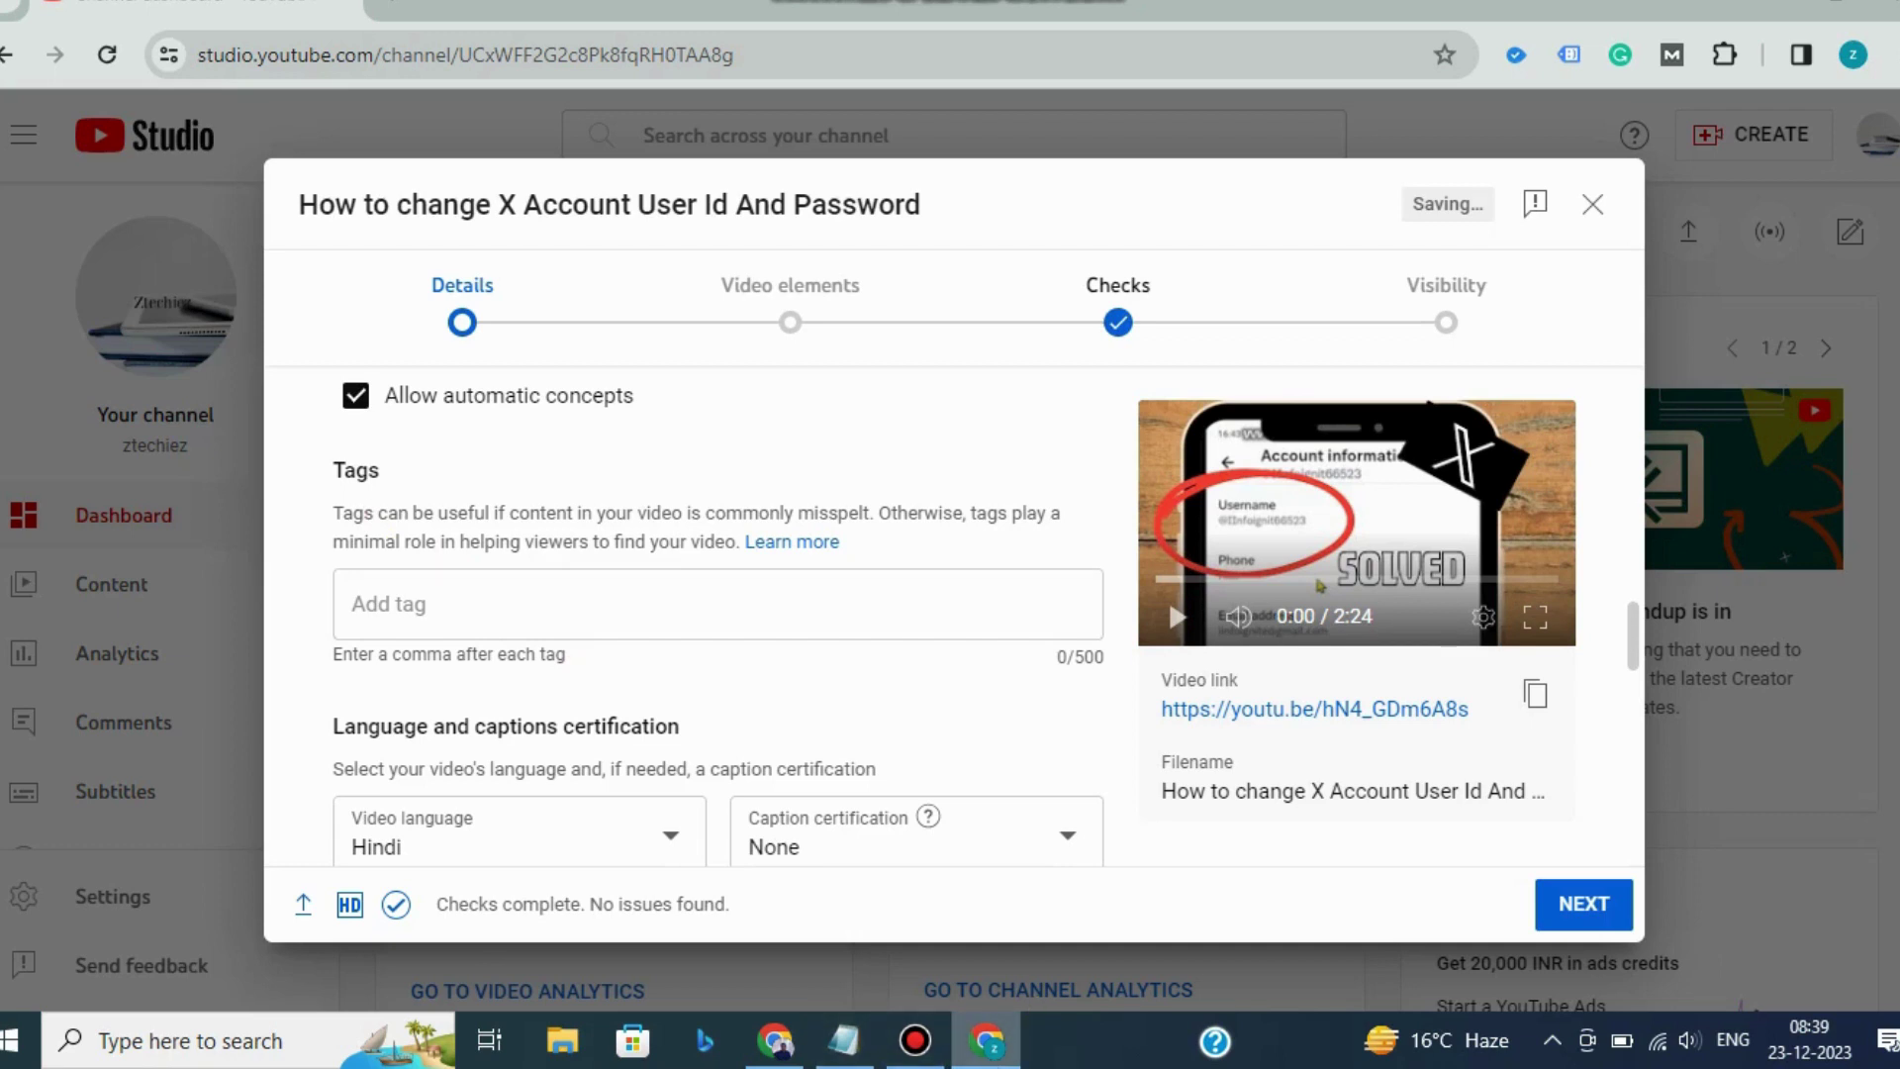
left_click(587, 610)
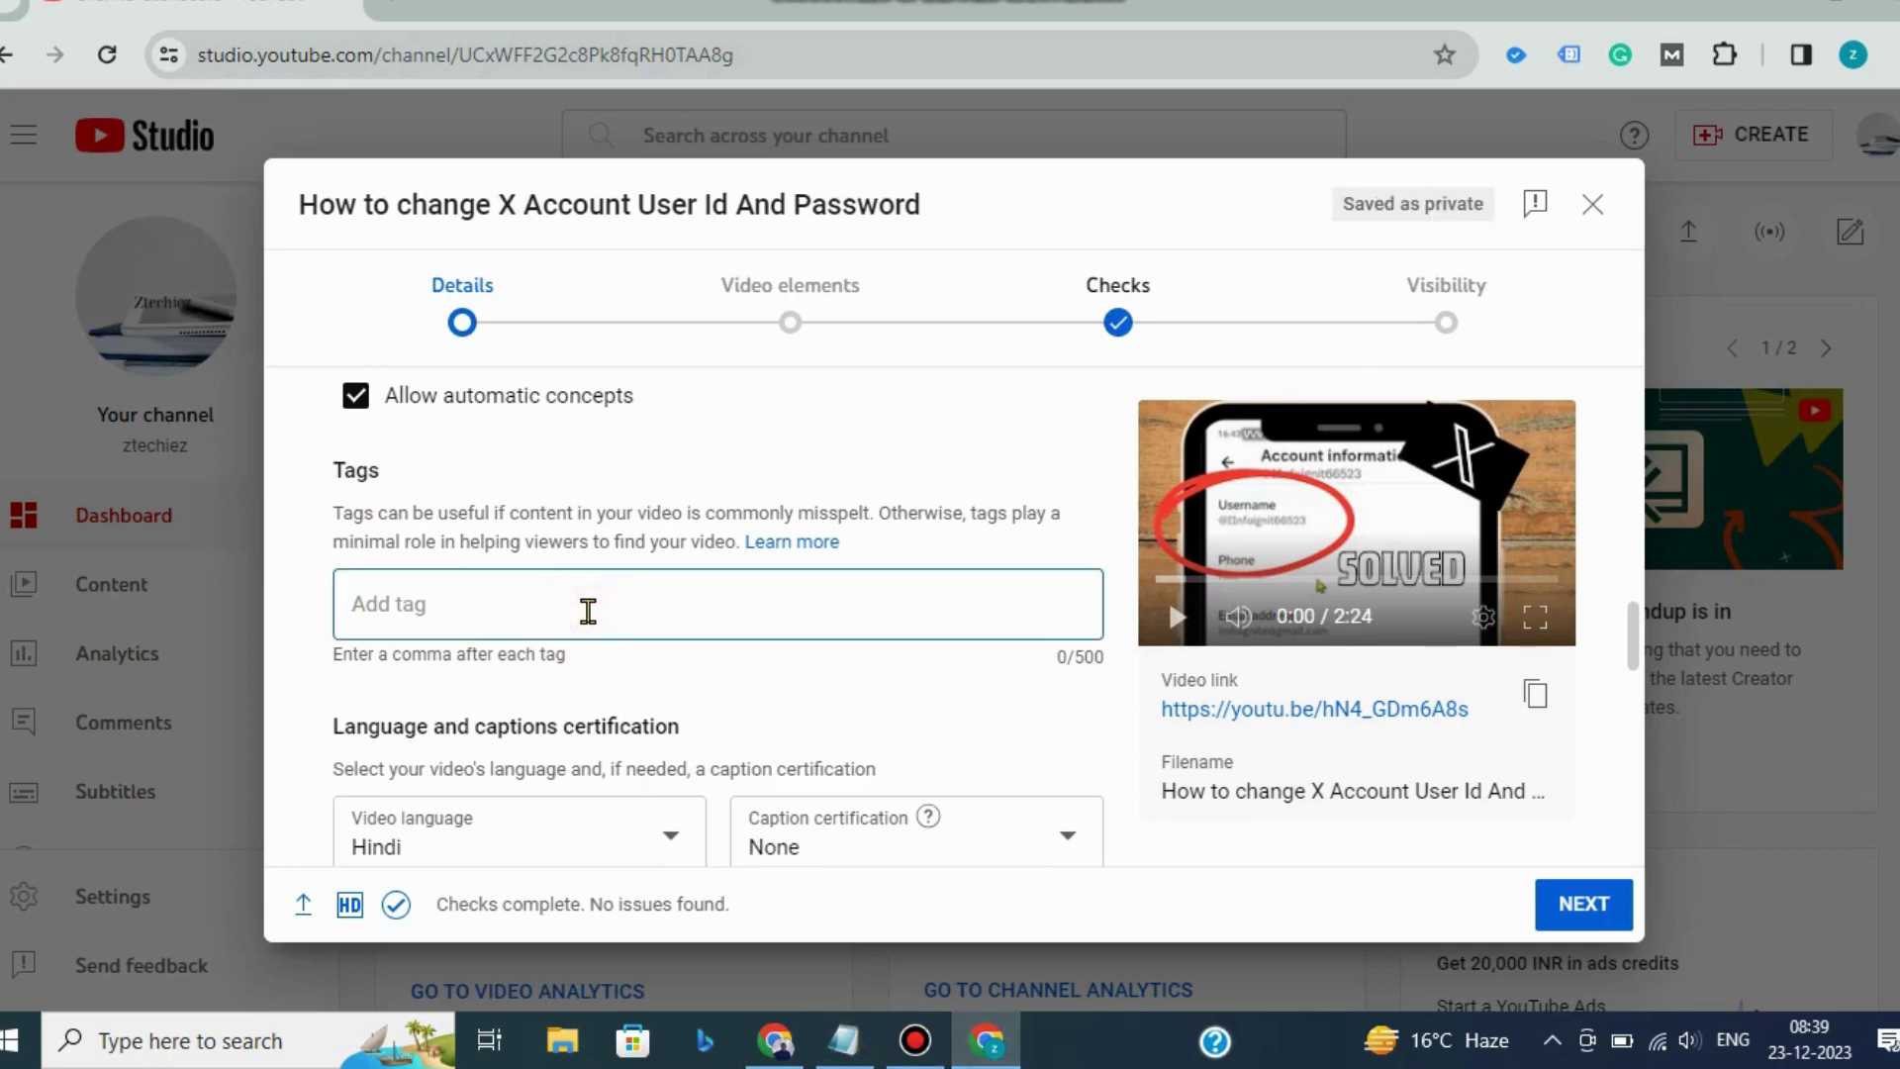
type("#")
key("BackSpace")
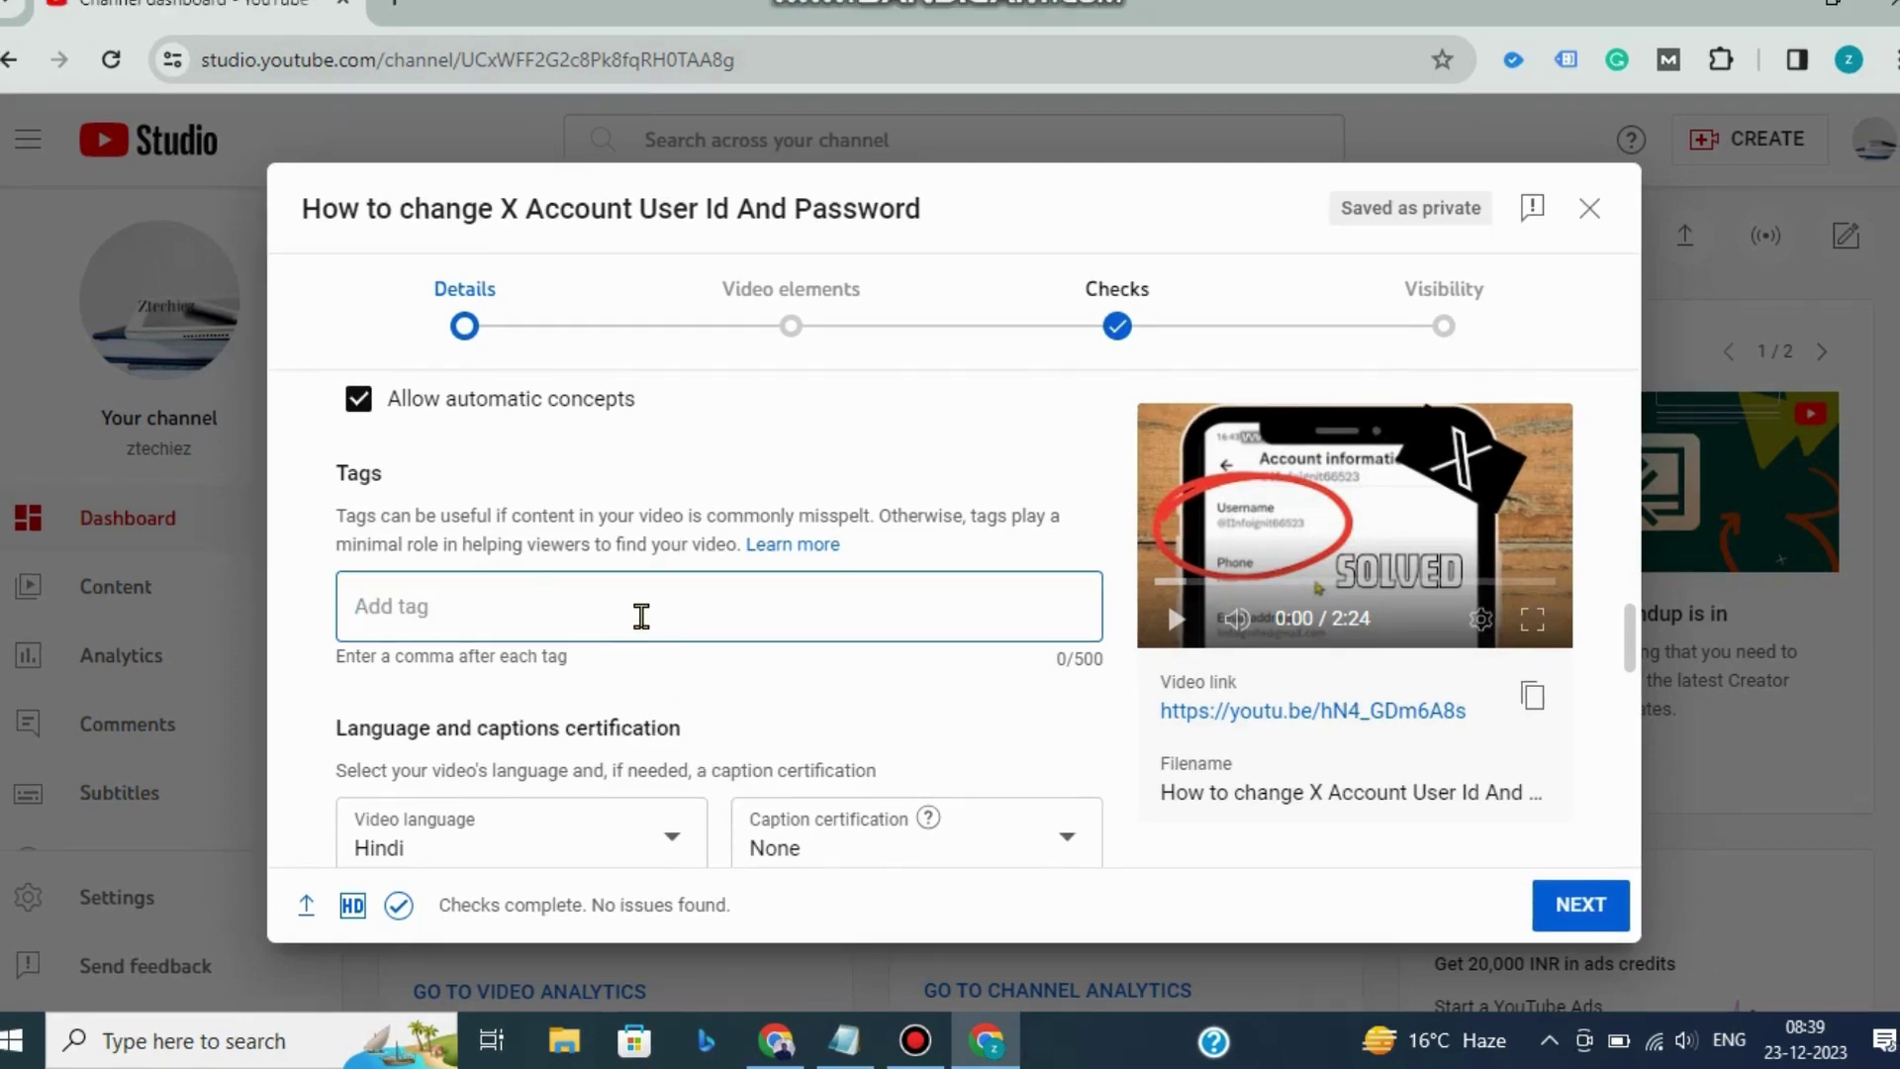
type("#XAccountTips")
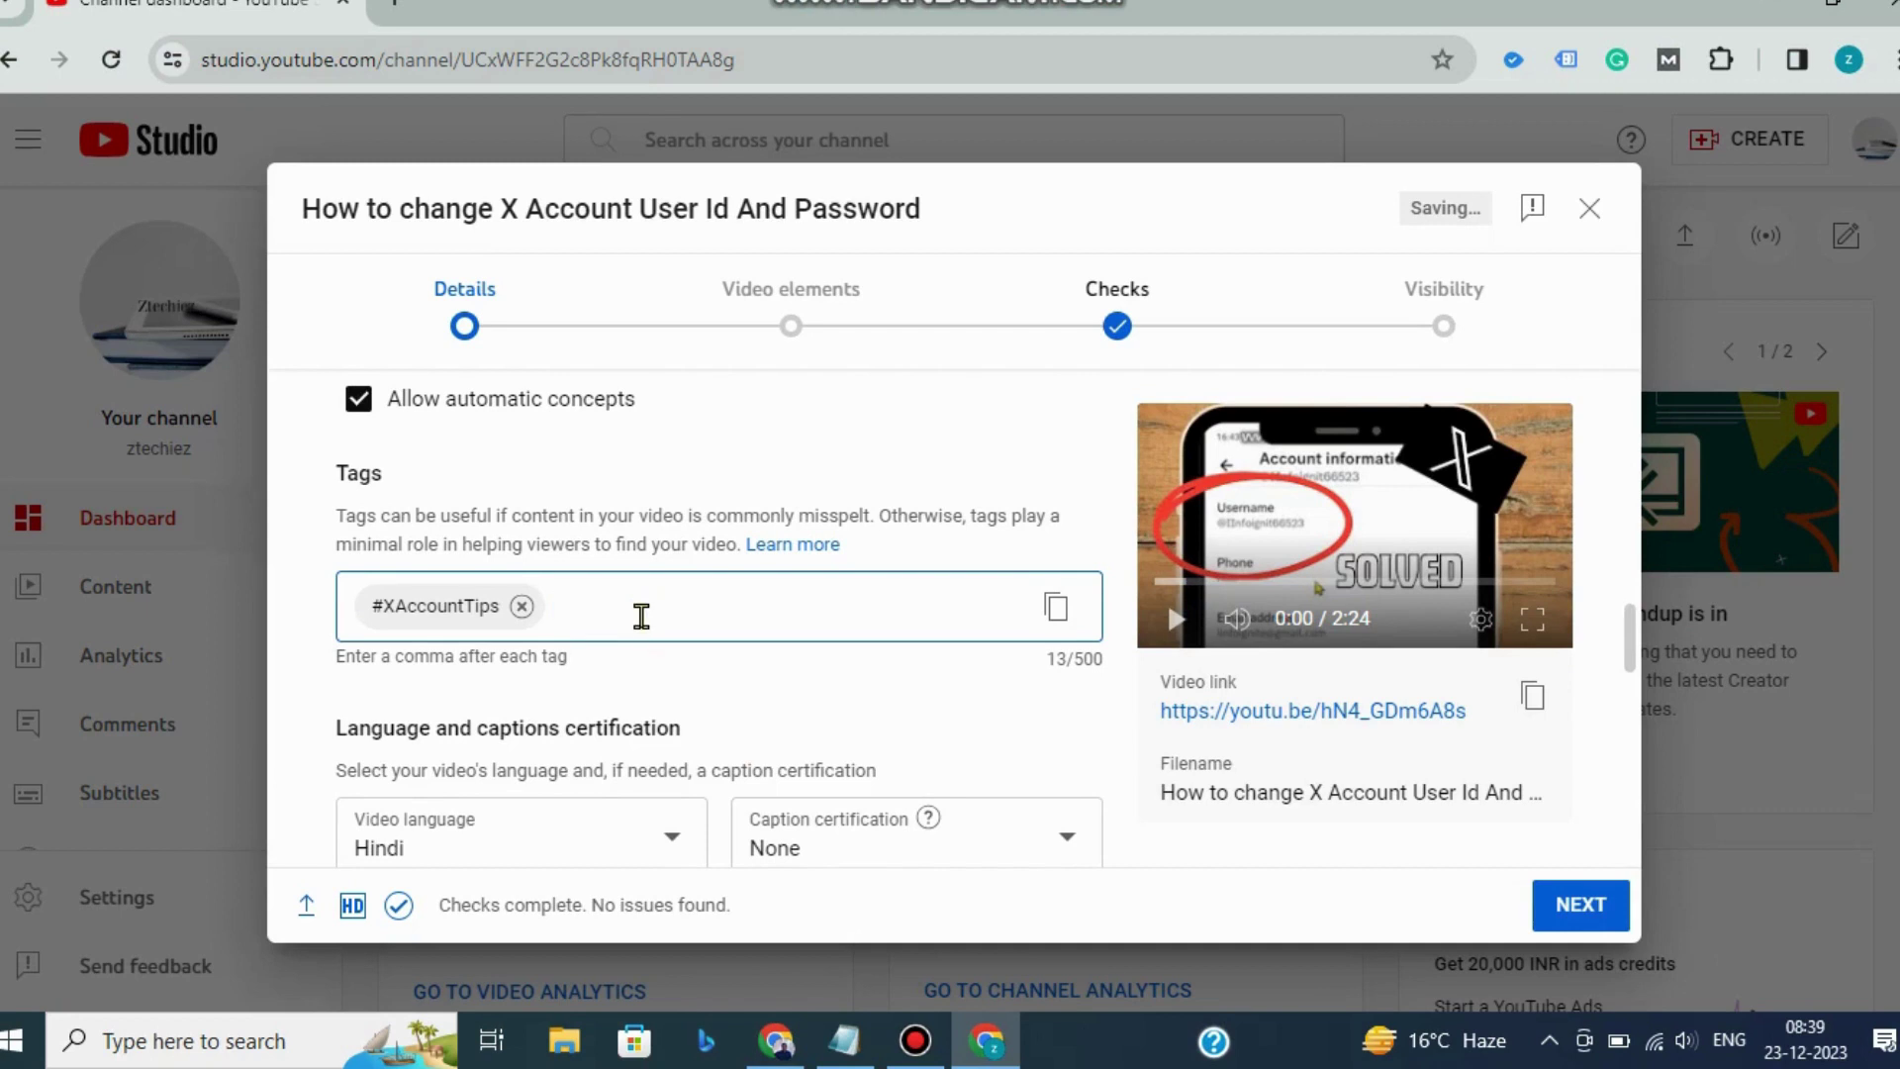
- Set the video language to English in the language and captions certification section
scroll(642, 615, "down", 1)
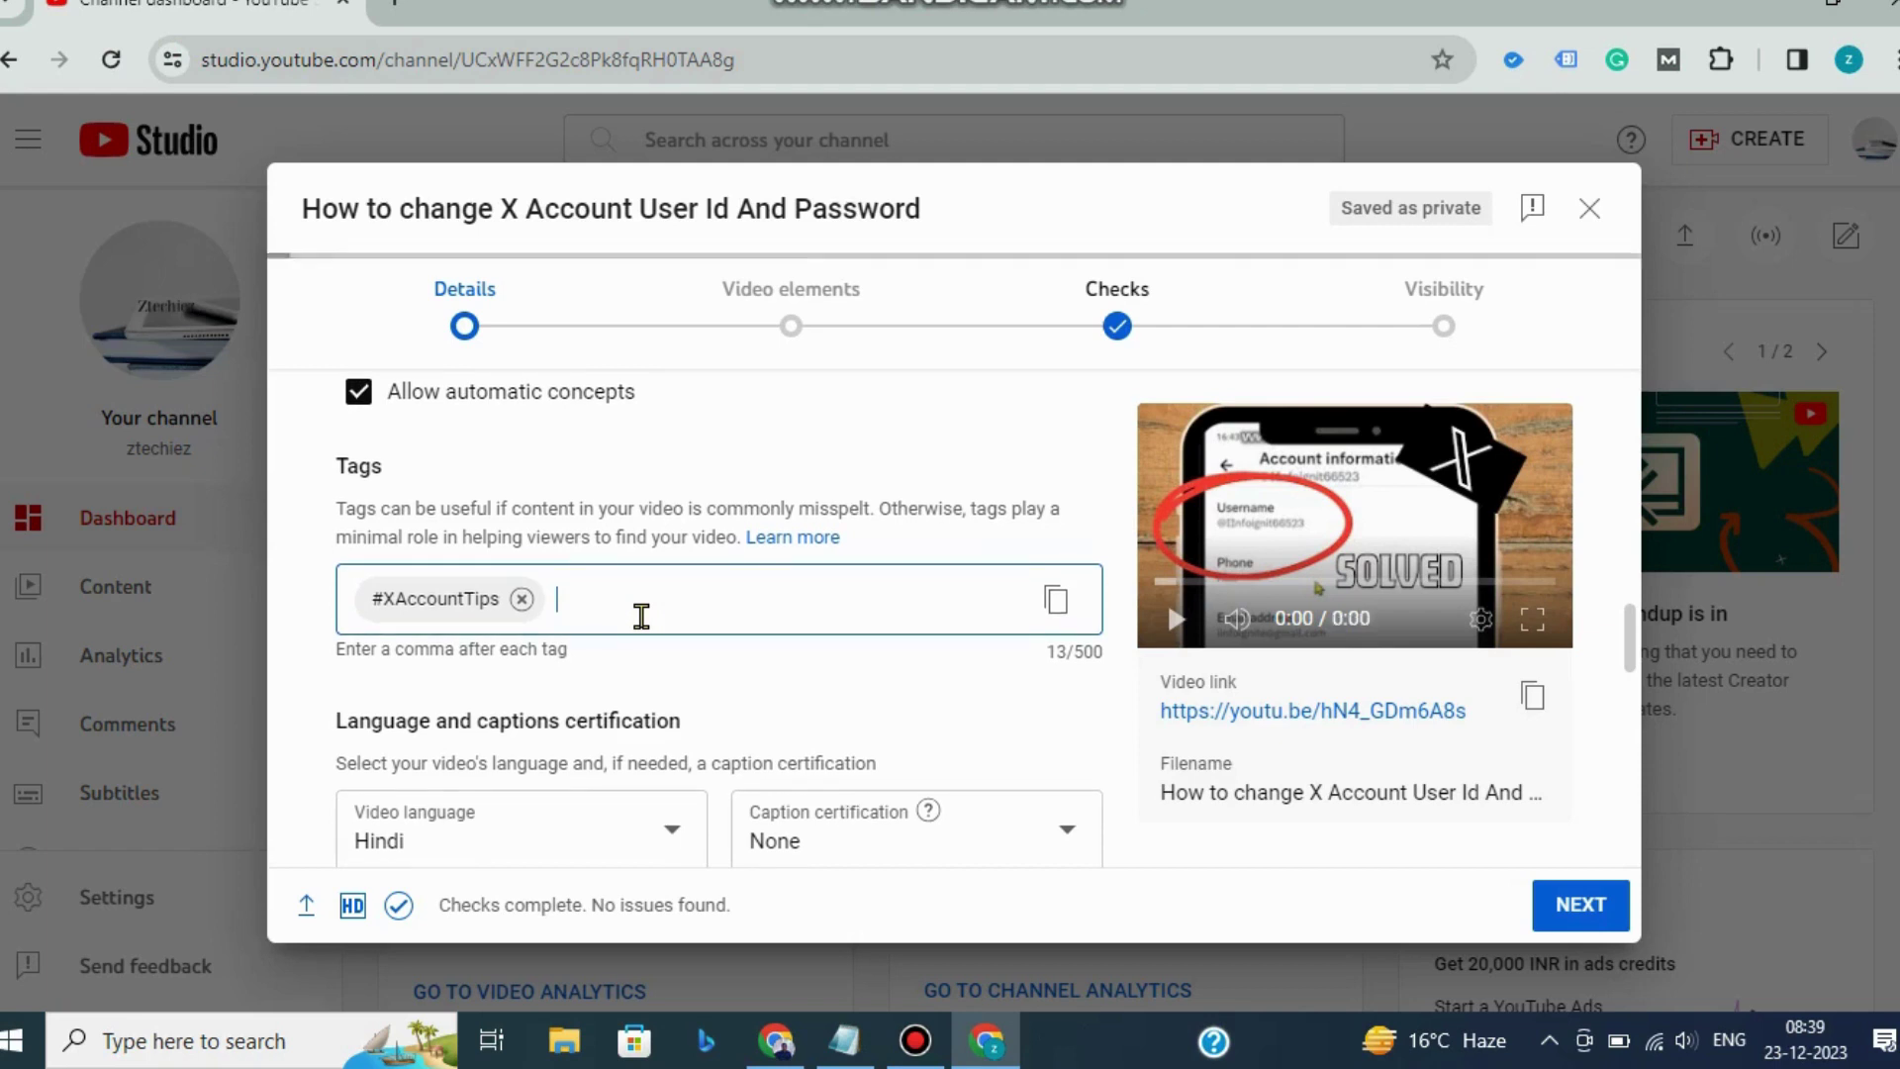
scroll(643, 628, "down", 1)
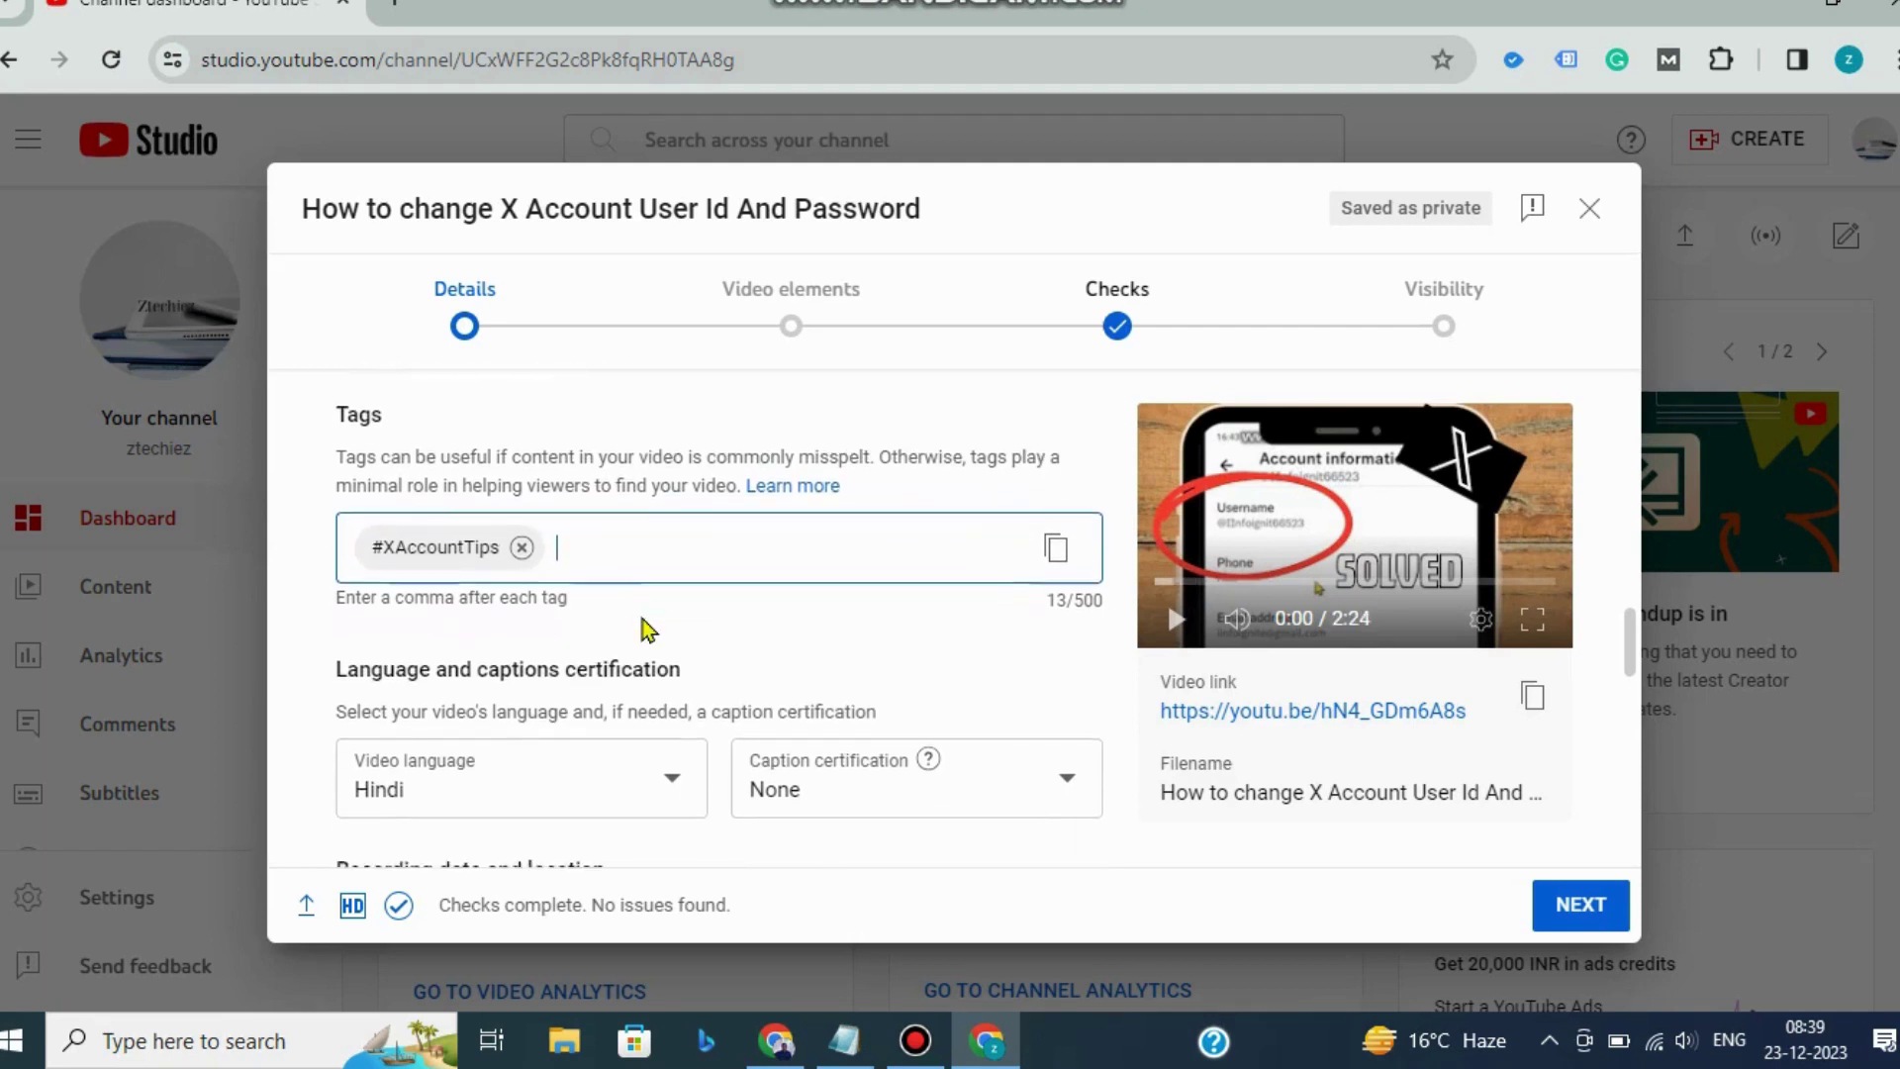
left_click(665, 703)
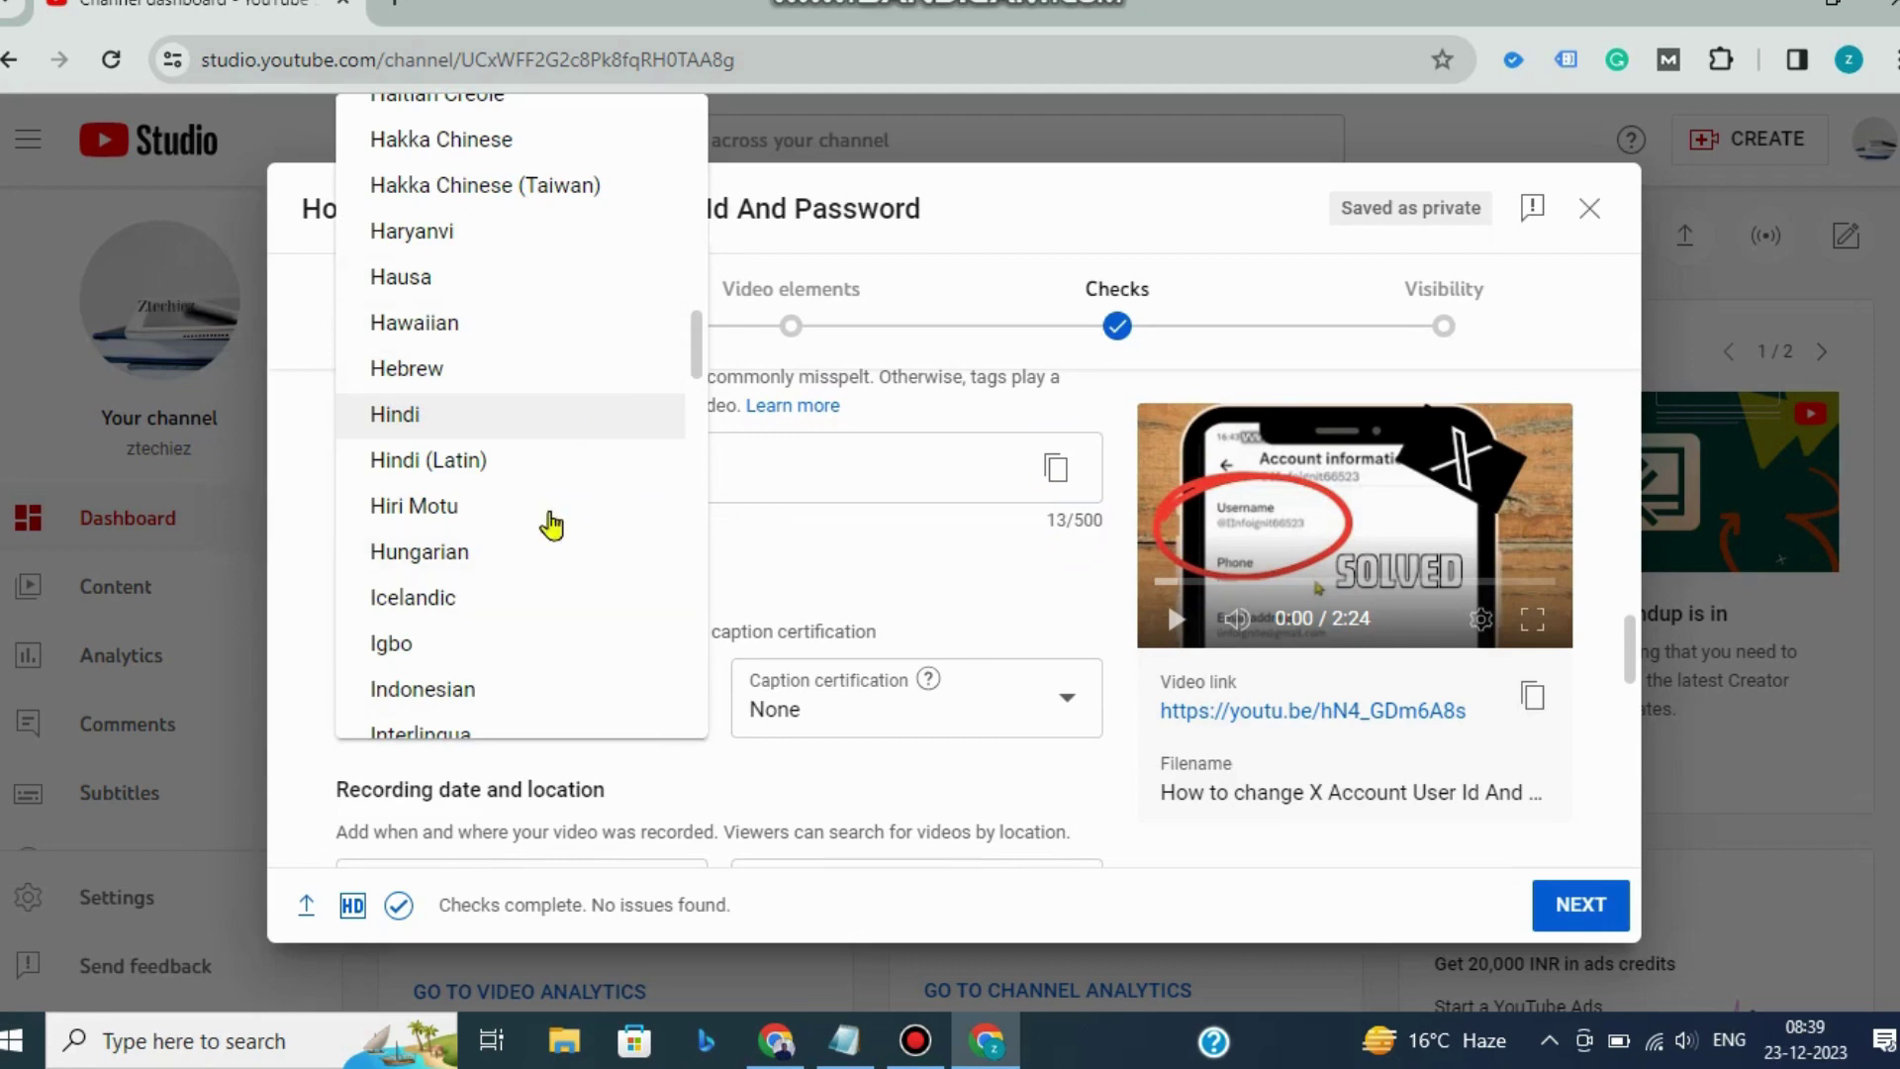
scroll(562, 618, "up", 9)
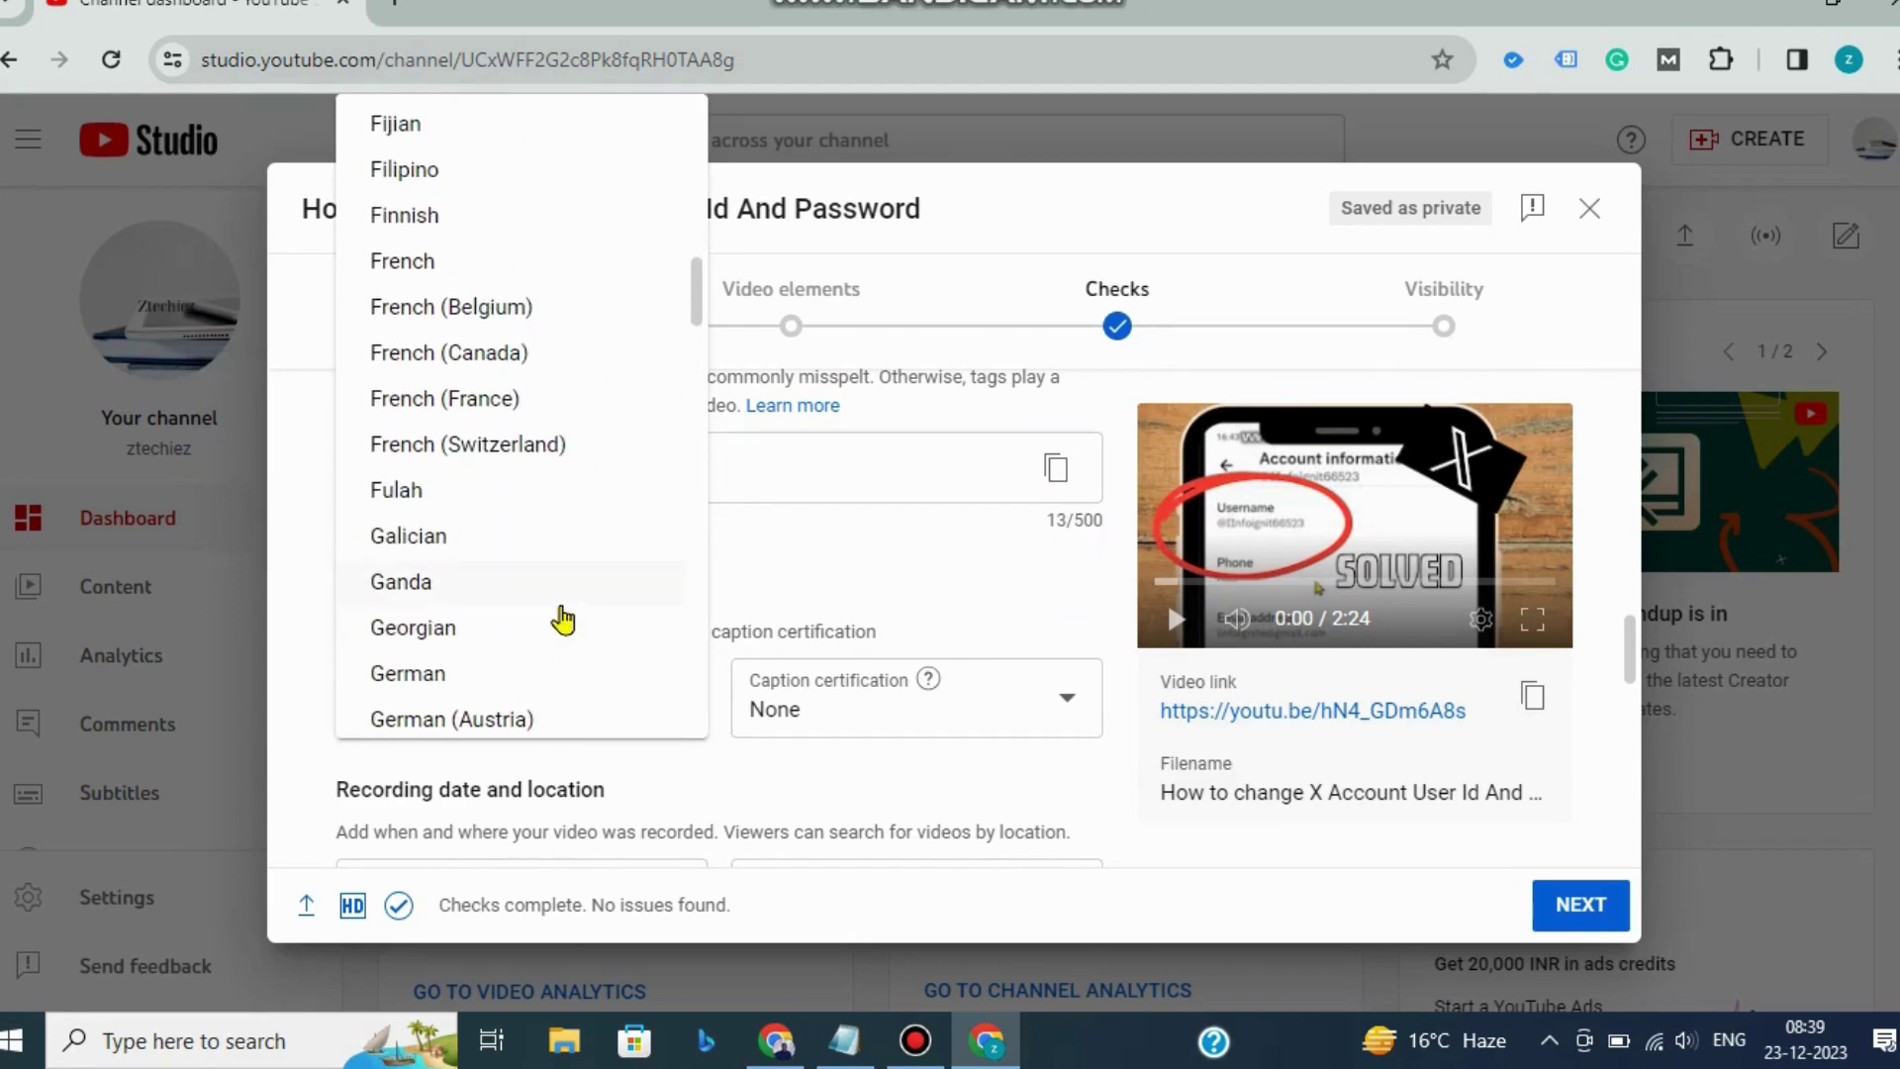
scroll(562, 619, "up", 4)
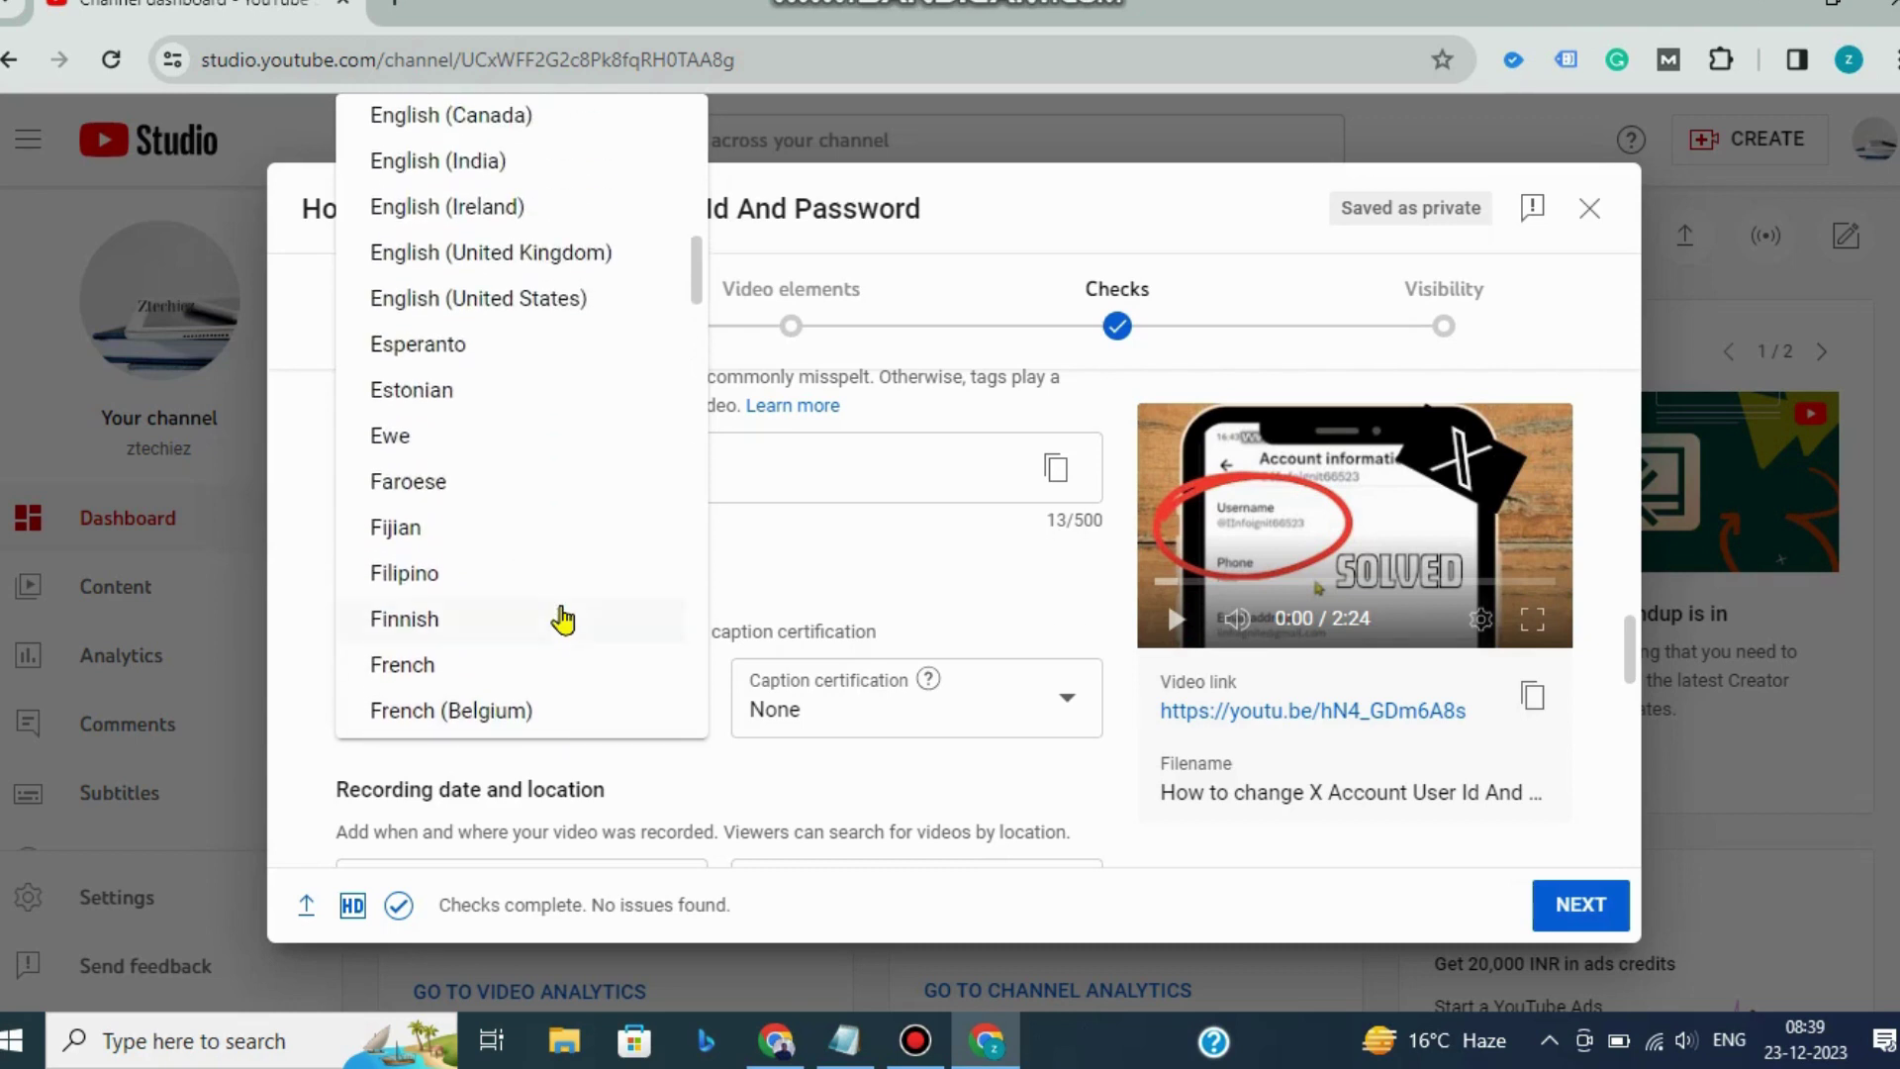
scroll(562, 618, "up", 4)
left_click(407, 396)
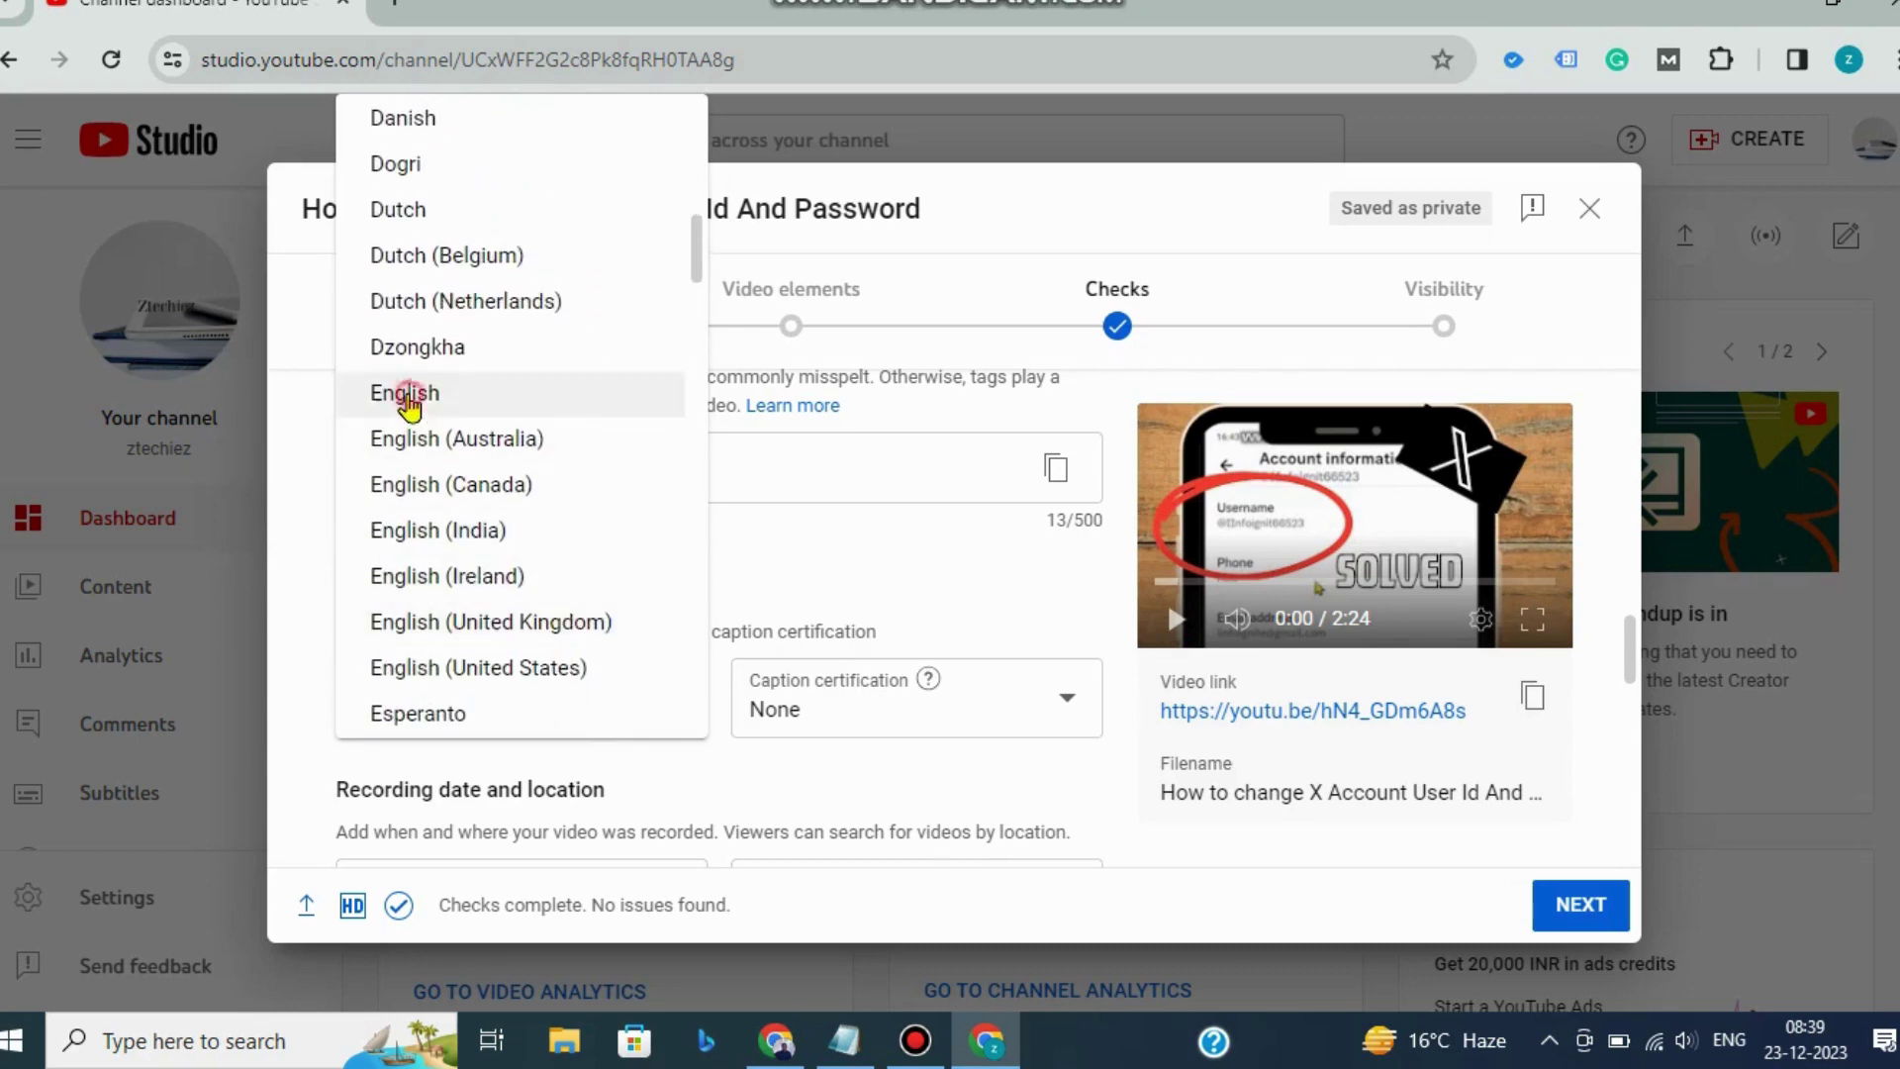
- Choose Education as the video's category
scroll(899, 749, "down", 1)
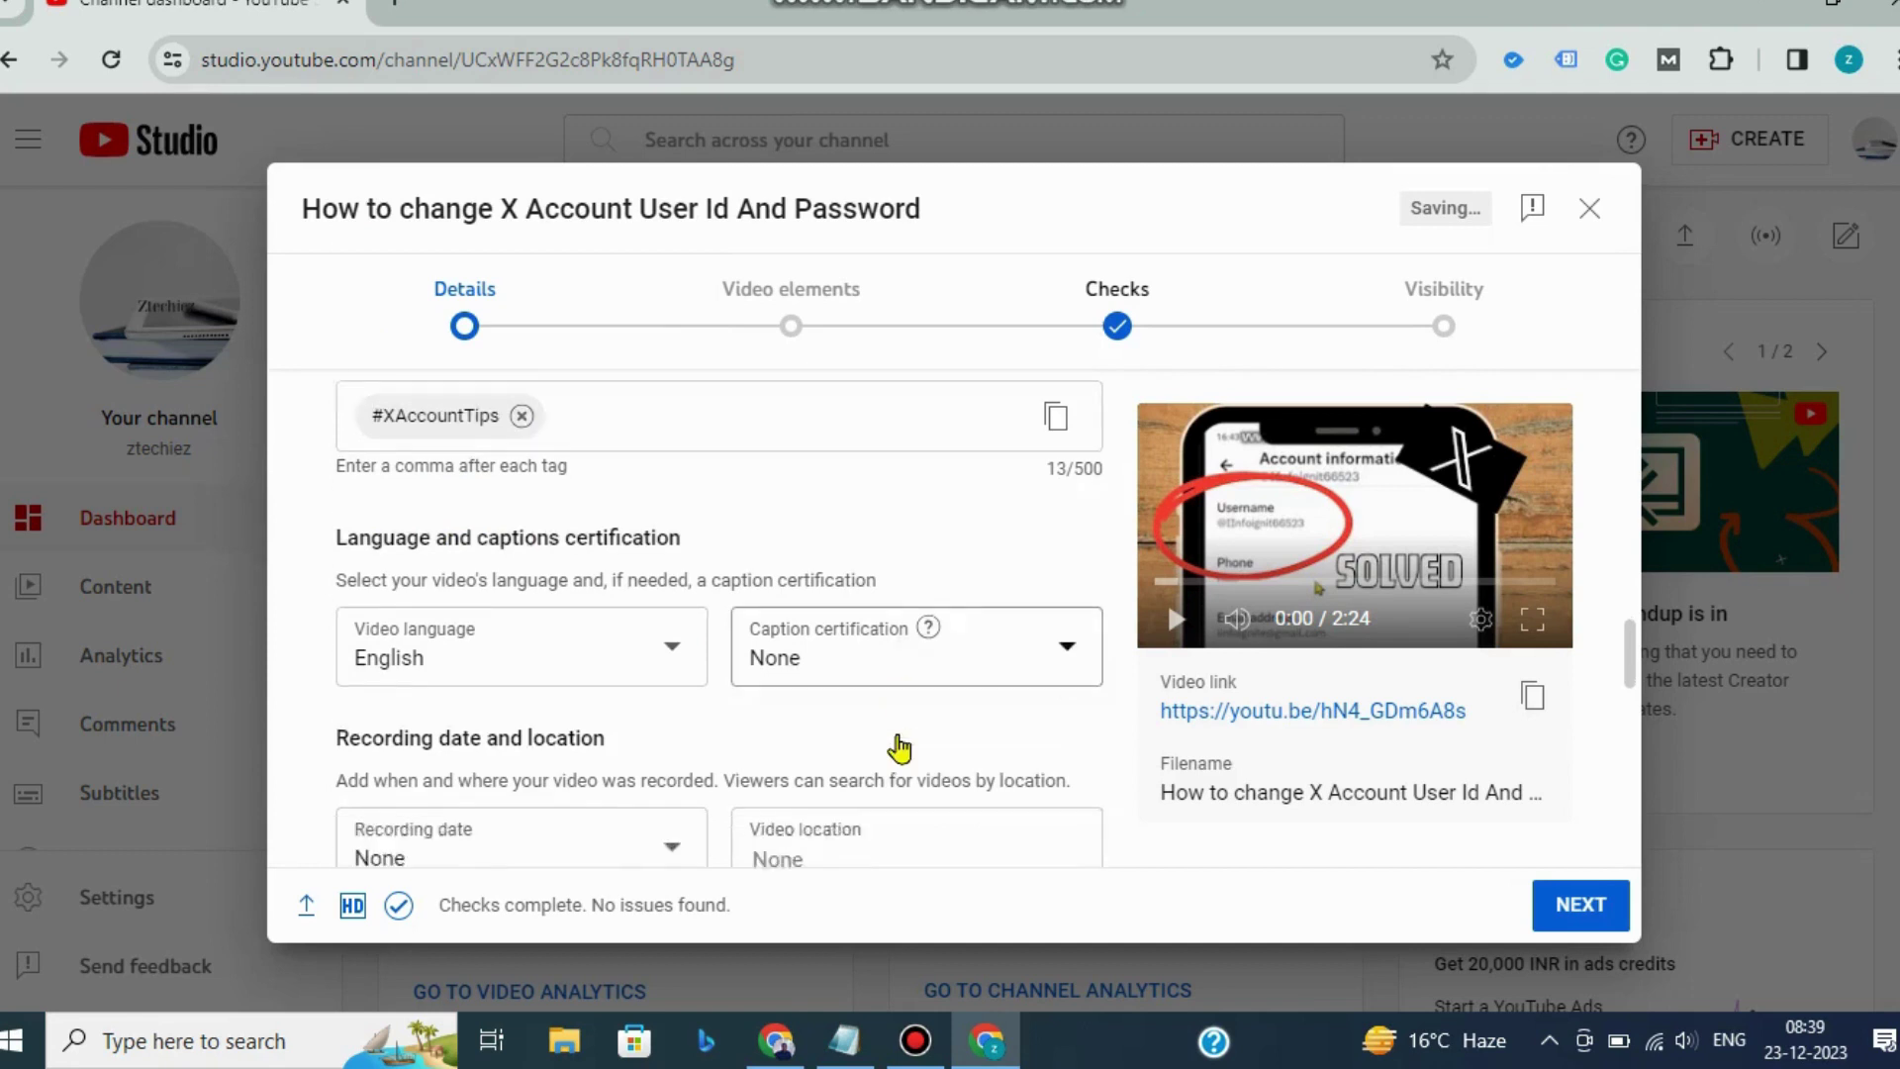
scroll(898, 749, "down", 3)
scroll(910, 697, "down", 2)
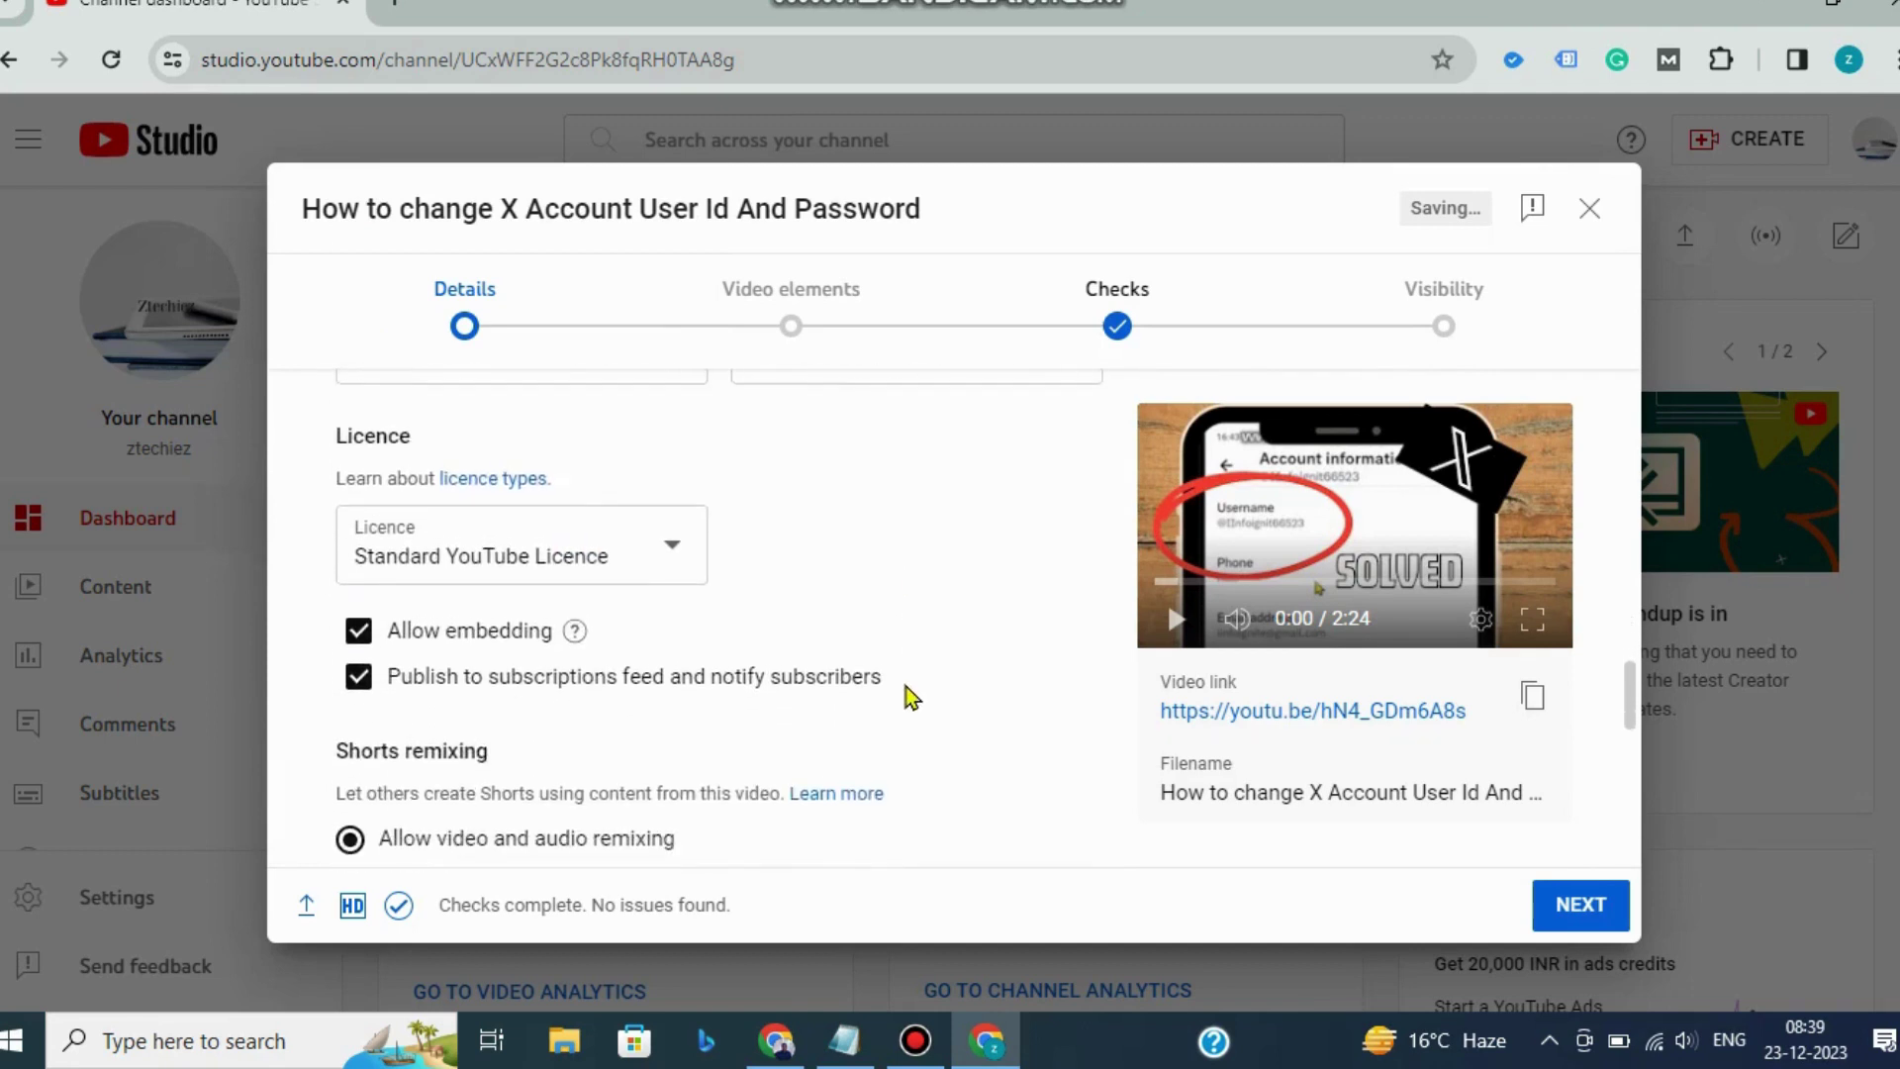
scroll(911, 698, "down", 5)
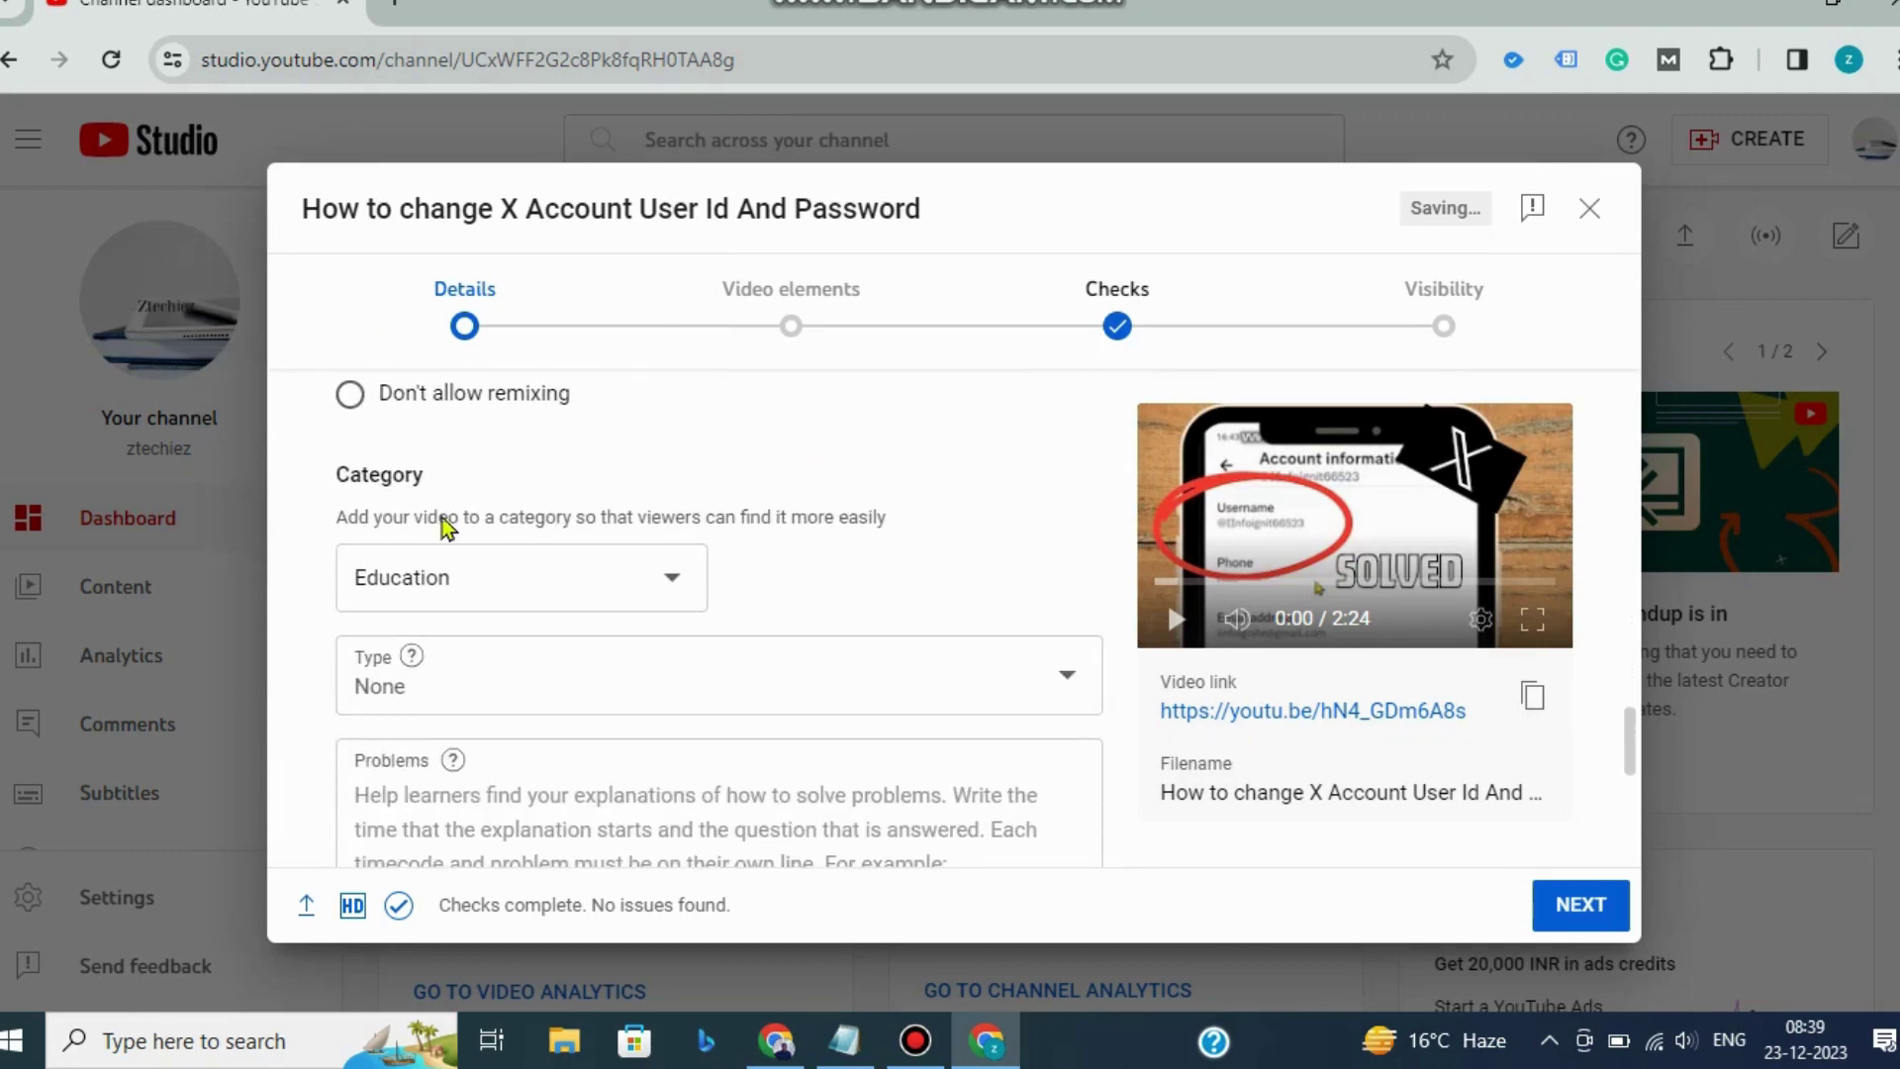
left_click(661, 594)
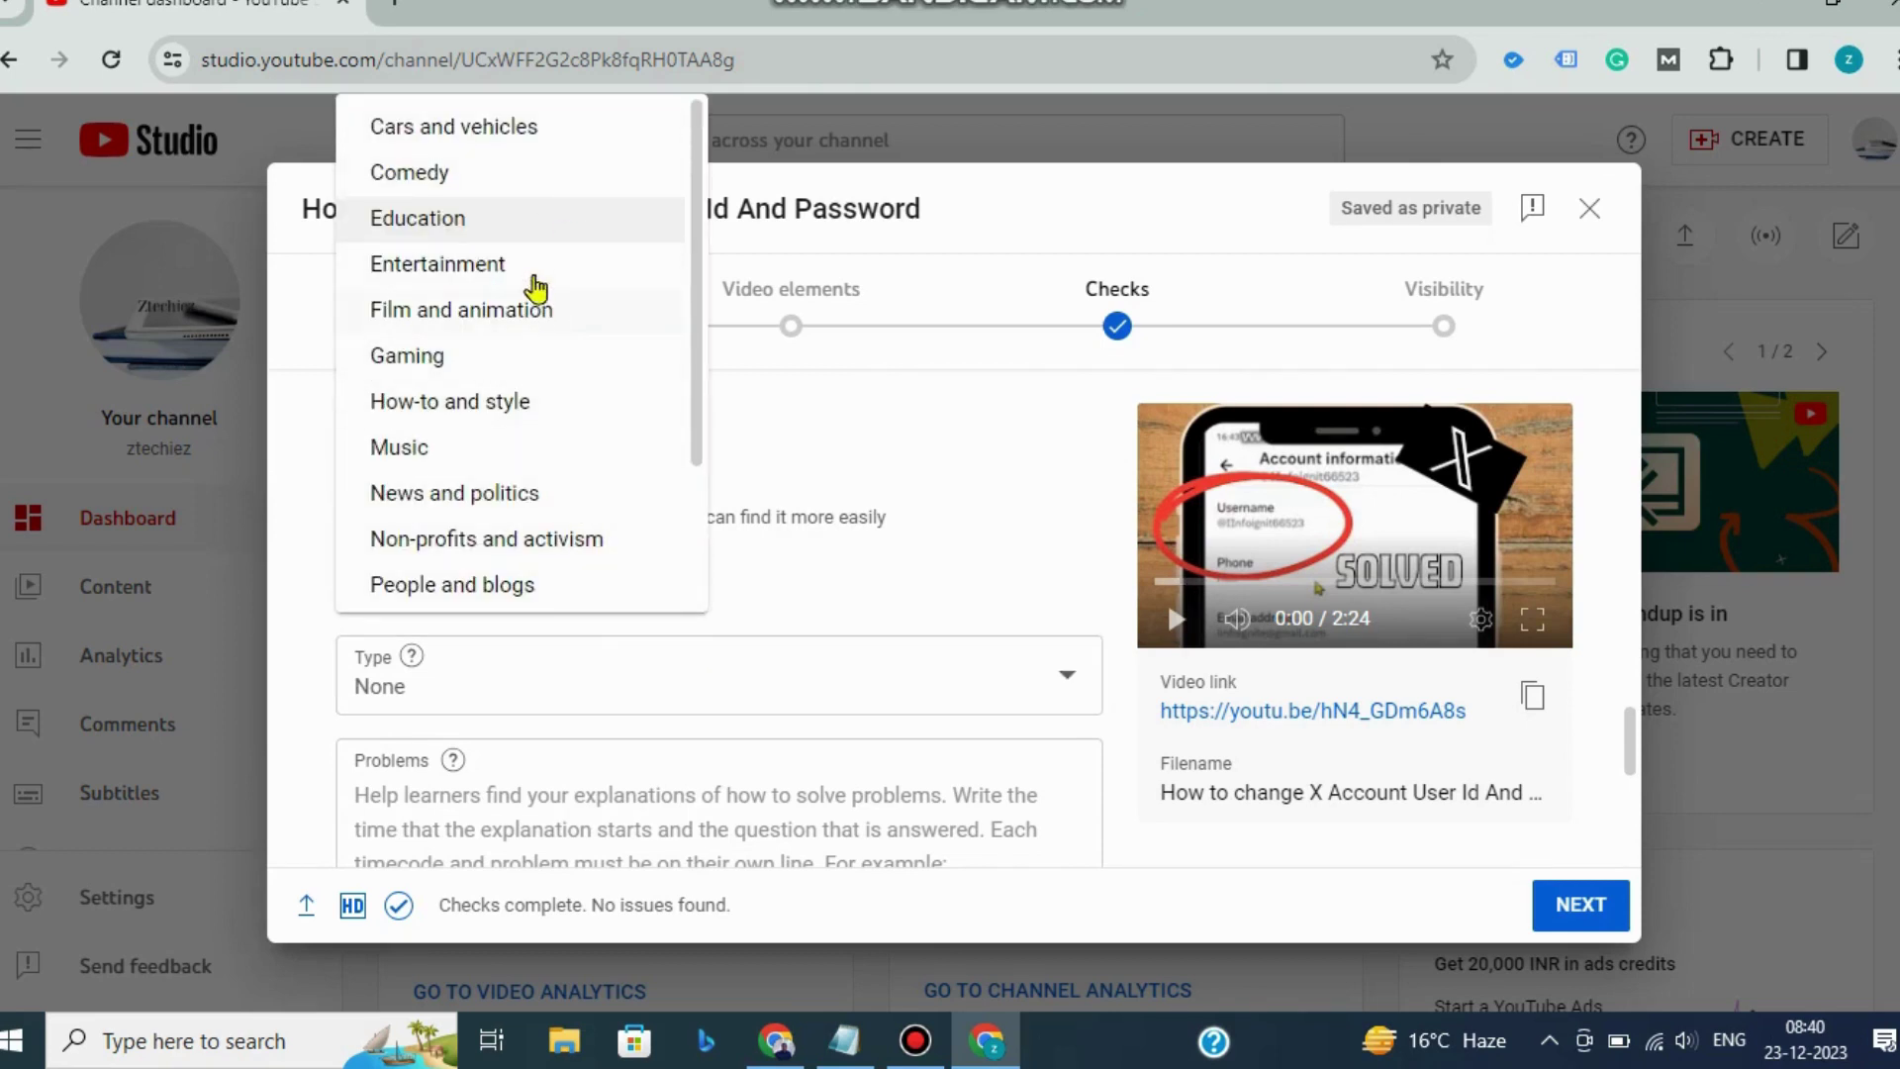
left_click(519, 220)
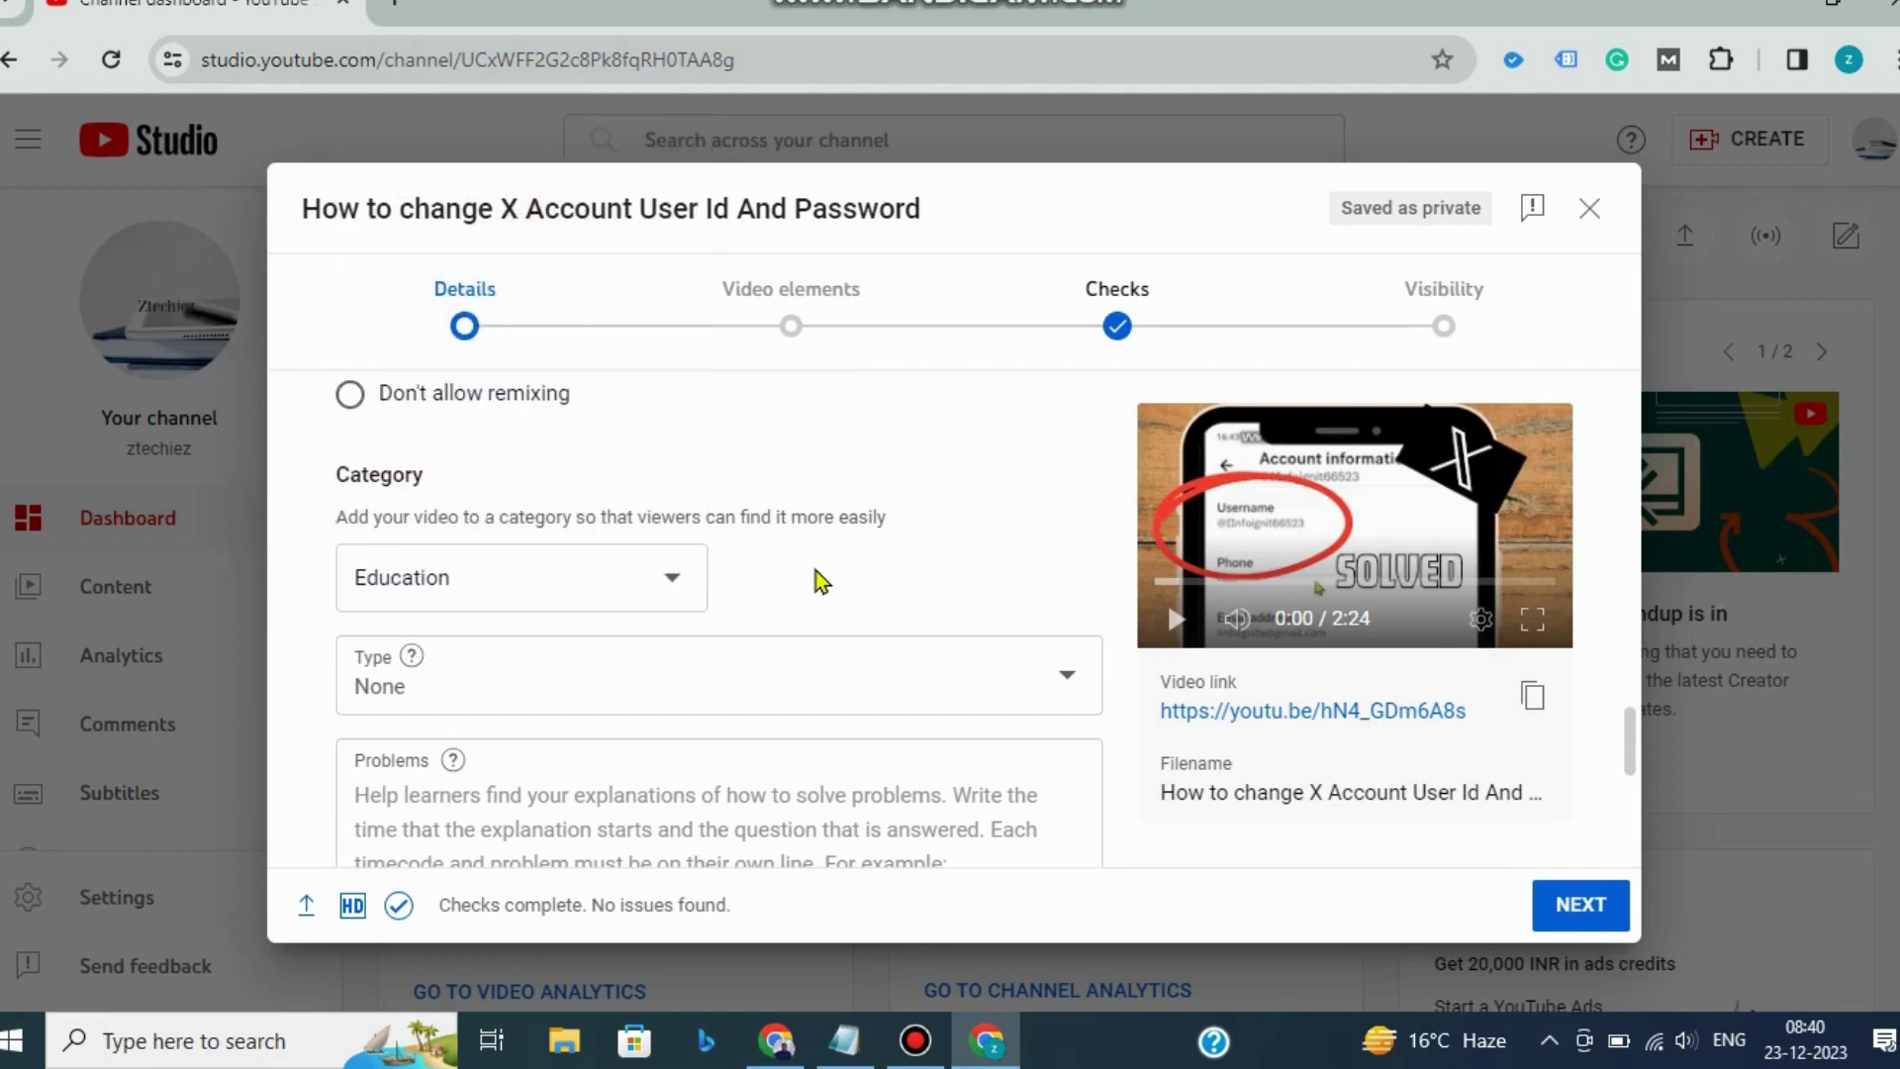
- Proceed through the video elements and checks stages to the visibility settings without adding subtitles, an end screen or cards
left_click(1574, 910)
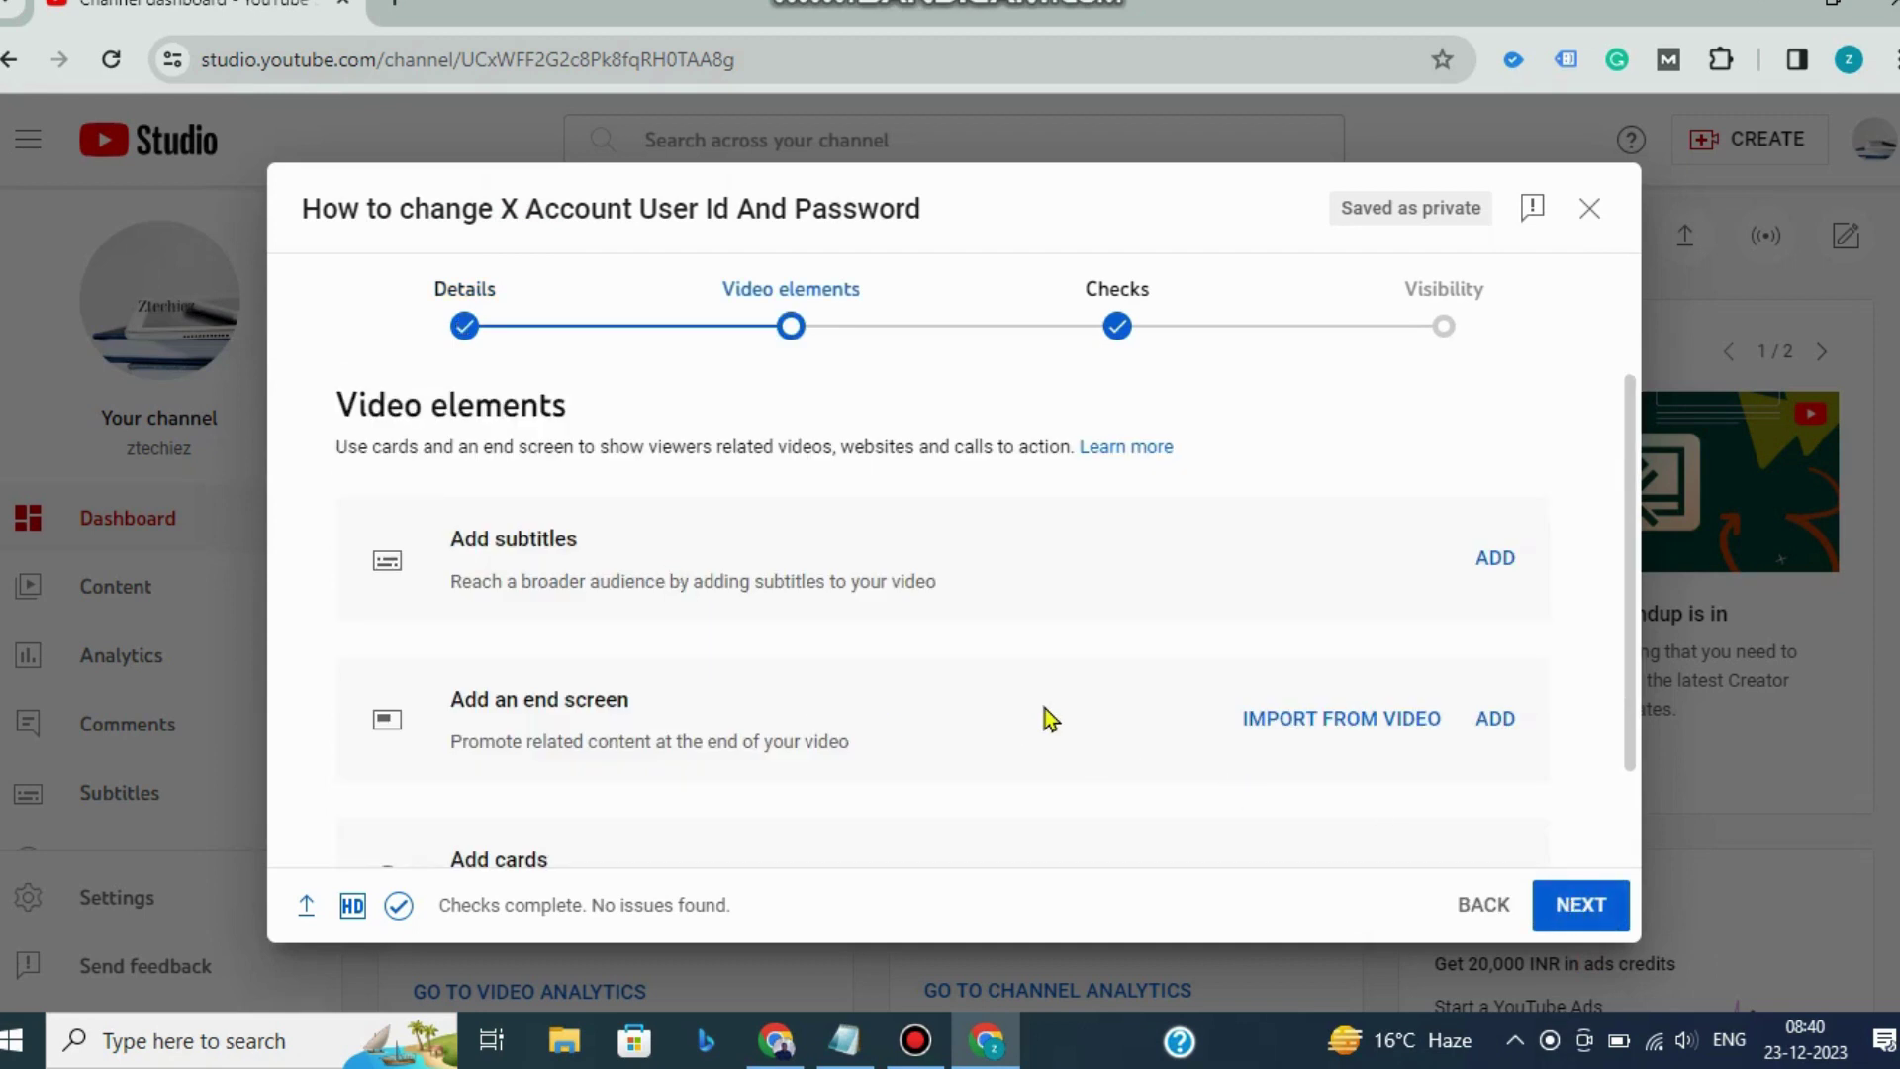
scroll(1047, 717, "down", 1)
scroll(1049, 720, "up", 1)
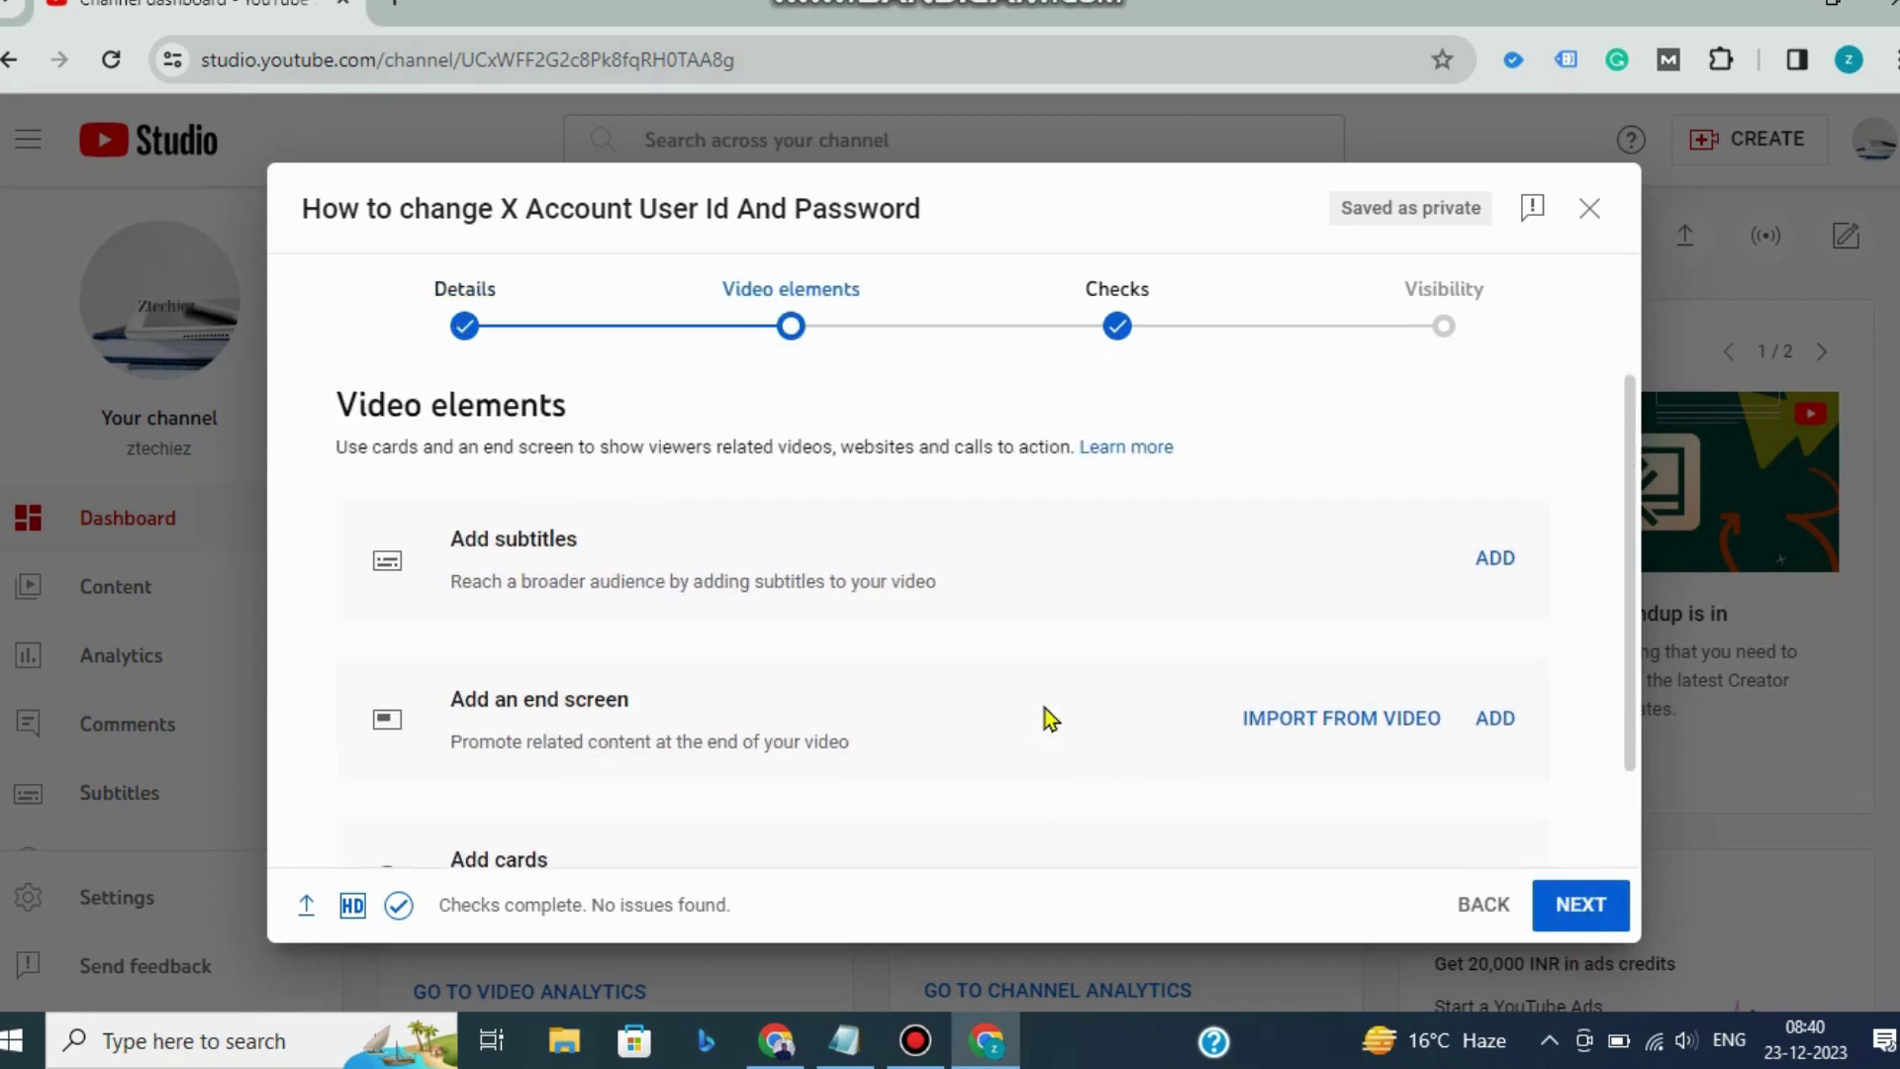
scroll(1050, 719, "down", 1)
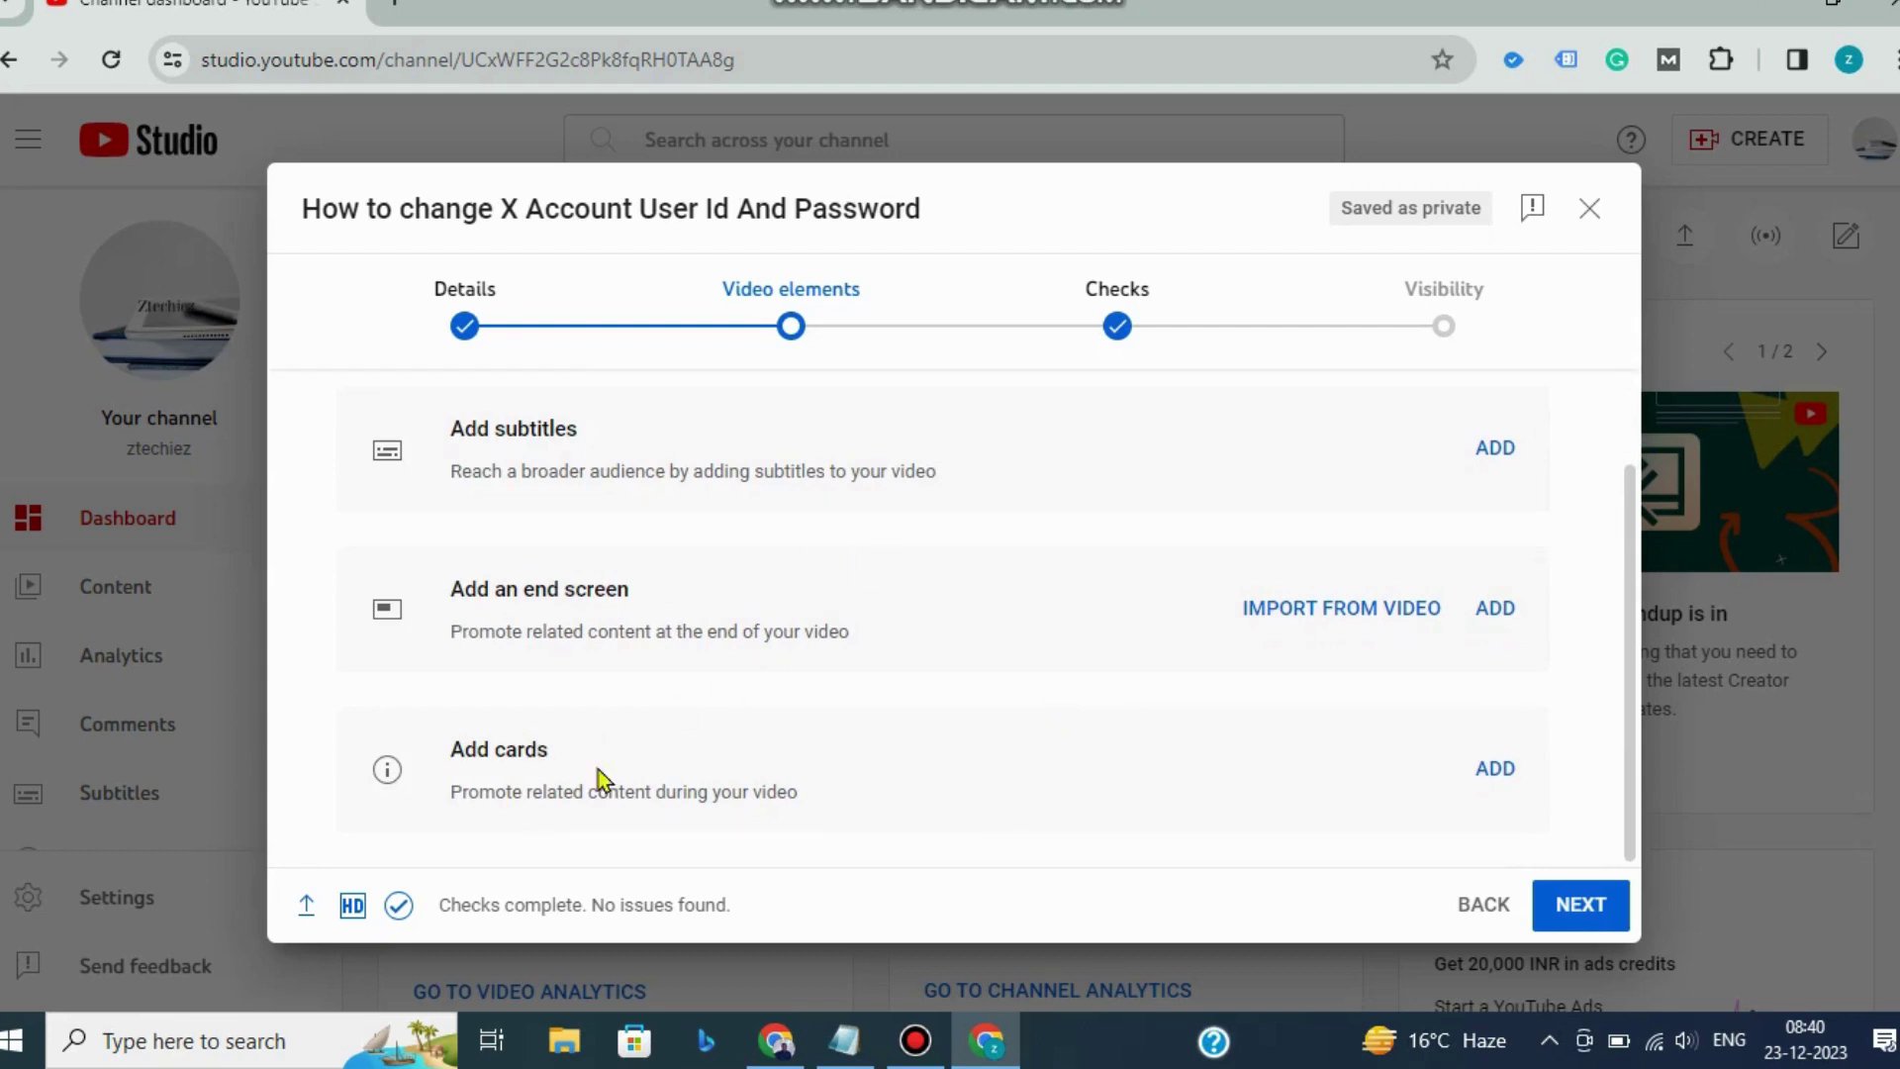
scroll(917, 503, "up", 1)
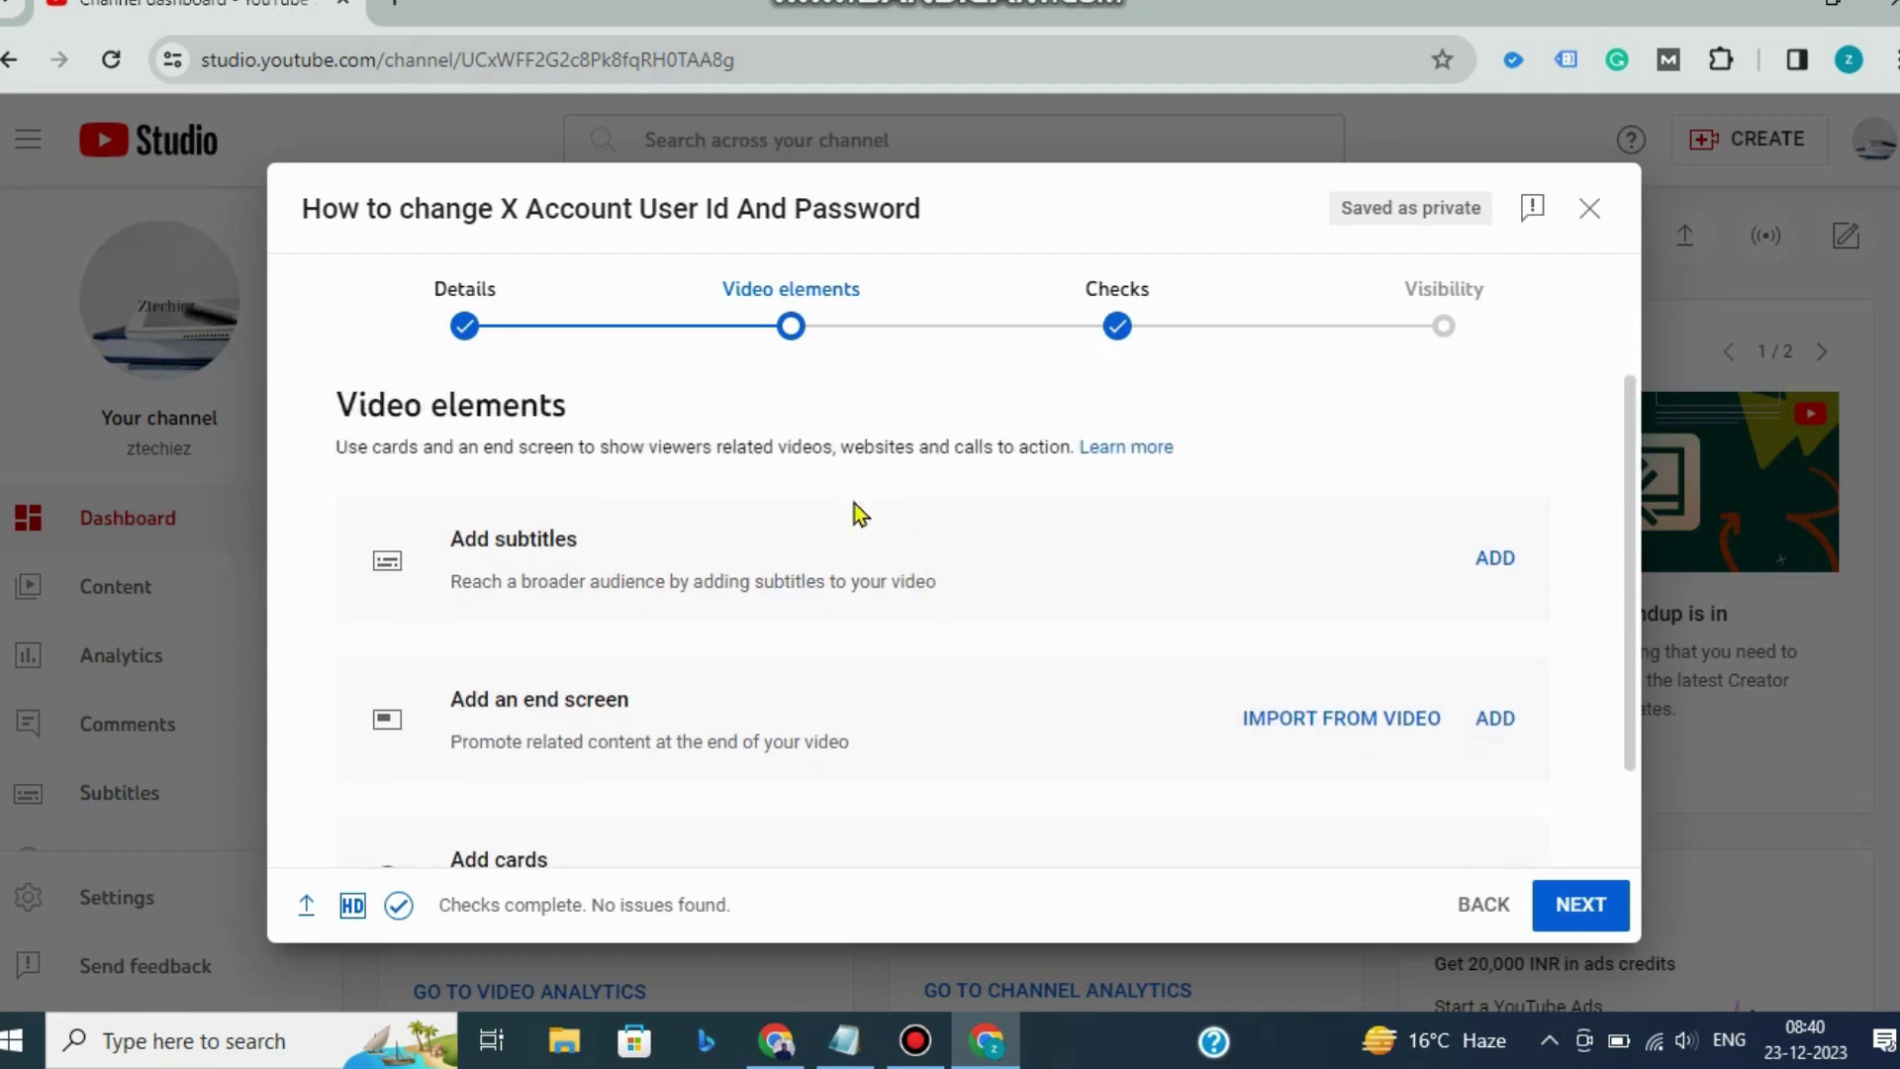
scroll(975, 568, "down", 1)
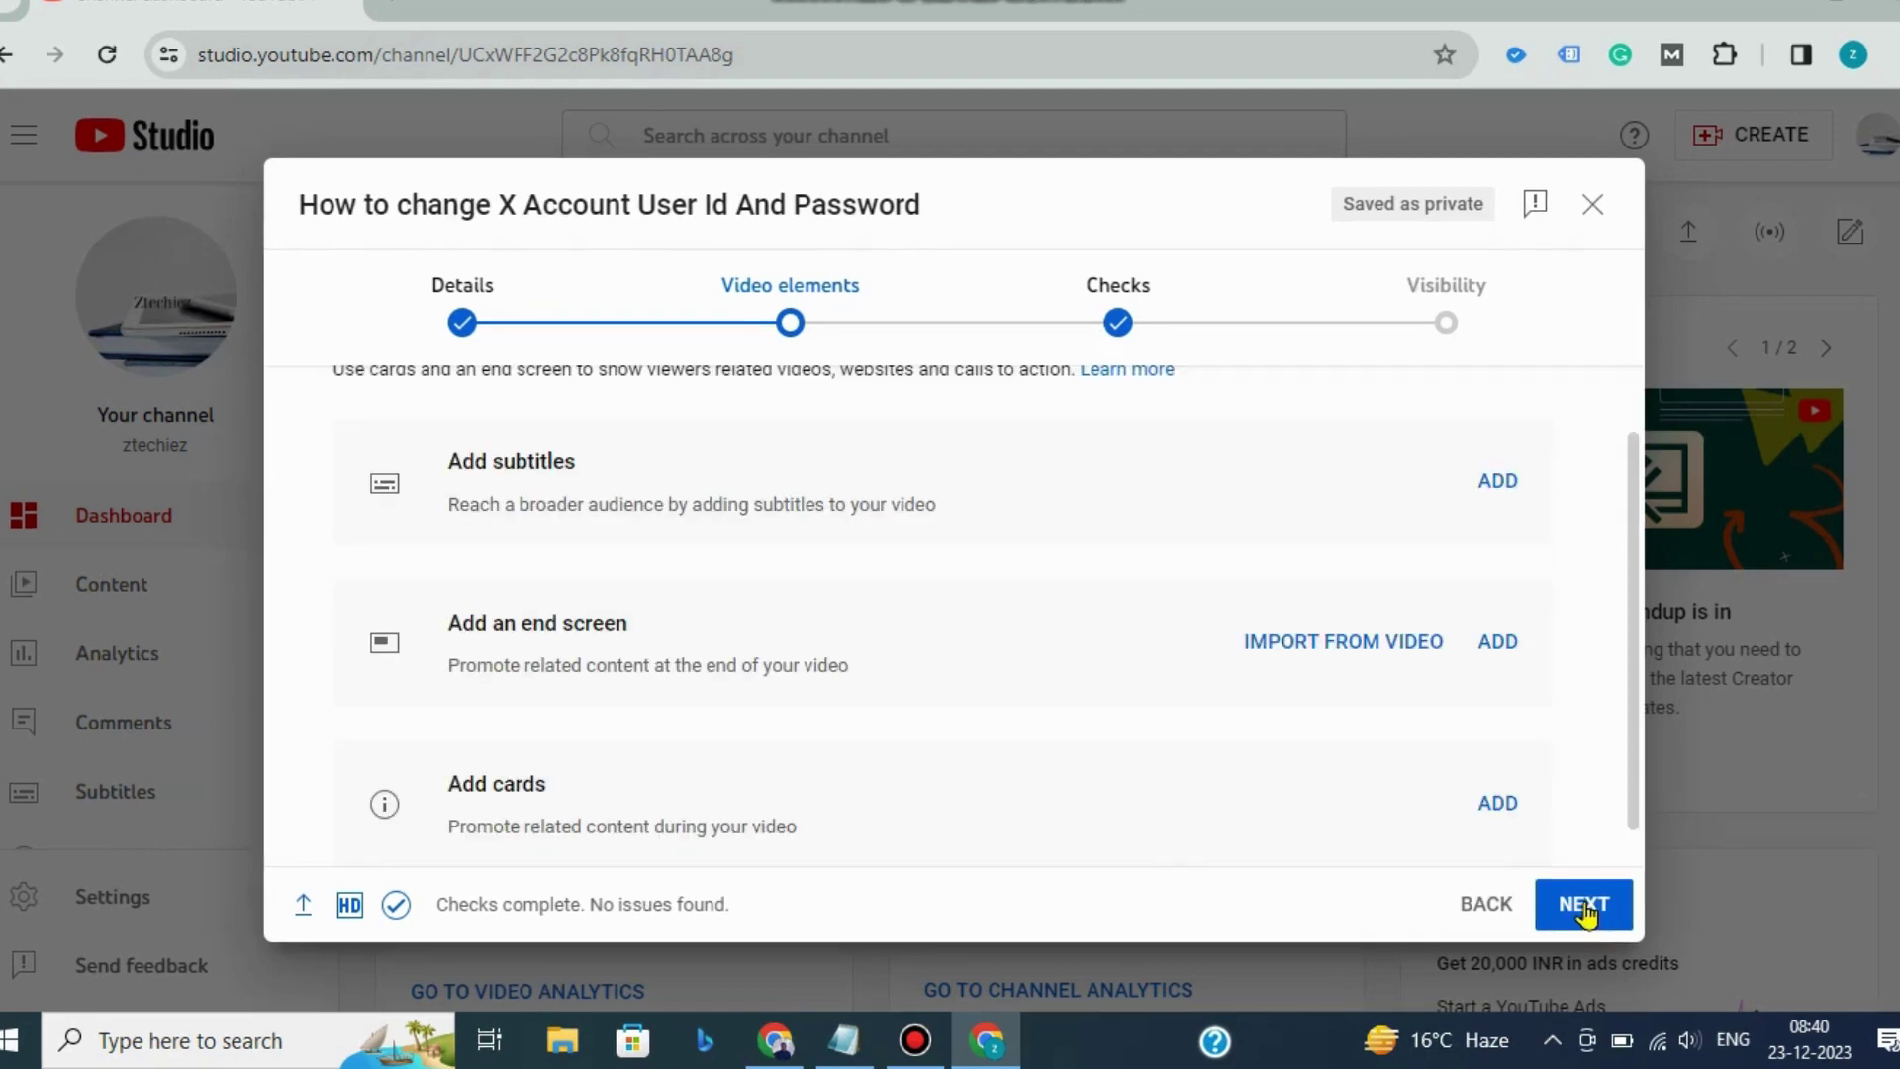
left_click(1582, 904)
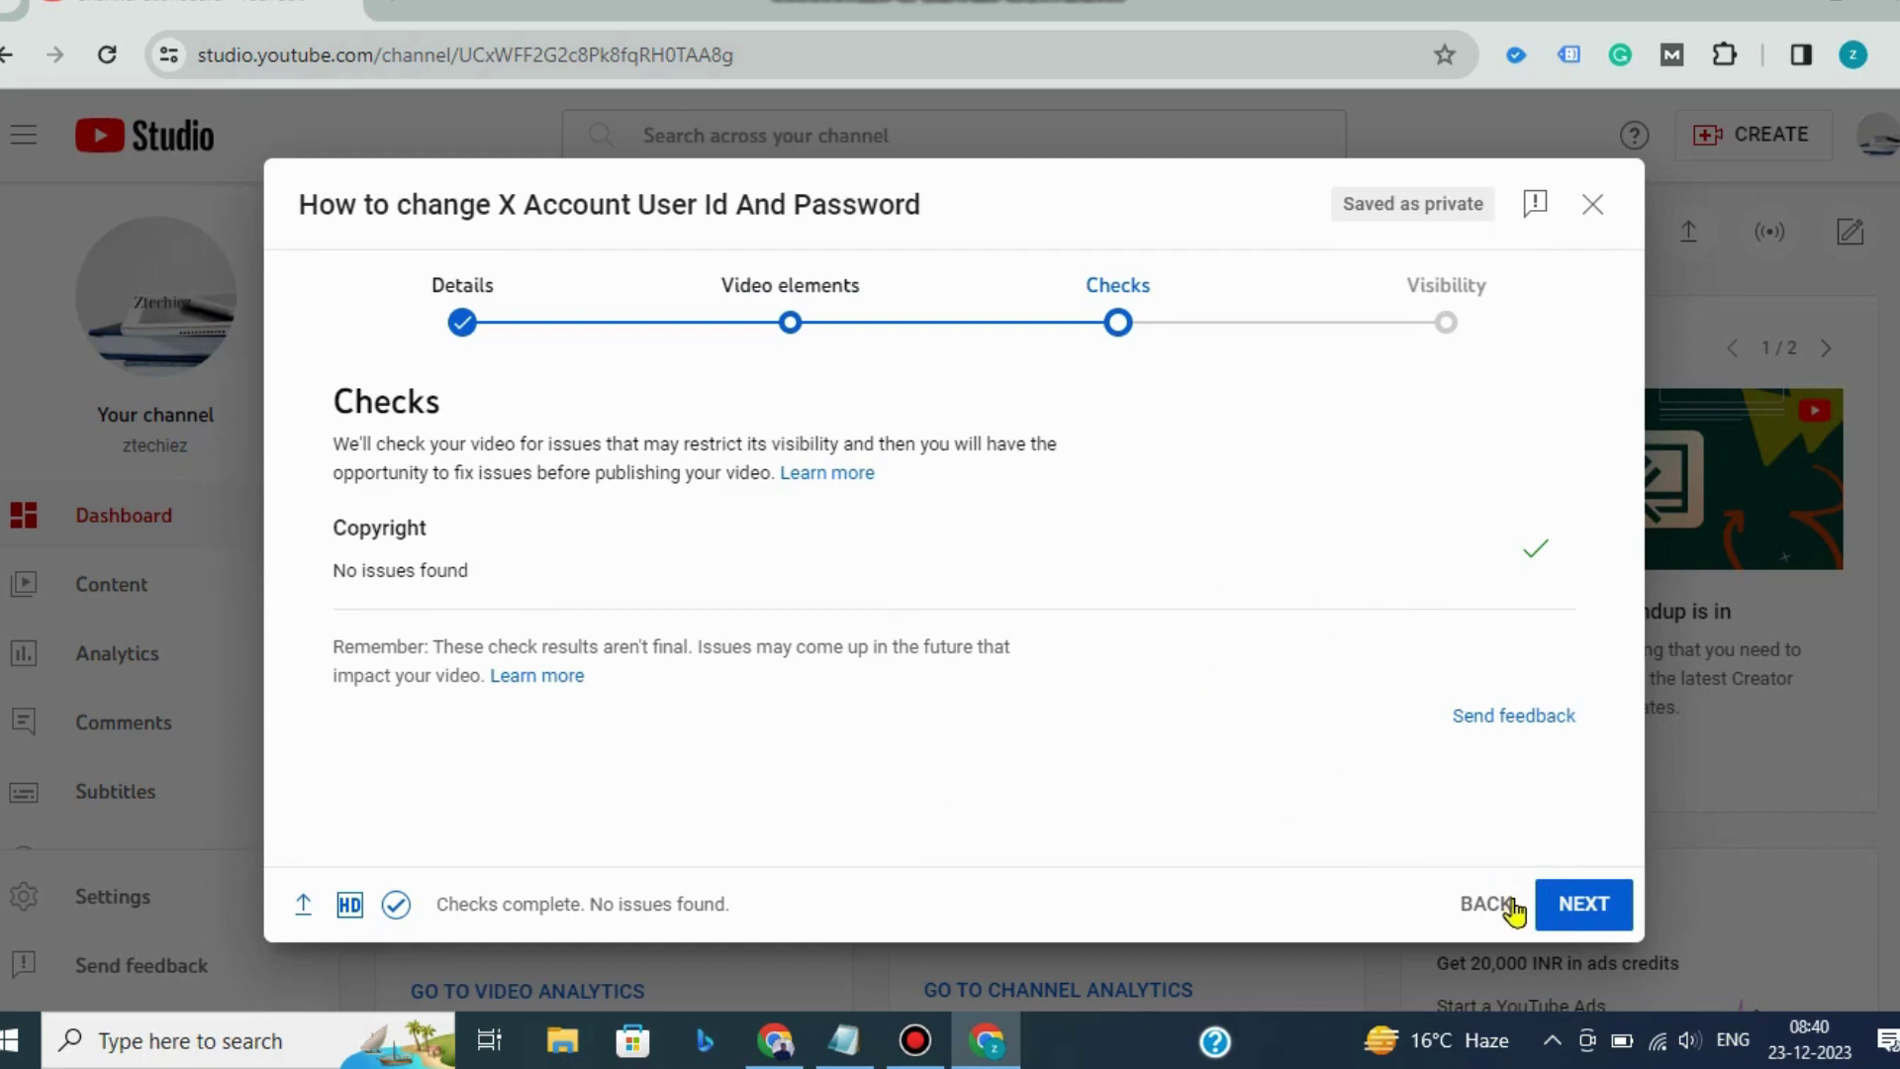
left_click(1589, 906)
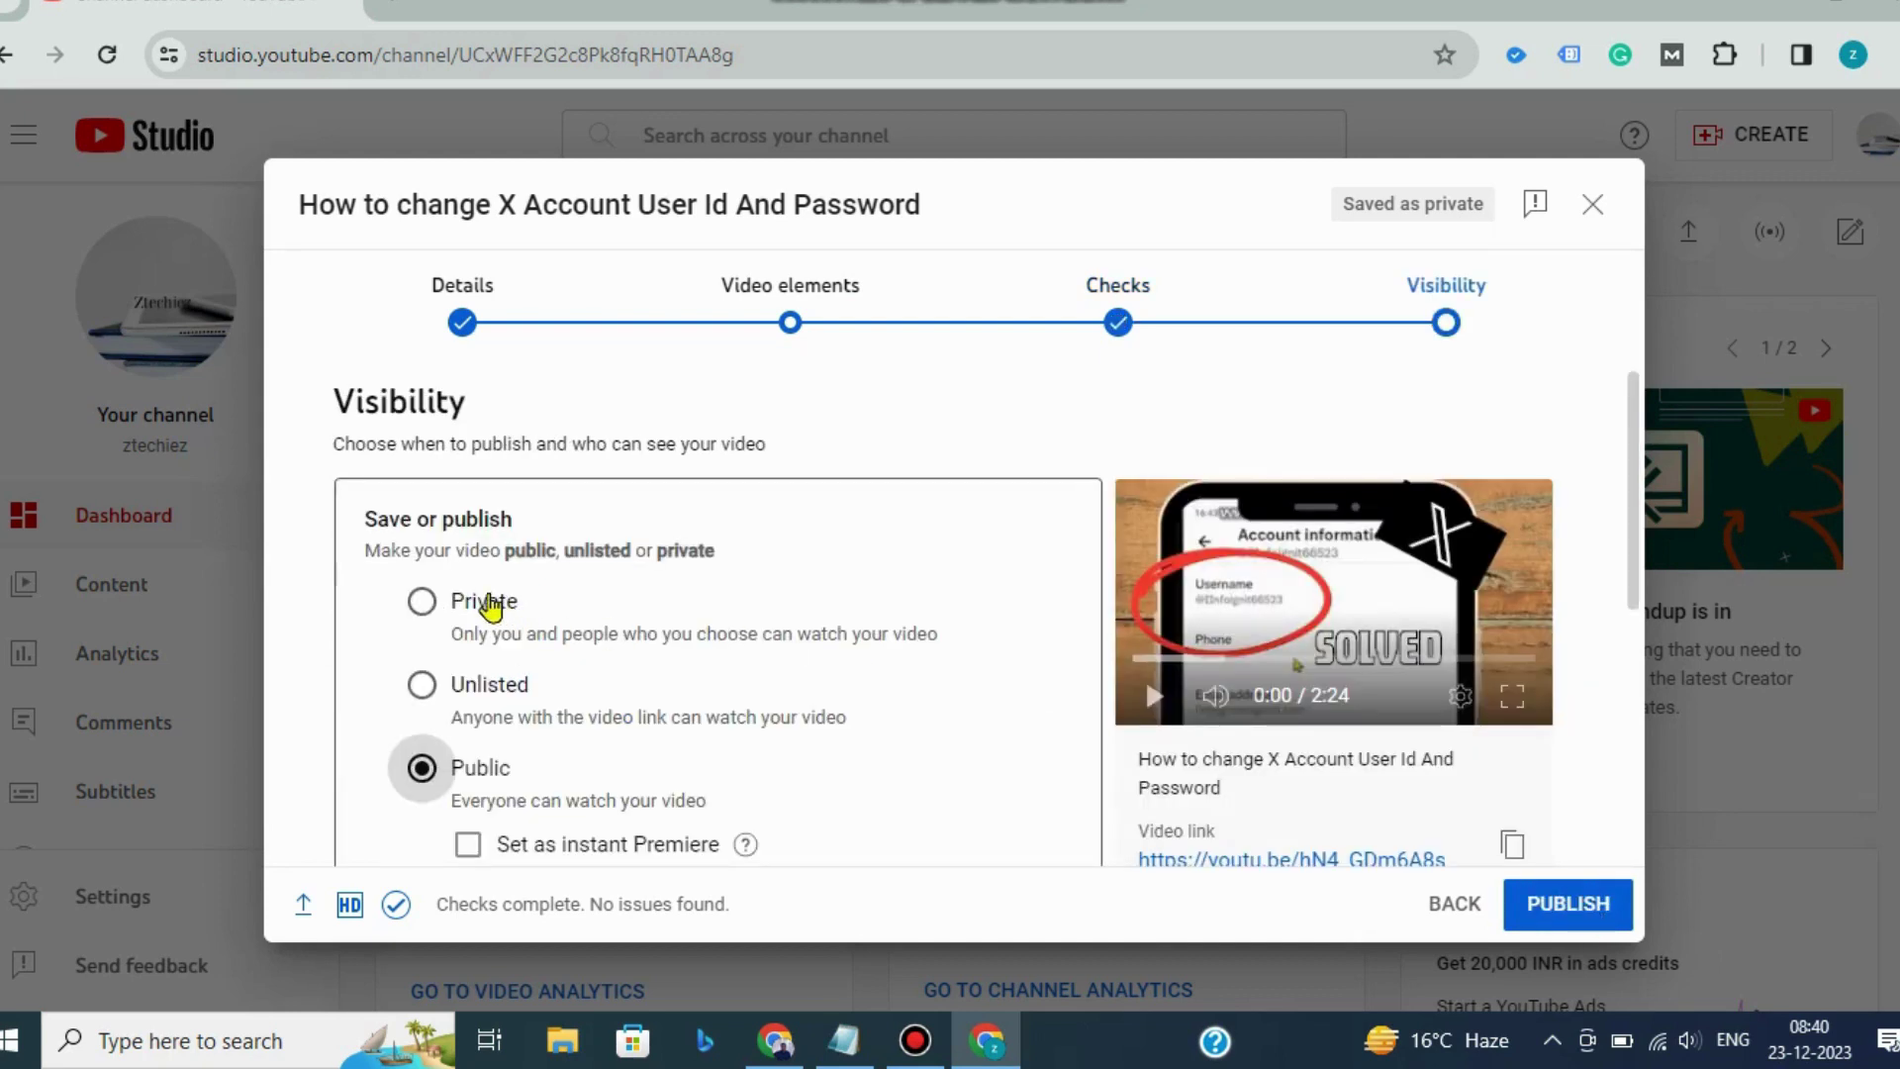
- Examine the save or publish choices, the options for scheduling the video as public and the pre-publishing guidance
scroll(805, 704, "down", 1)
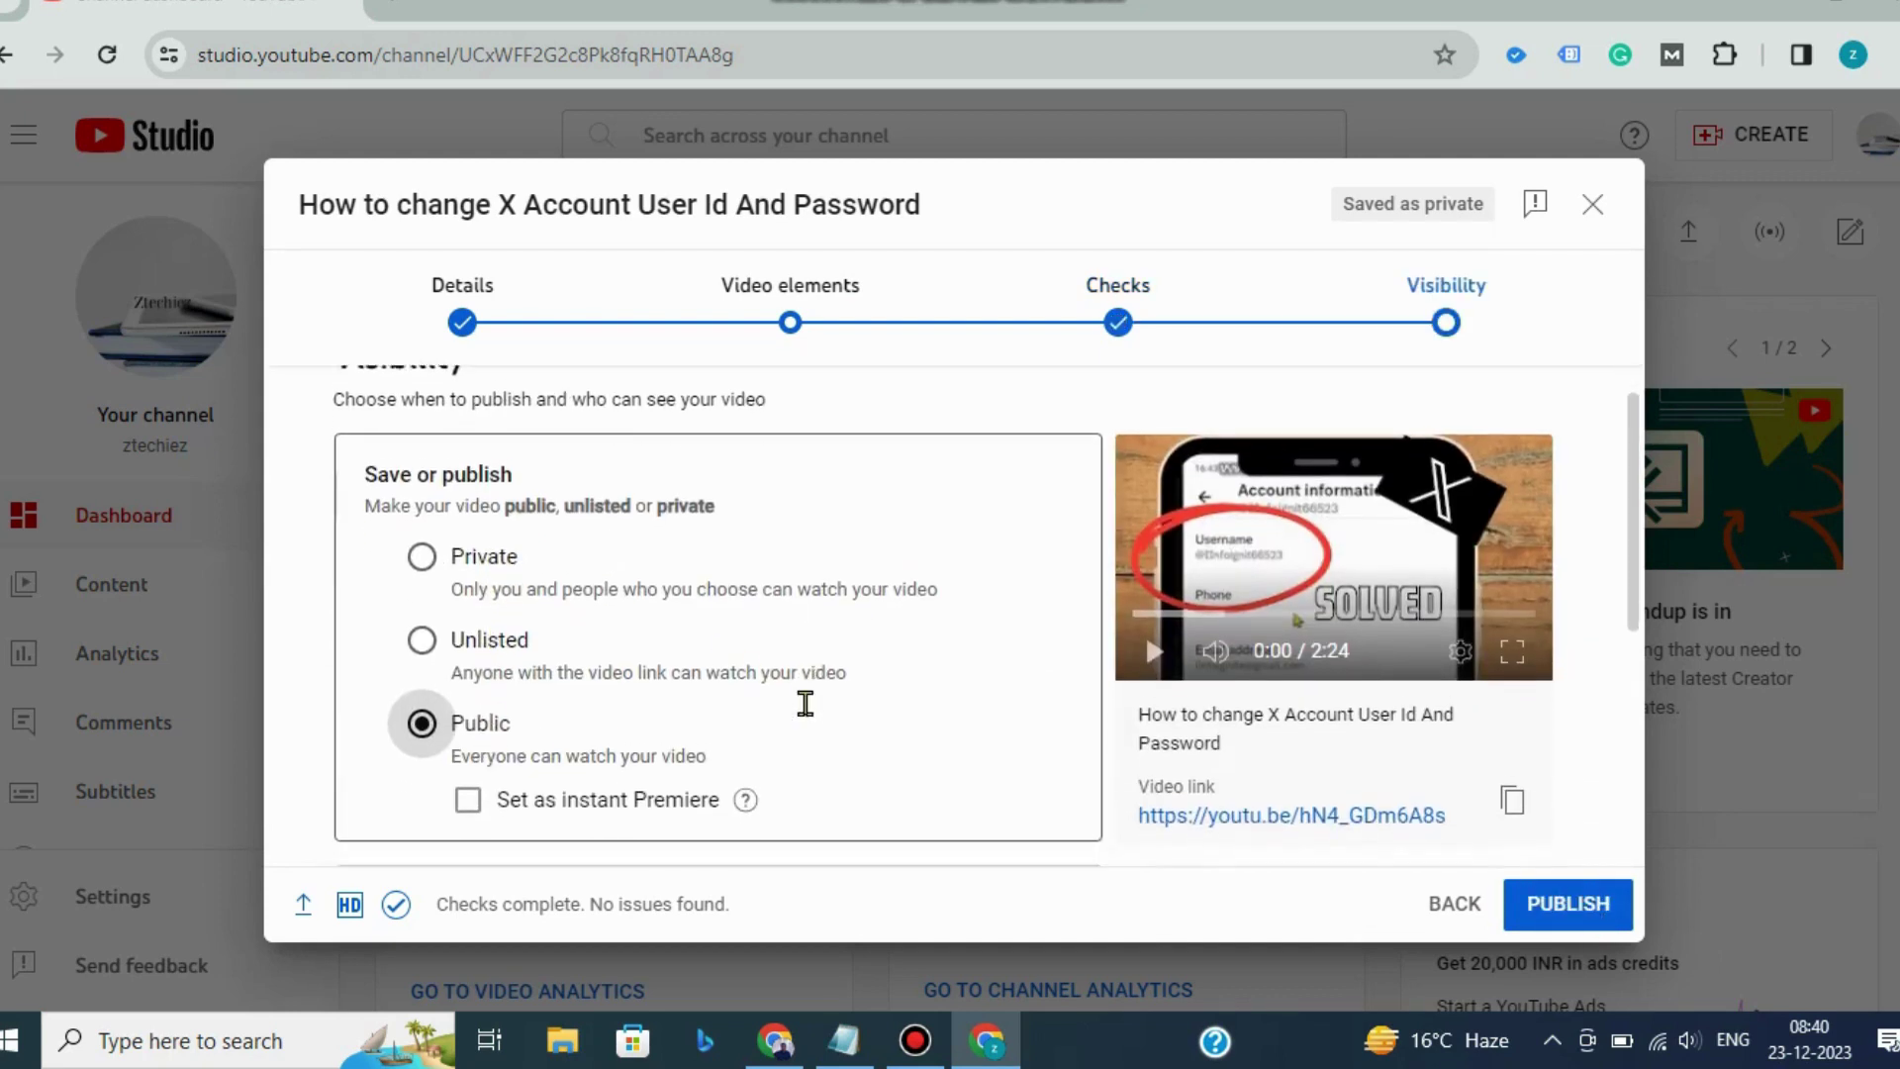
scroll(805, 704, "down", 2)
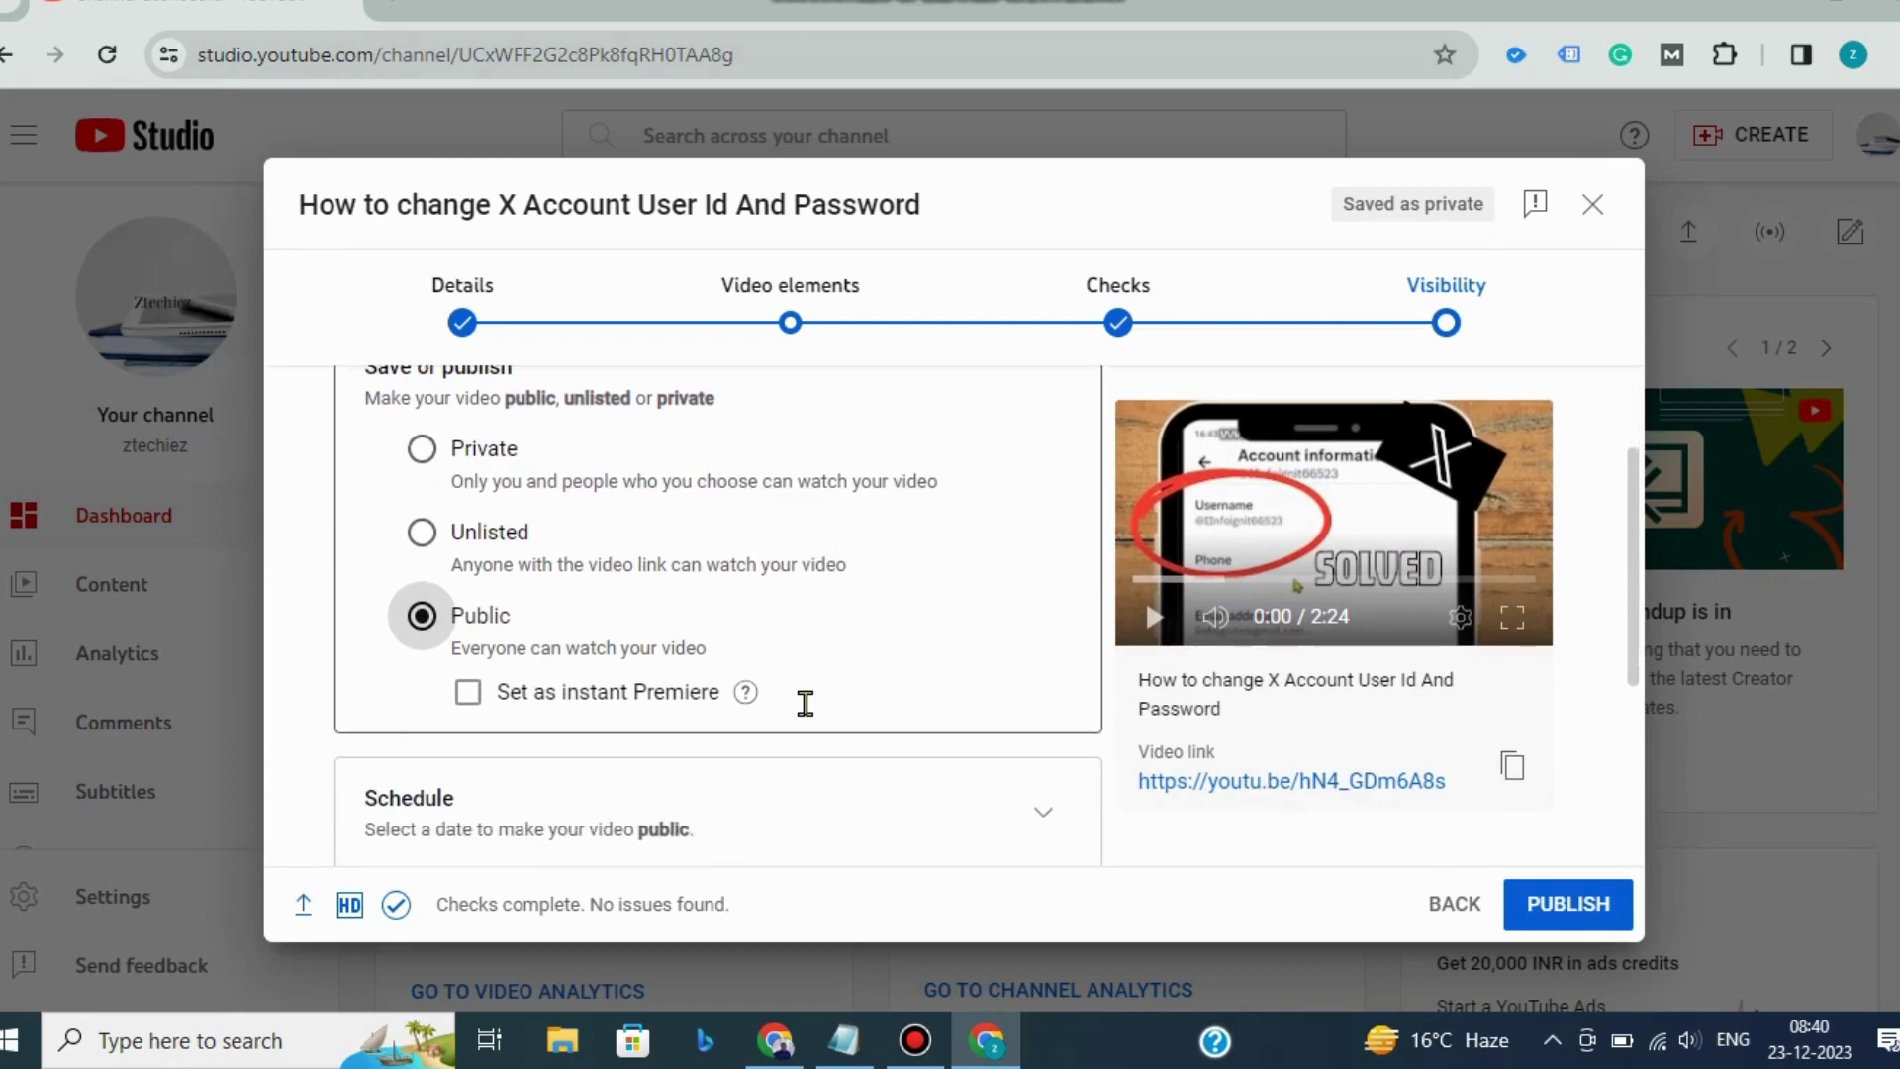
scroll(808, 711, "down", 2)
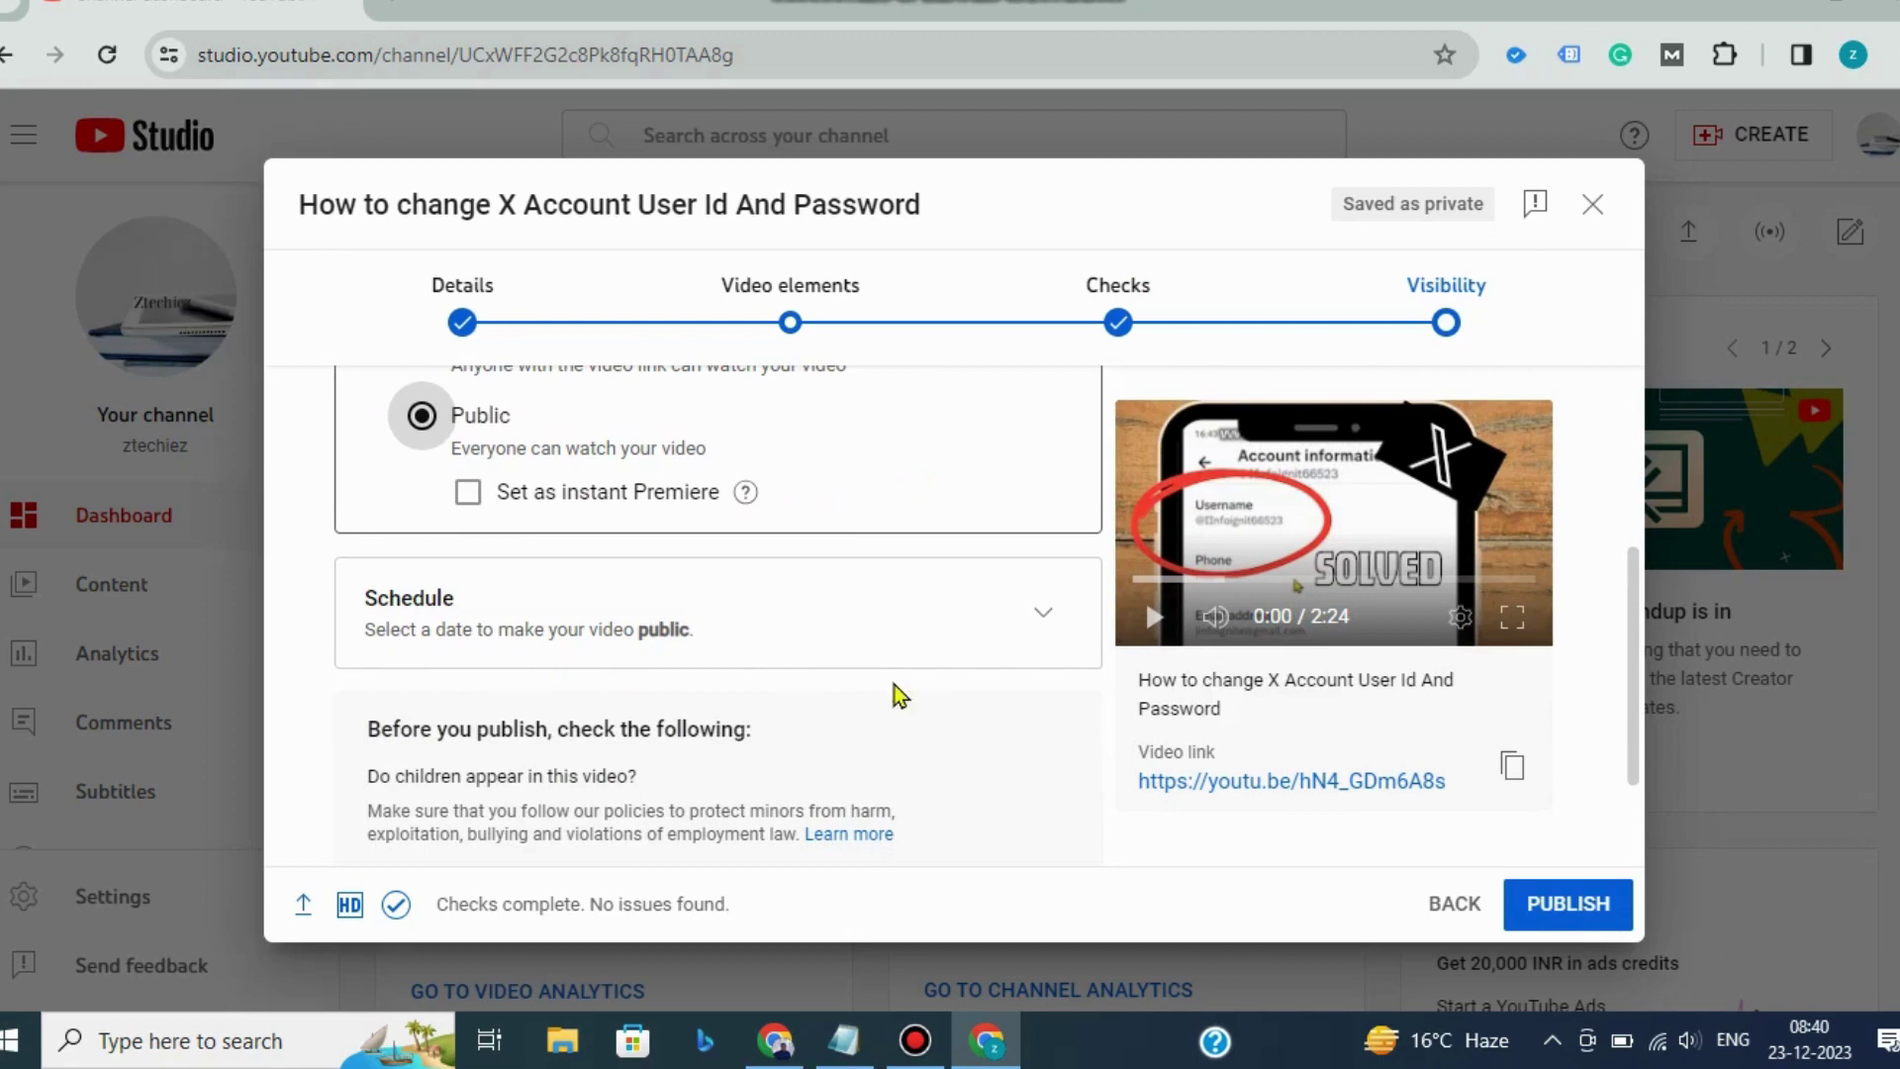
left_click(1043, 623)
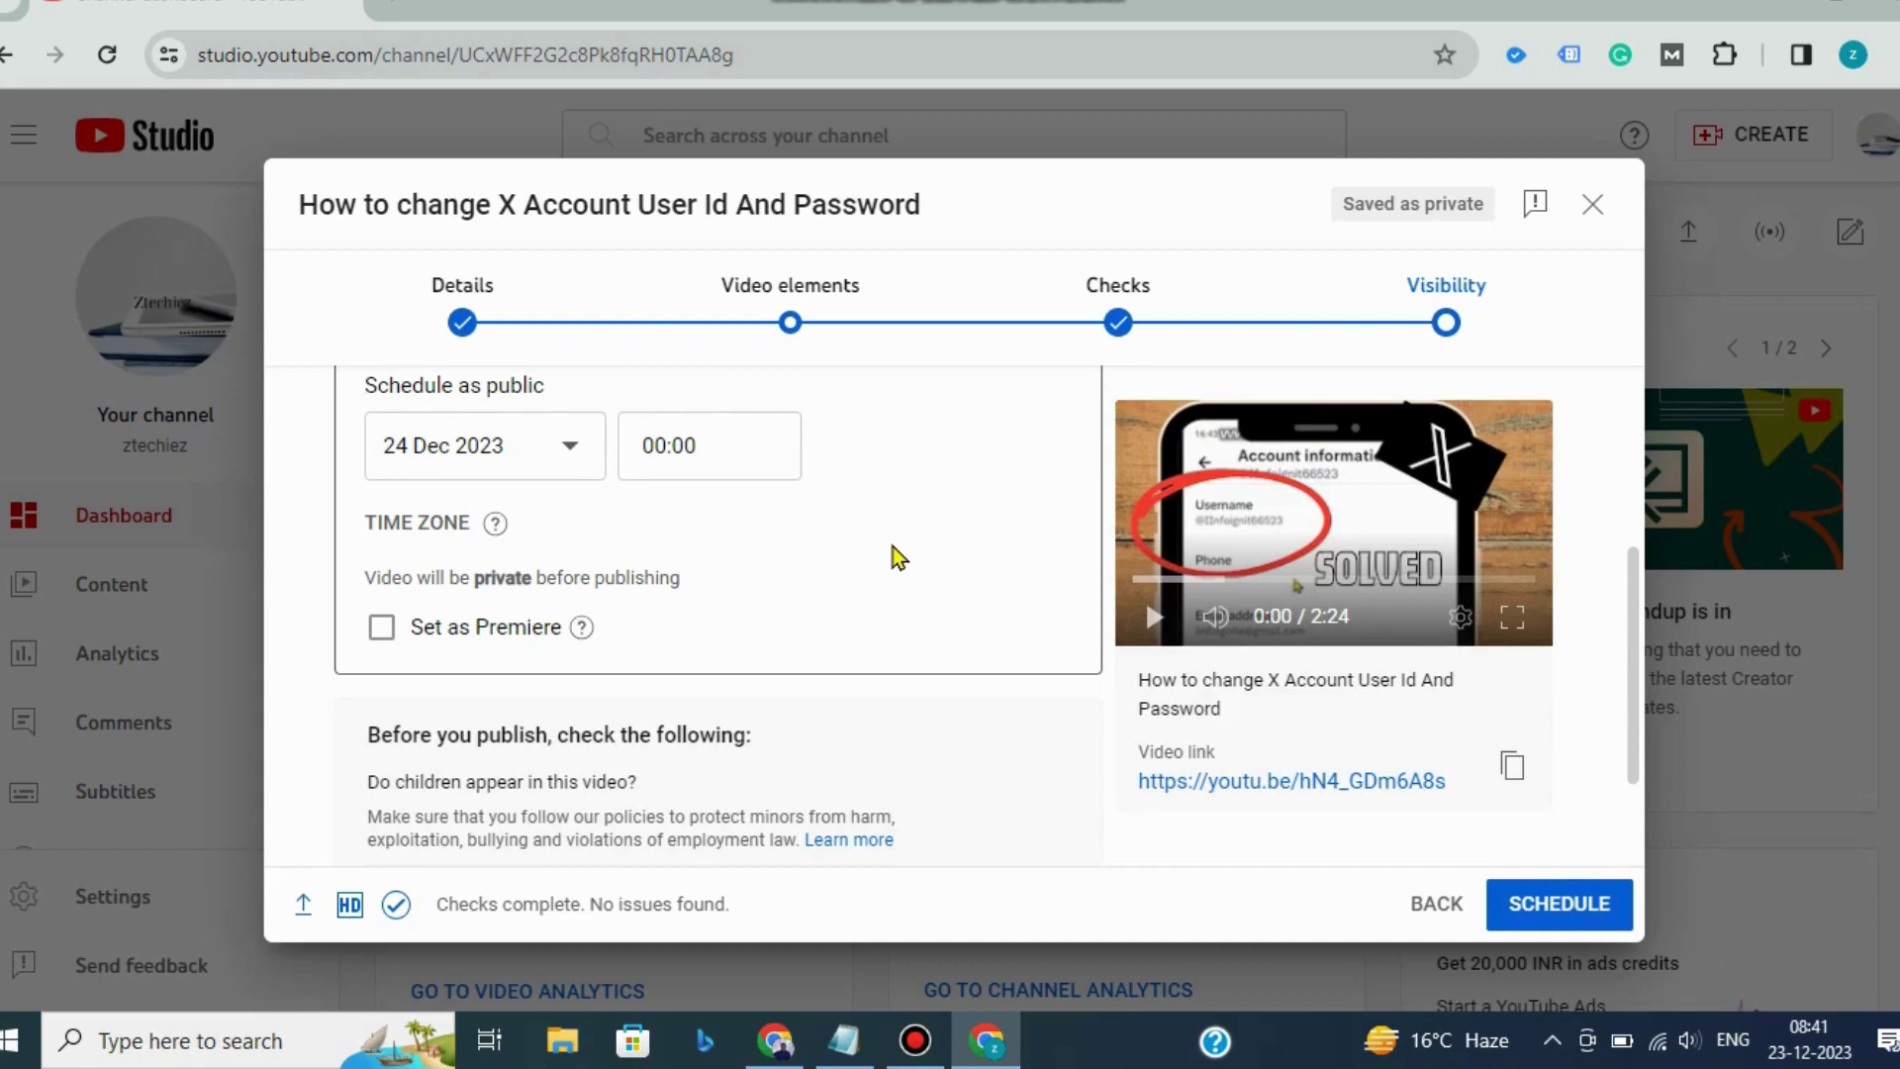
scroll(896, 556, "down", 2)
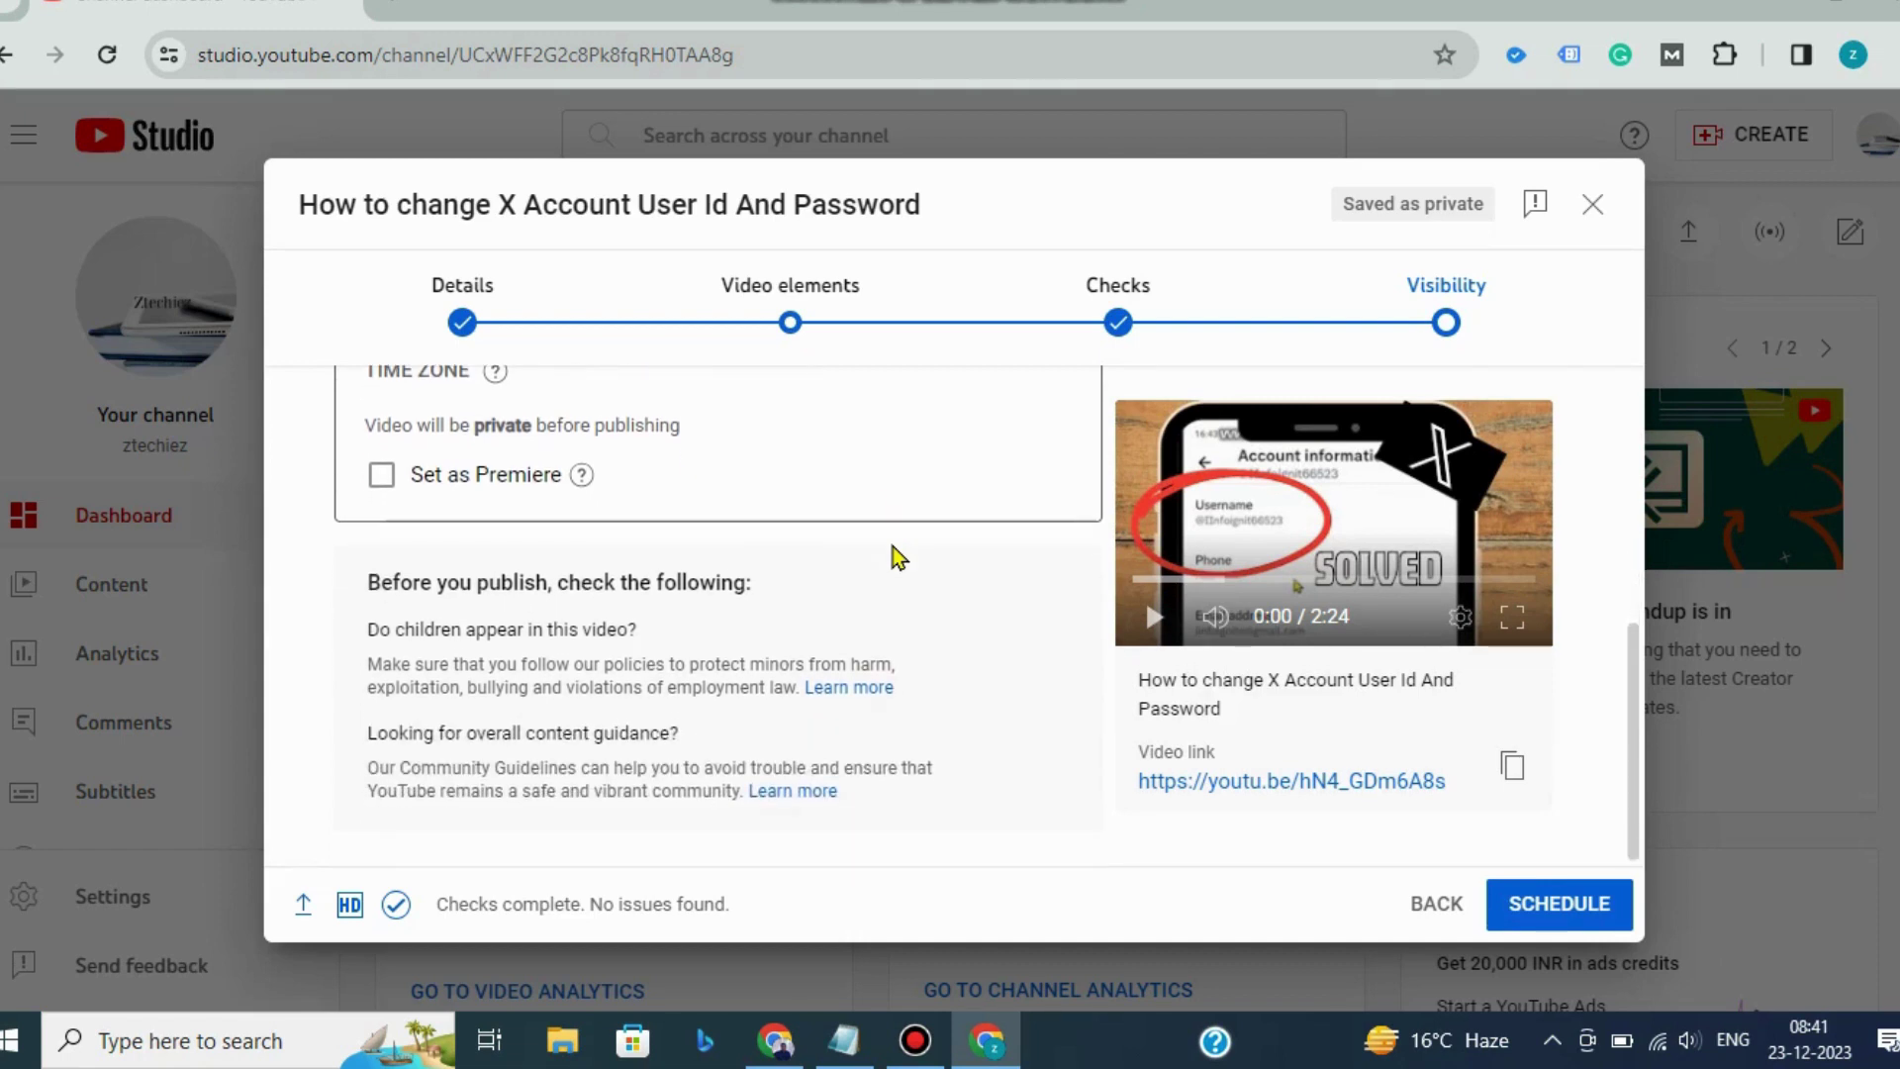
scroll(896, 556, "up", 4)
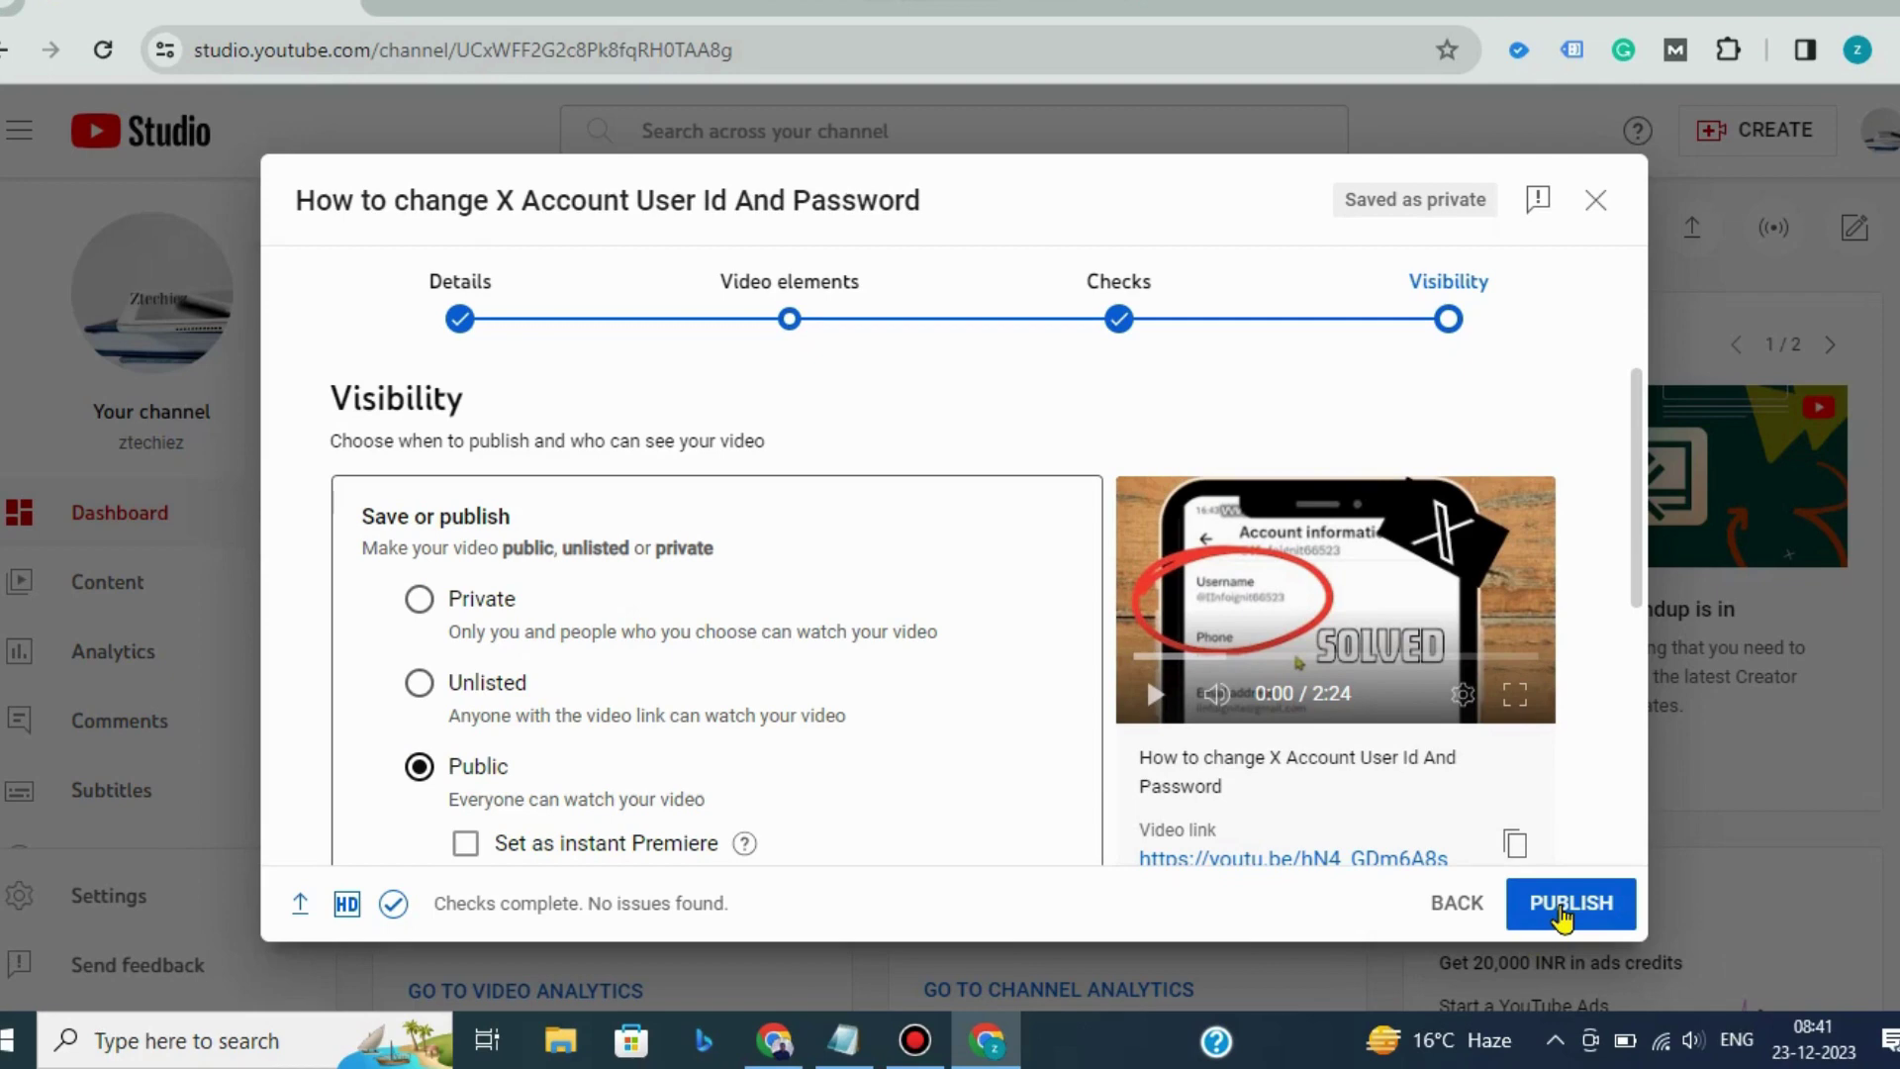
- Publish the video with Public visibility and open the channel's content list
left_click(1561, 906)
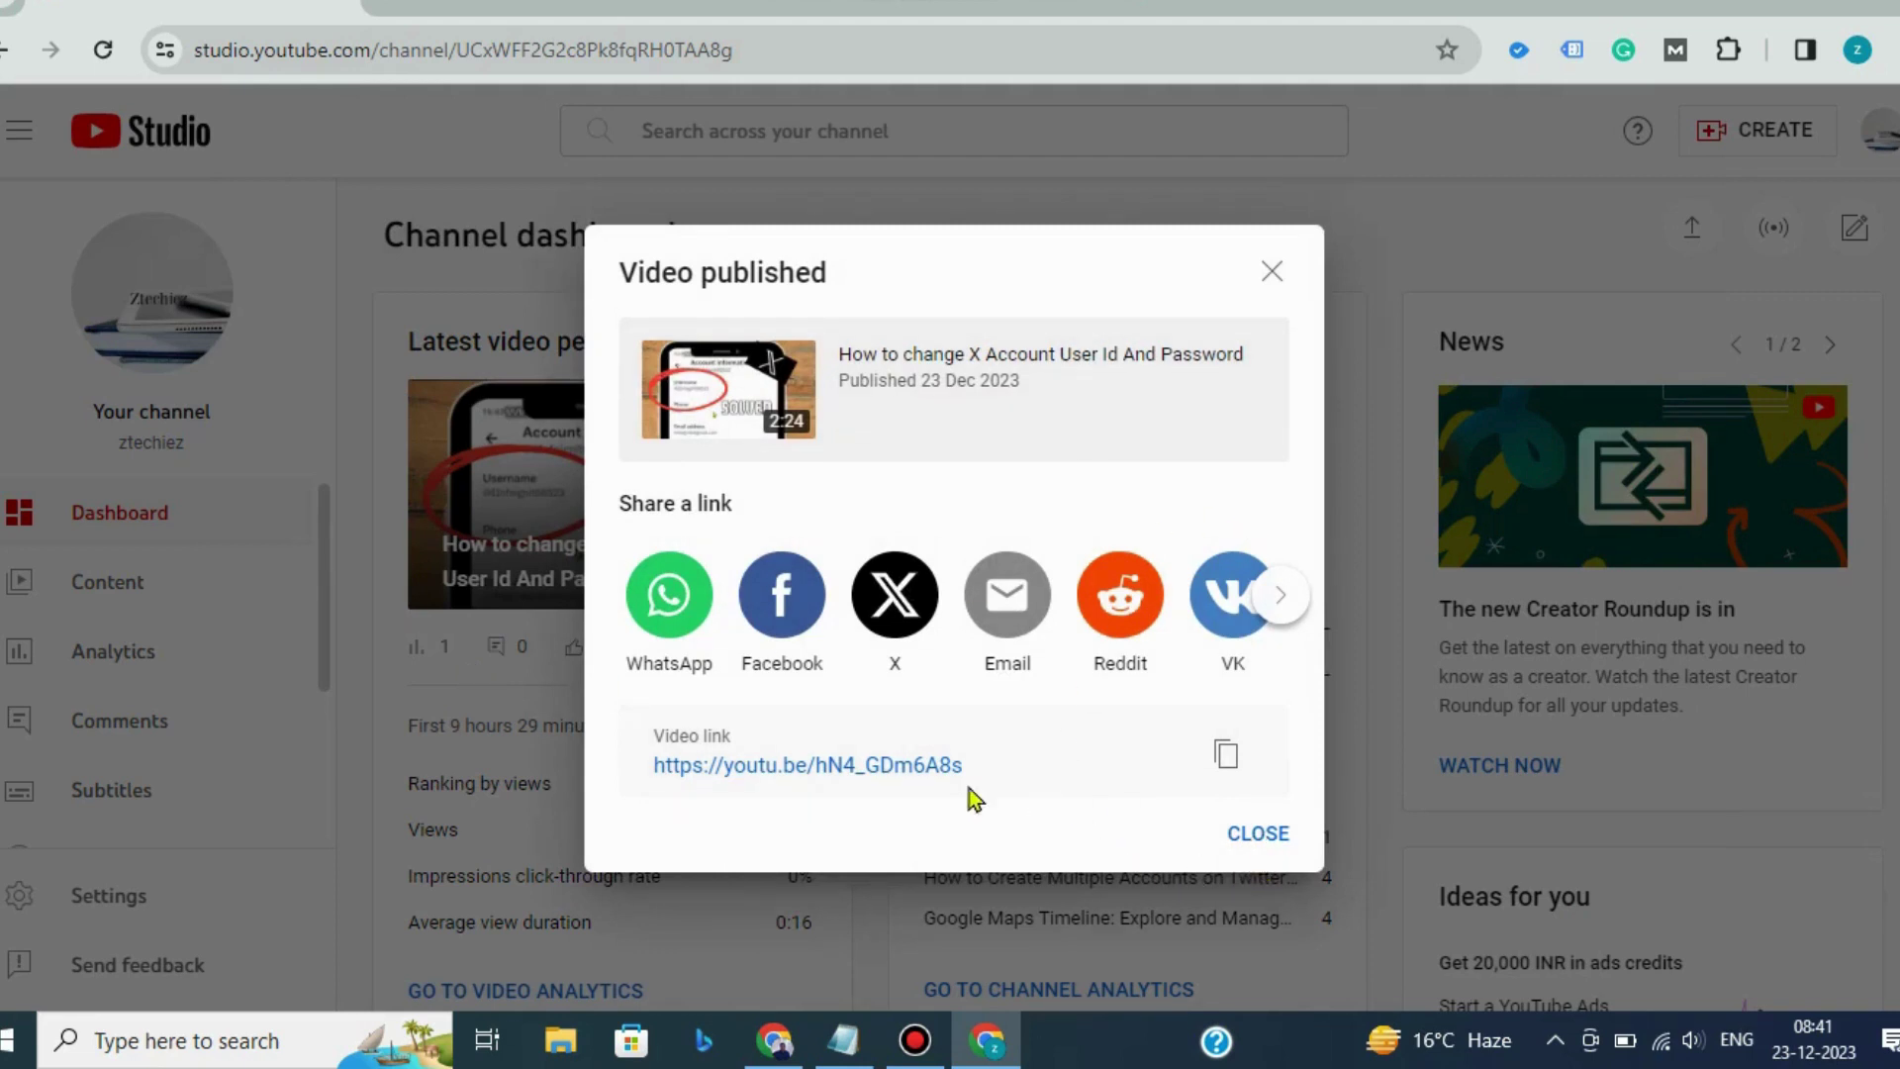
left_click(1255, 837)
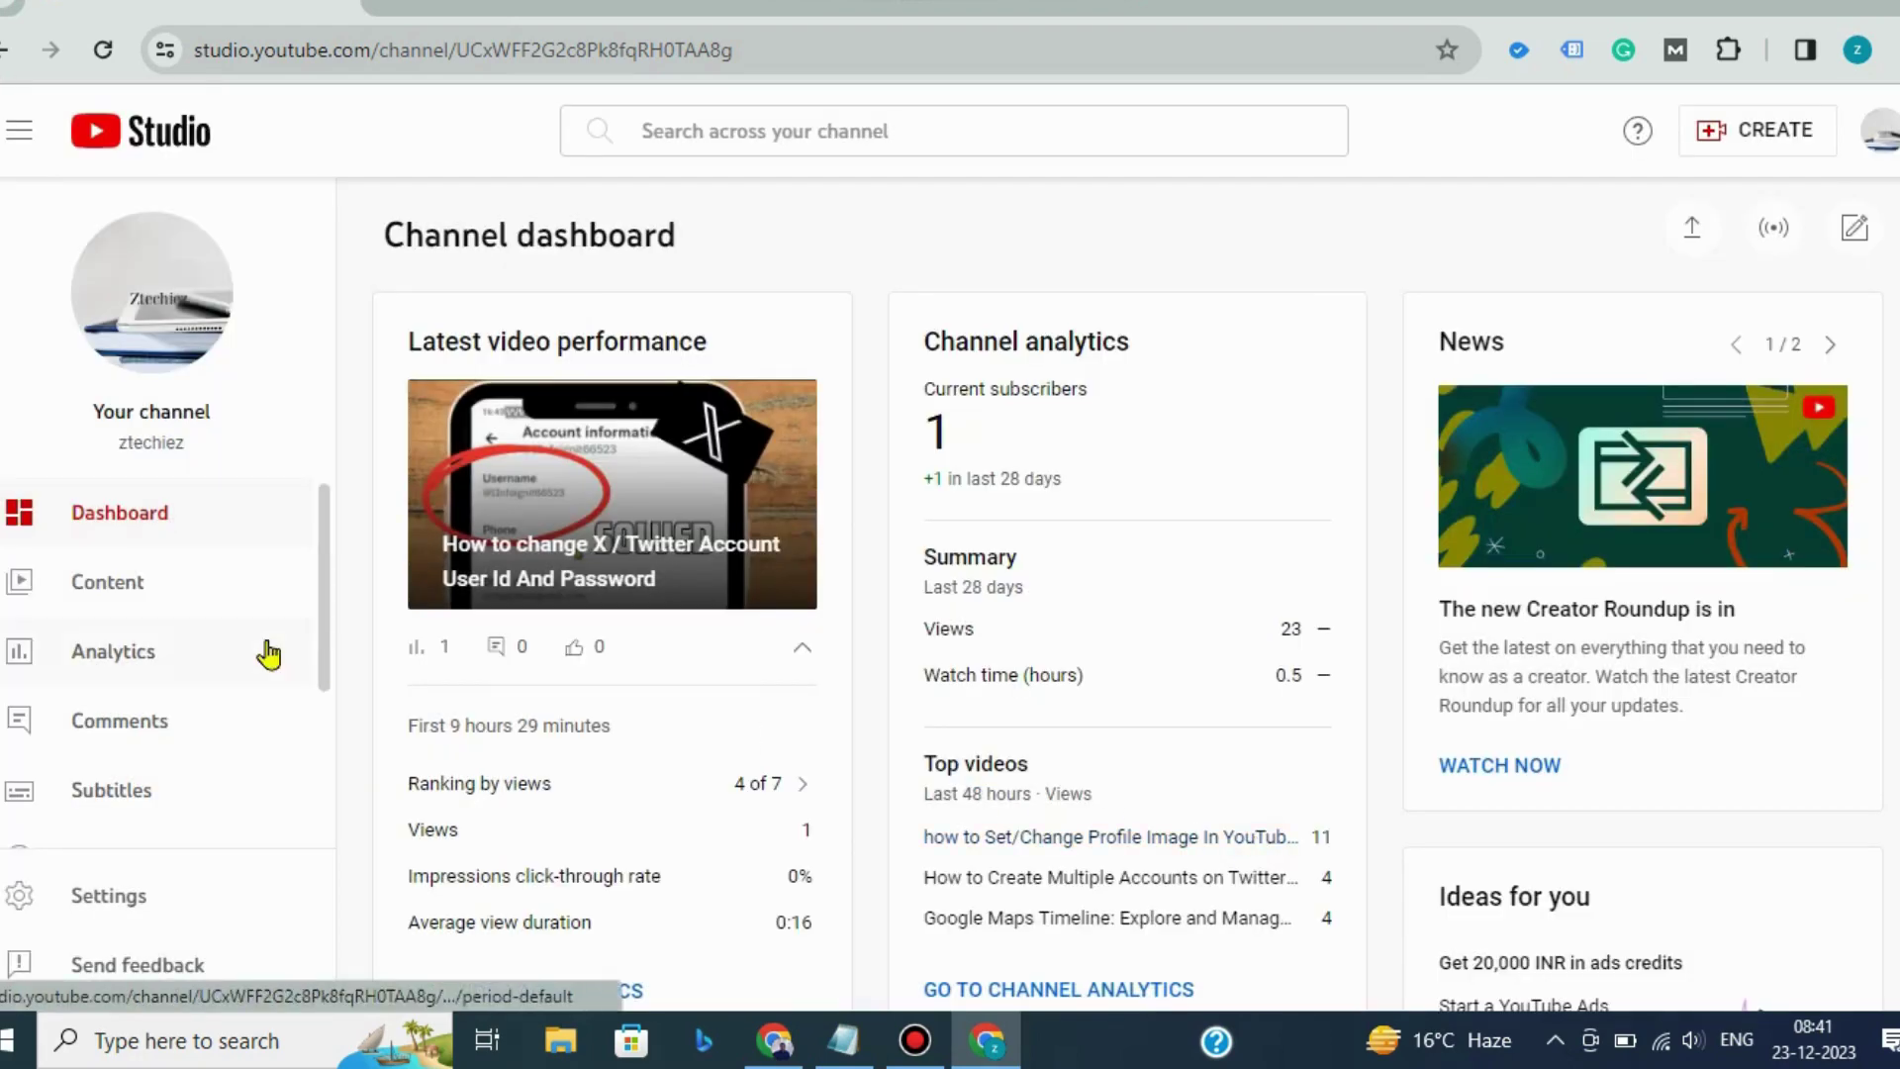
left_click(103, 585)
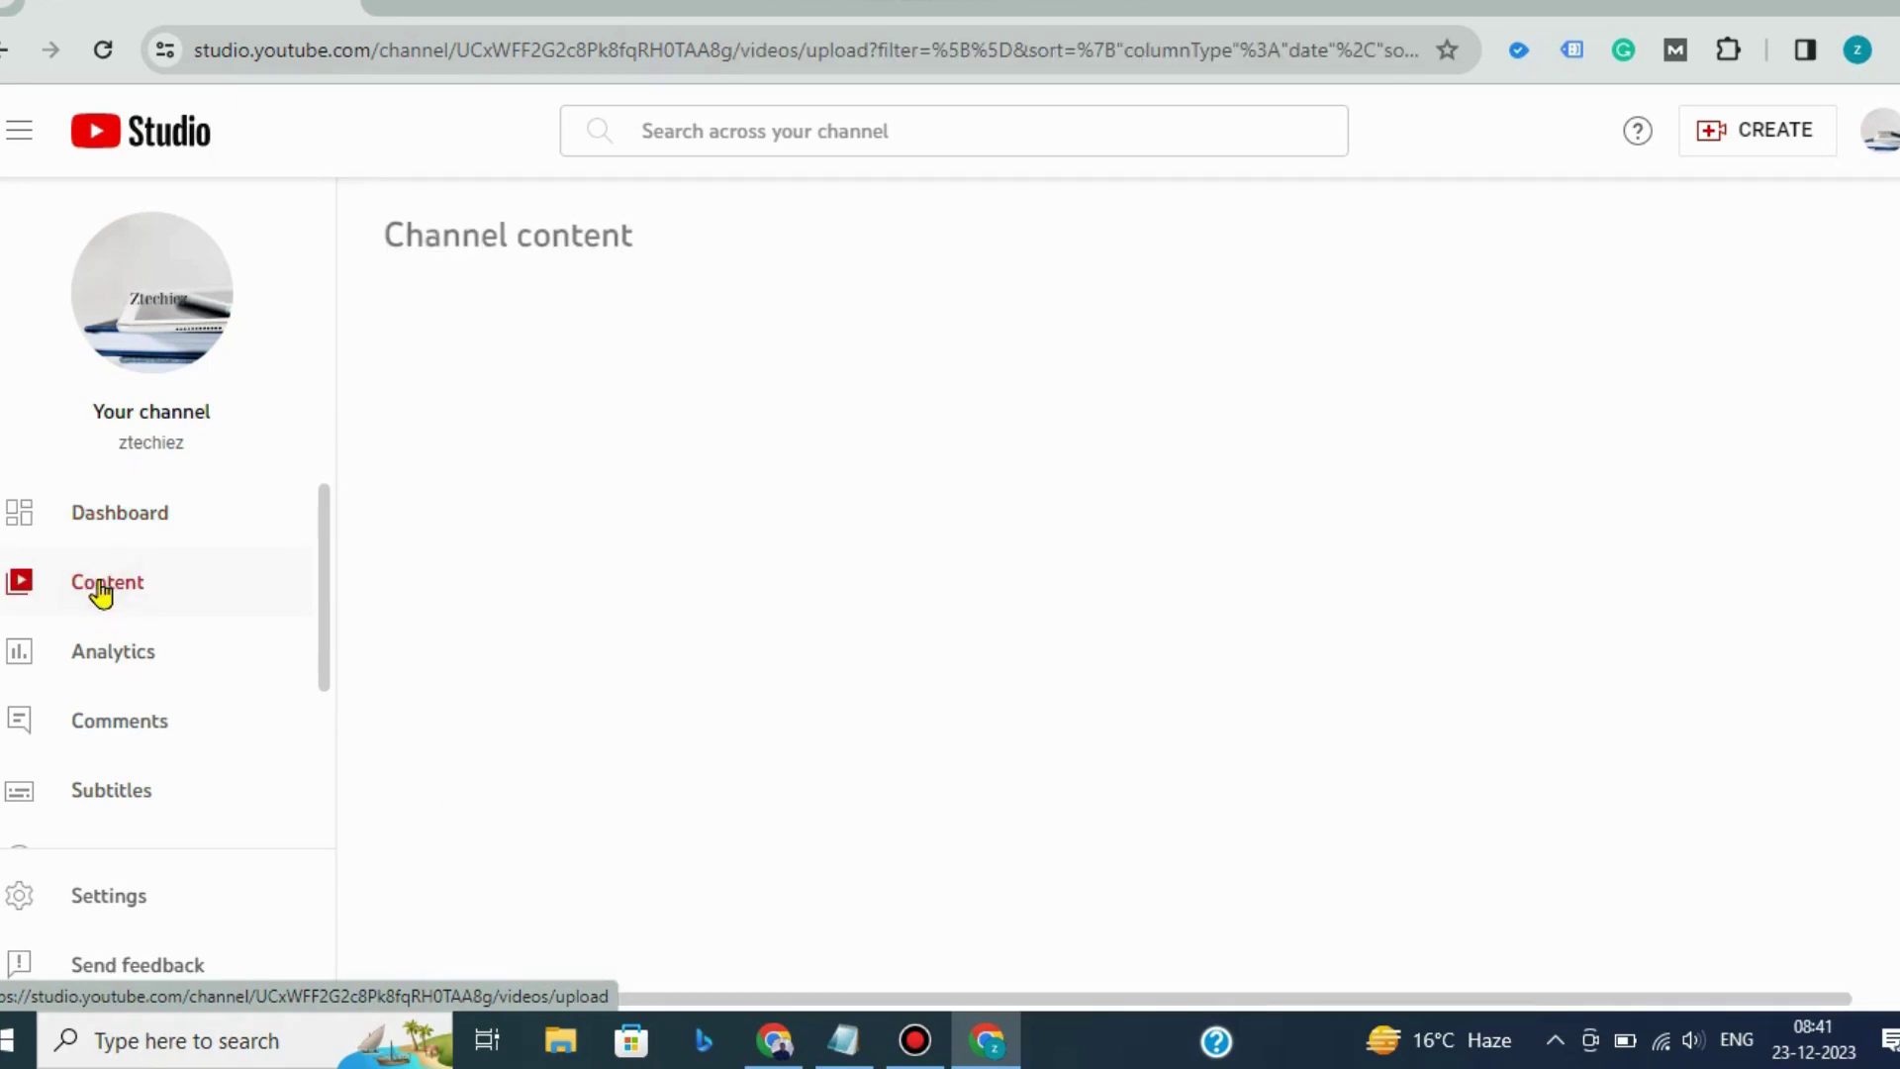